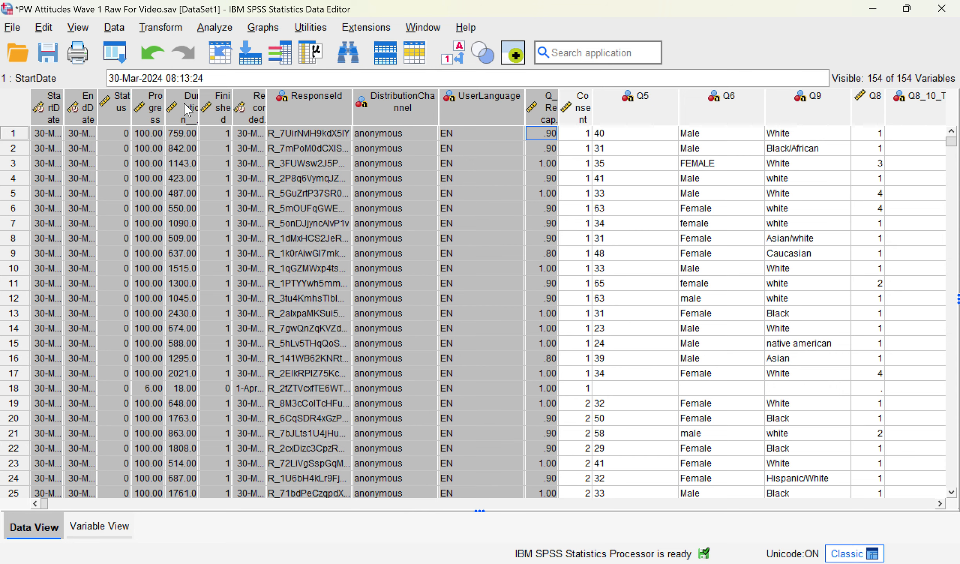
# Step: Clear the 11 metadata columns StartDate through Q_RecaptchaScore, leaving 143 variables, and show Variable View
pyautogui.rightClick(185, 105)
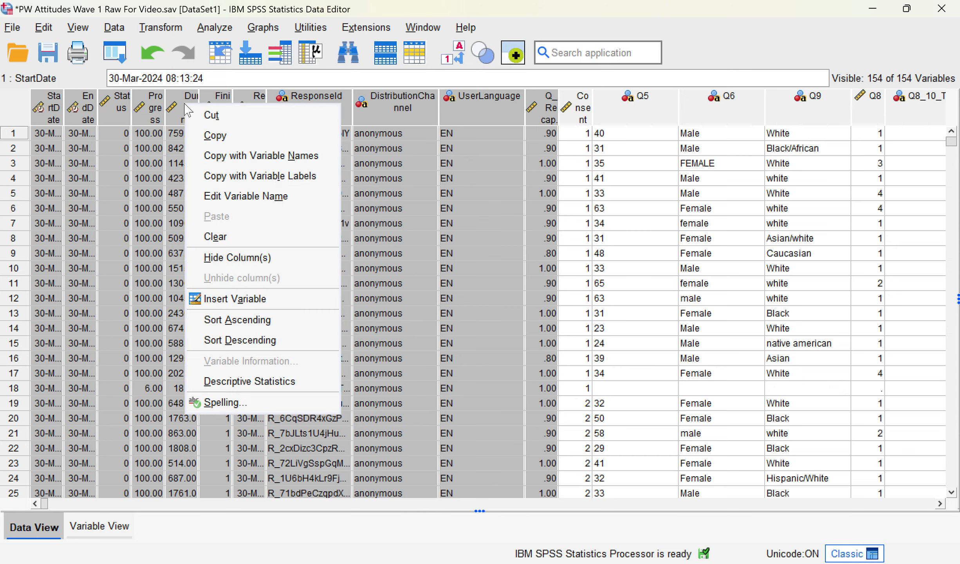
pyautogui.click(254, 232)
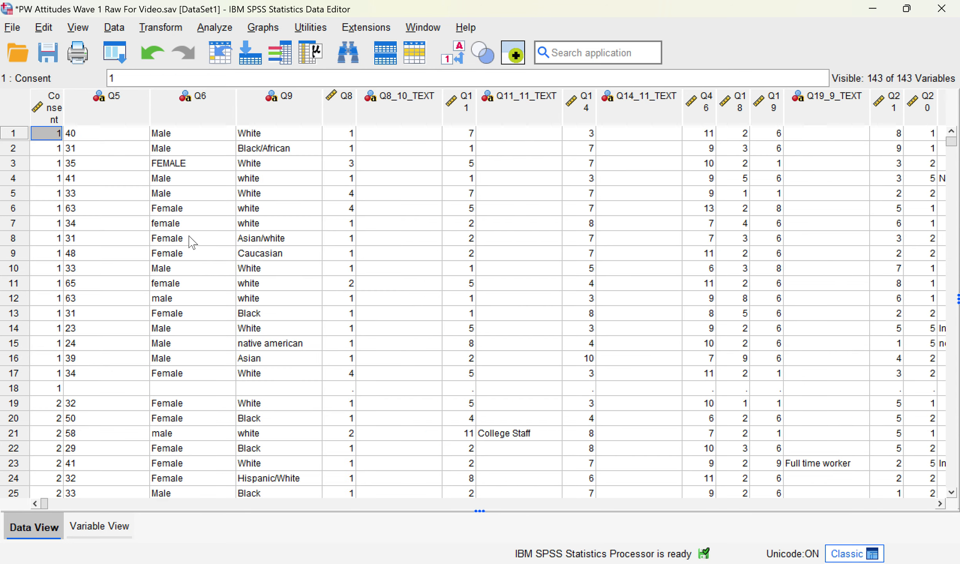
pyautogui.click(103, 534)
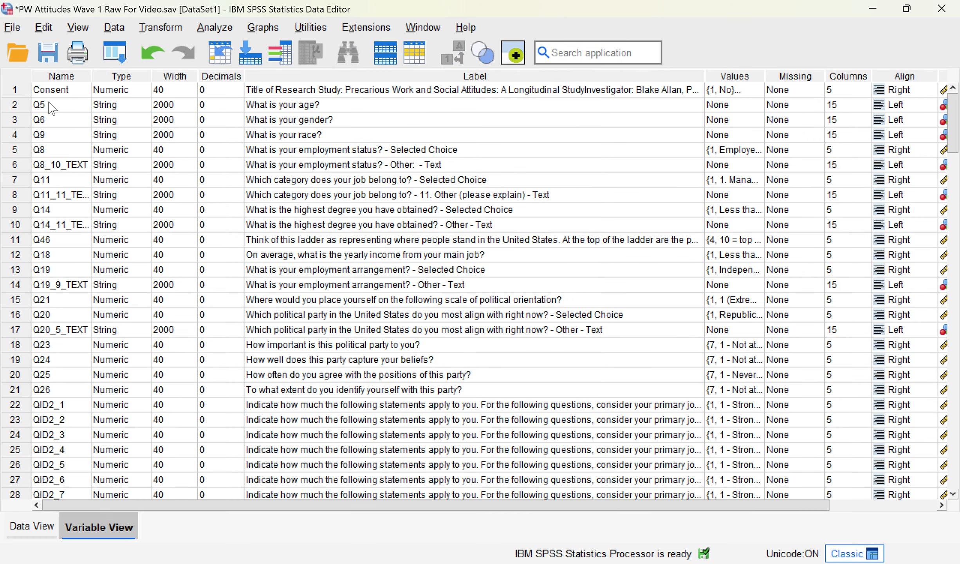
pyautogui.moveTo(49, 107); pyautogui.dragTo(53, 150)
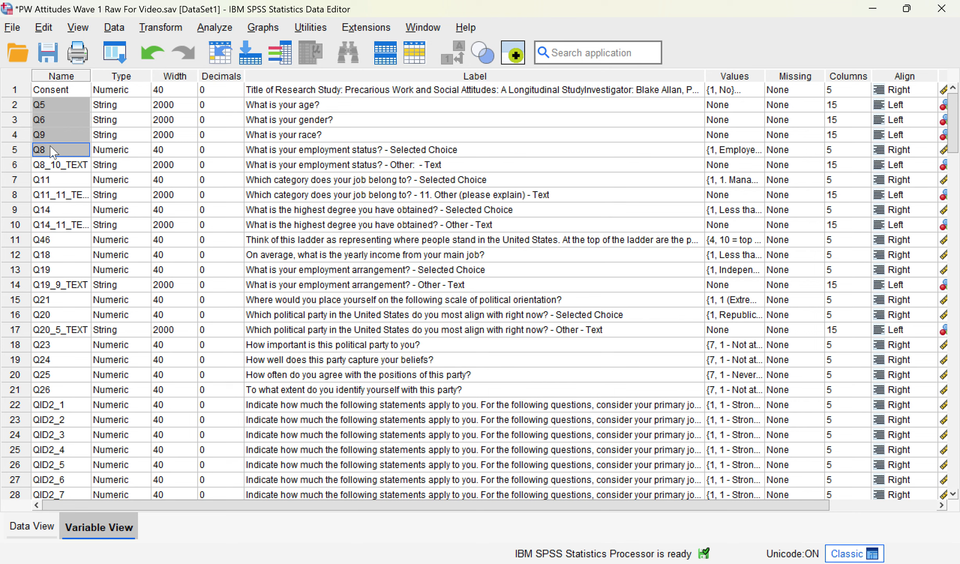
# Step: Rename variables Q5, Q6 and Q9 to age, gender and race
pyautogui.click(45, 112)
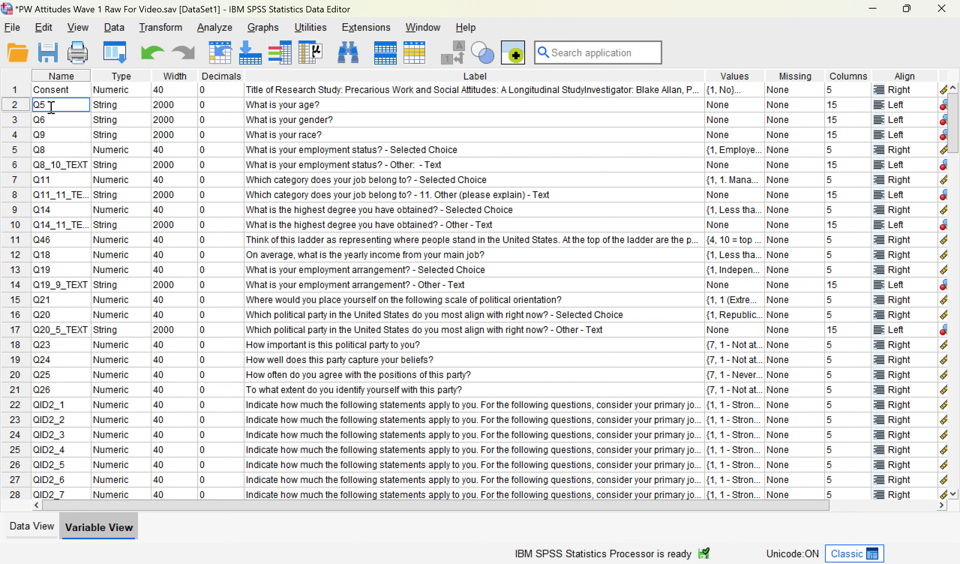
pyautogui.moveTo(52, 107); pyautogui.dragTo(29, 119)
pyautogui.write('age')
pyautogui.click(62, 120)
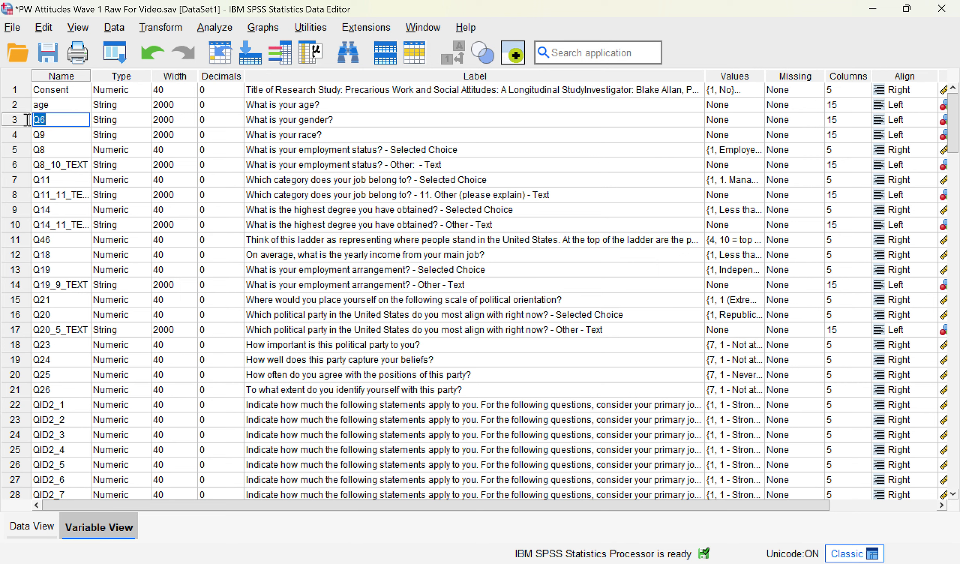
pyautogui.write('gender')
pyautogui.click(59, 135)
pyautogui.moveTo(52, 134); pyautogui.dragTo(17, 135)
pyautogui.write('race')
pyautogui.click(155, 182)
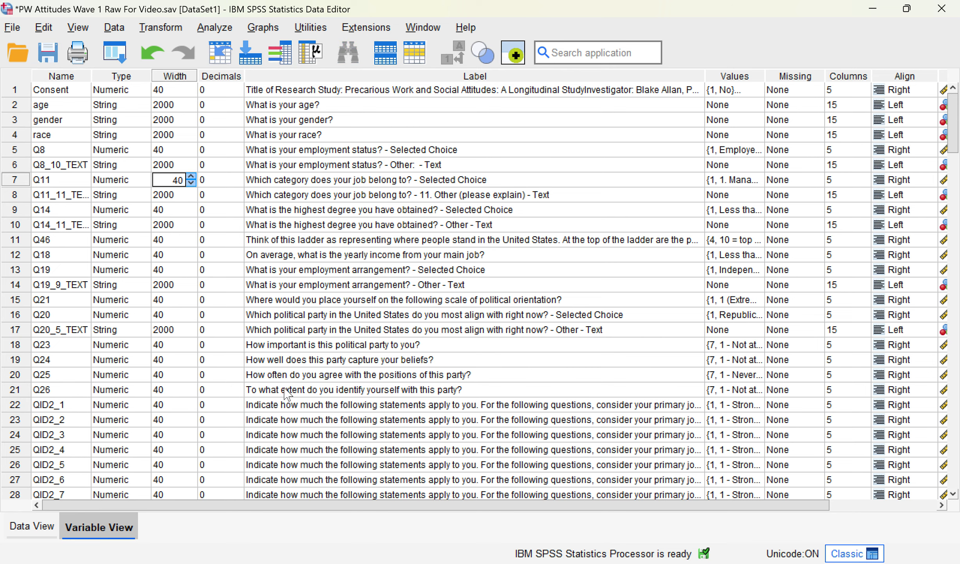
# Step: Scroll past the QID2 items, select Q28_1–Q28_5, and rename Q28_1 to mh1
pyautogui.scroll(-3, 287, 393)
pyautogui.click(75, 273)
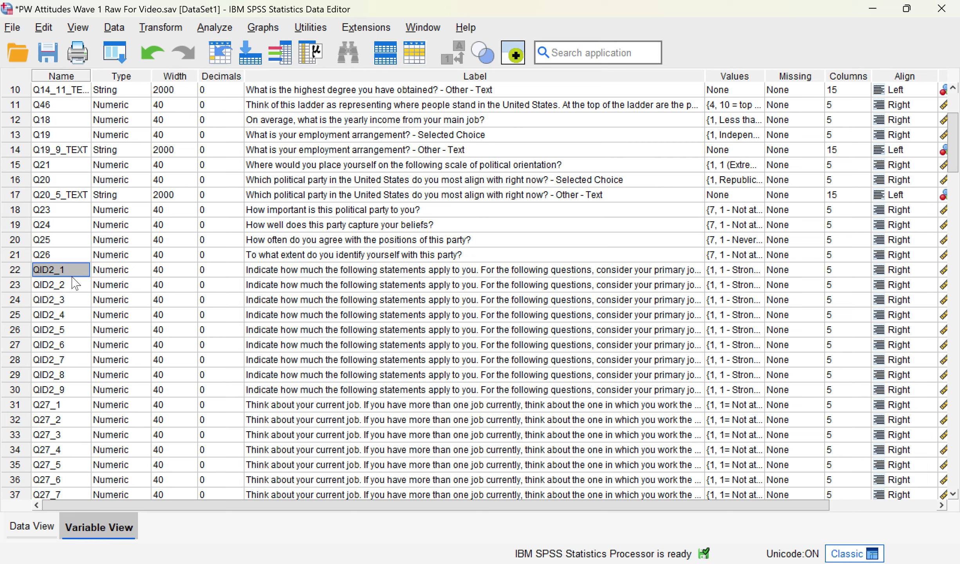
pyautogui.moveTo(72, 277); pyautogui.dragTo(81, 335)
pyautogui.click(74, 339)
pyautogui.scroll(-7, 82, 335)
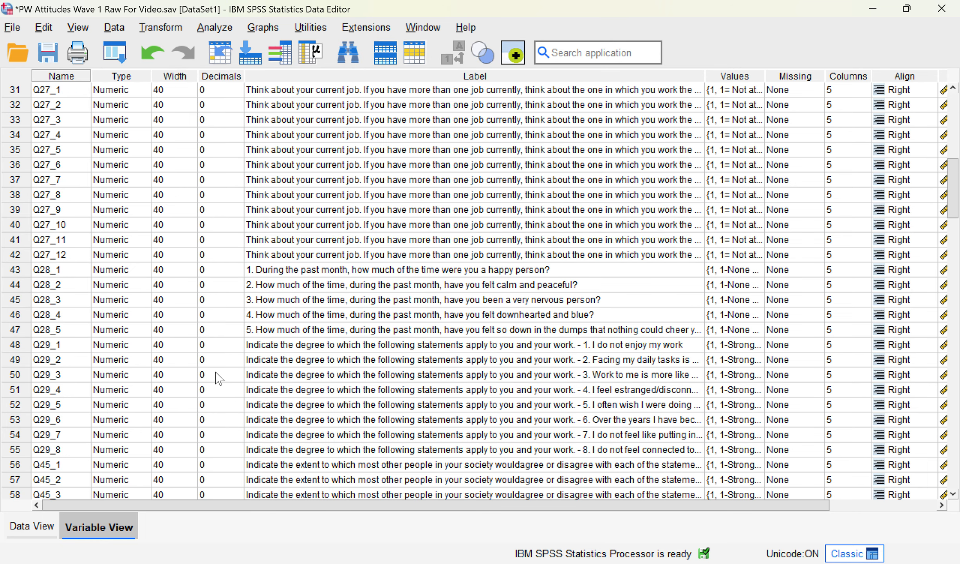
pyautogui.moveTo(53, 270); pyautogui.dragTo(58, 300)
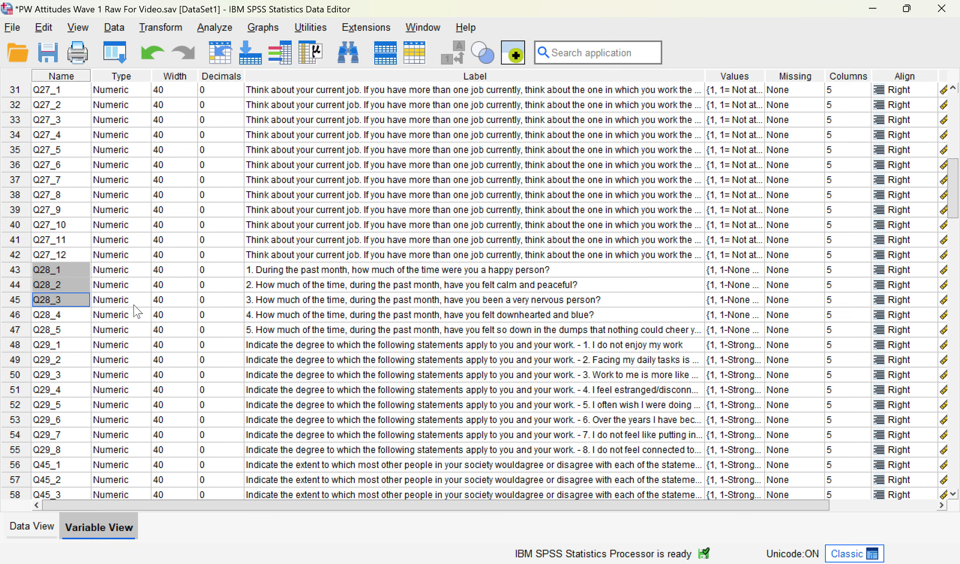
pyautogui.hotkey('shift', 'Down')
pyautogui.hotkey('shift', 'Down')
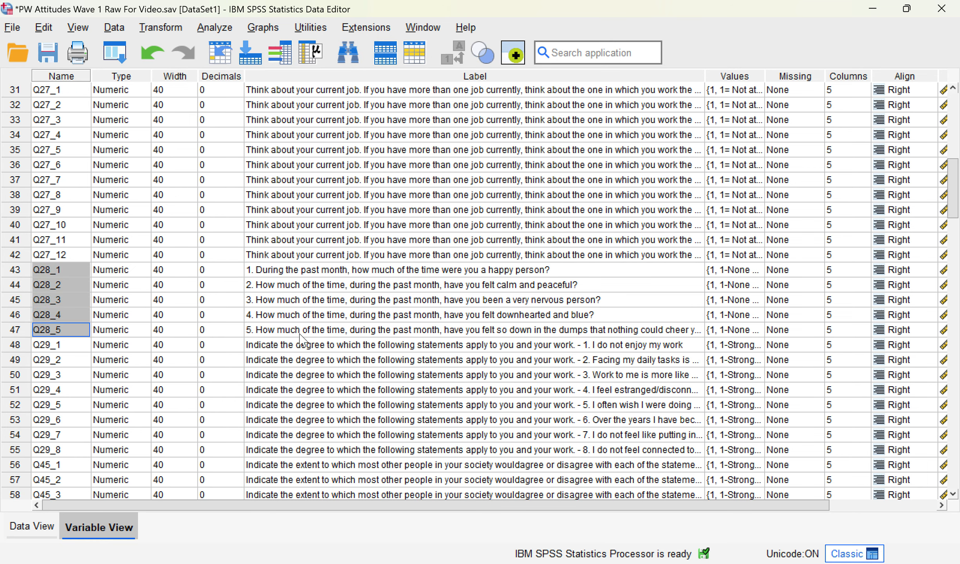
pyautogui.click(50, 270)
pyautogui.moveTo(58, 270); pyautogui.dragTo(2, 276)
pyautogui.write('mh1')
pyautogui.press('Return')
# Step: Rename Q28_2 through Q28_5 to mh2, mh3, mh4 and mh5
pyautogui.moveTo(56, 285); pyautogui.dragTo(32, 331)
pyautogui.write('mh')
pyautogui.press('Return')
pyautogui.write('mh')
pyautogui.press('Return')
pyautogui.write('mh')
pyautogui.press('Return')
pyautogui.write('mh')
pyautogui.press('Return')
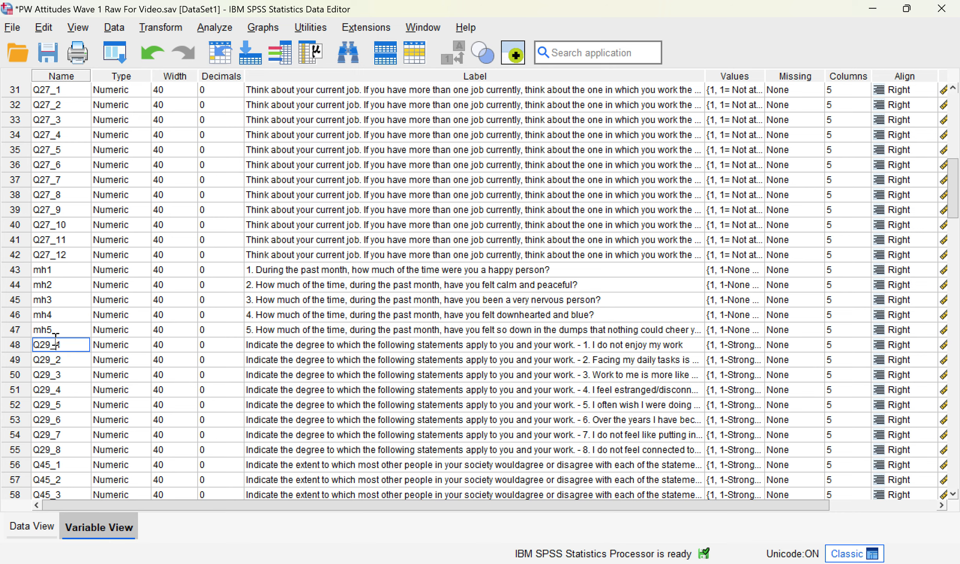
# Step: Look over the Q29–Q45 items and highlight the renamed mh1–mh5 variables
pyautogui.scroll(-3, 44, 300)
pyautogui.moveTo(59, 227); pyautogui.dragTo(54, 443)
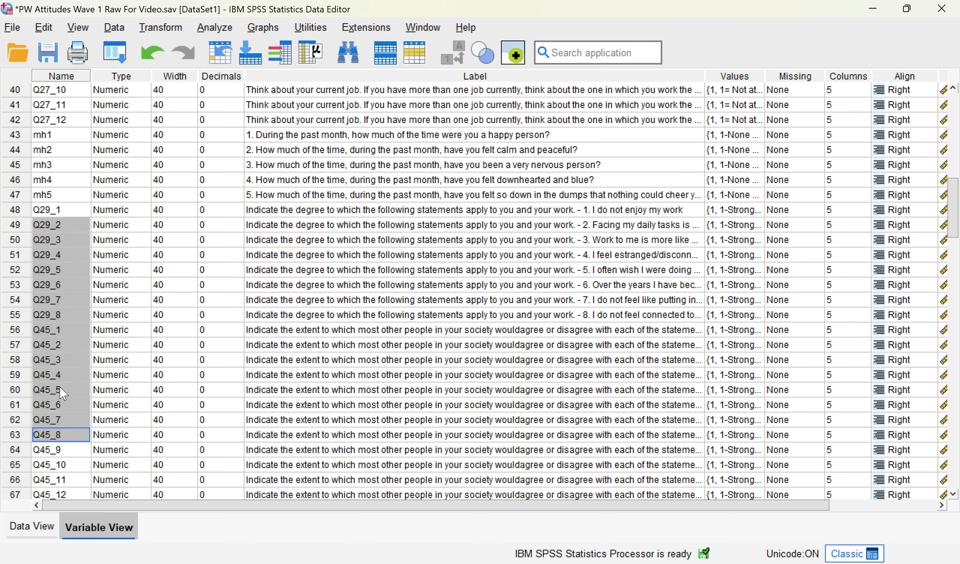
pyautogui.click(64, 359)
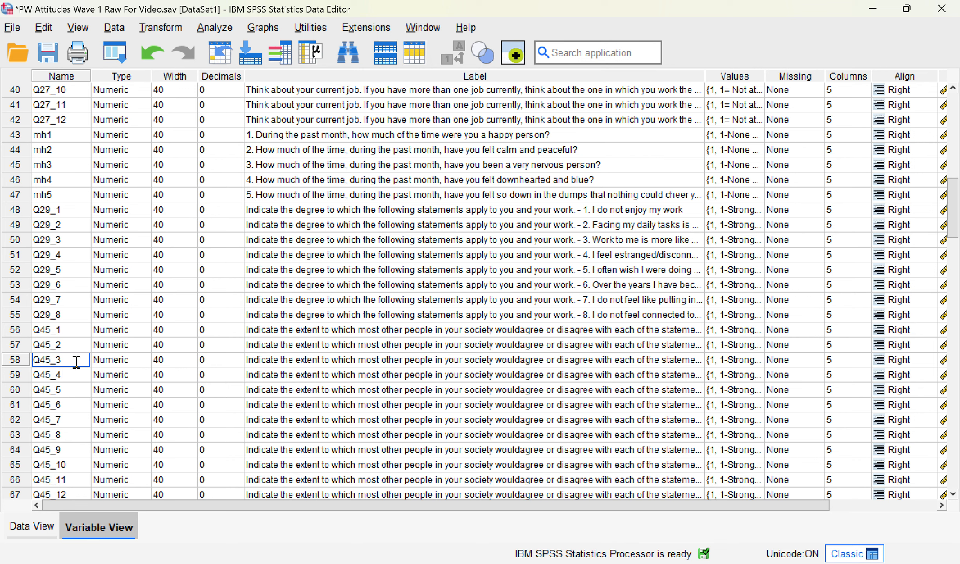
pyautogui.moveTo(45, 135); pyautogui.dragTo(47, 195)
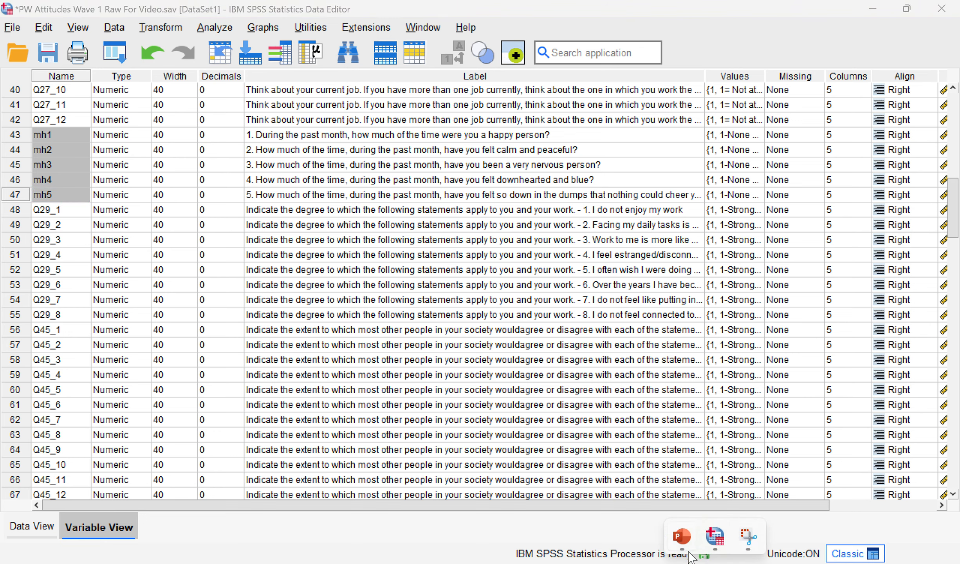
# Step: Bring up the PowerPoint 'Steps in Data Cleaning' slide for reference
pyautogui.click(693, 548)
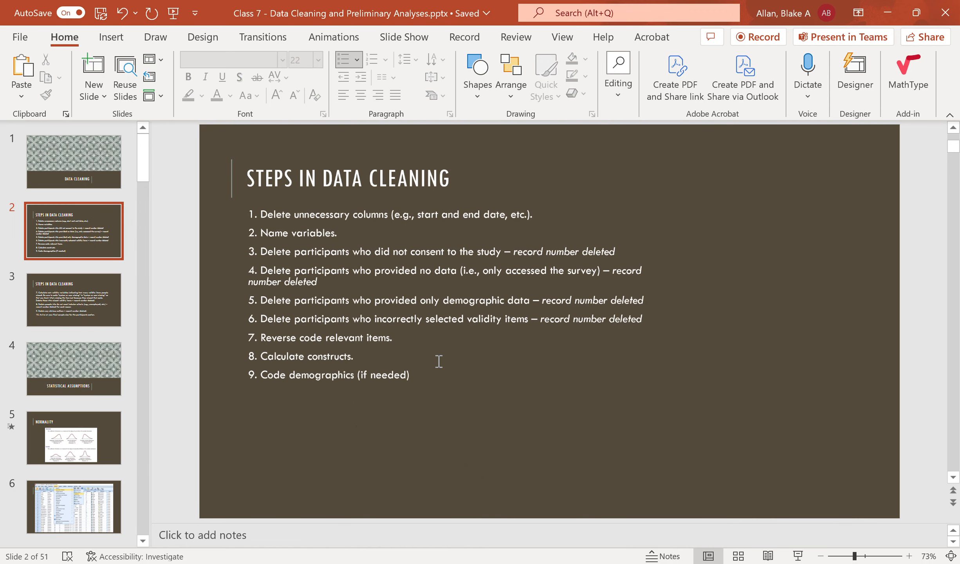
pyautogui.click(392, 269)
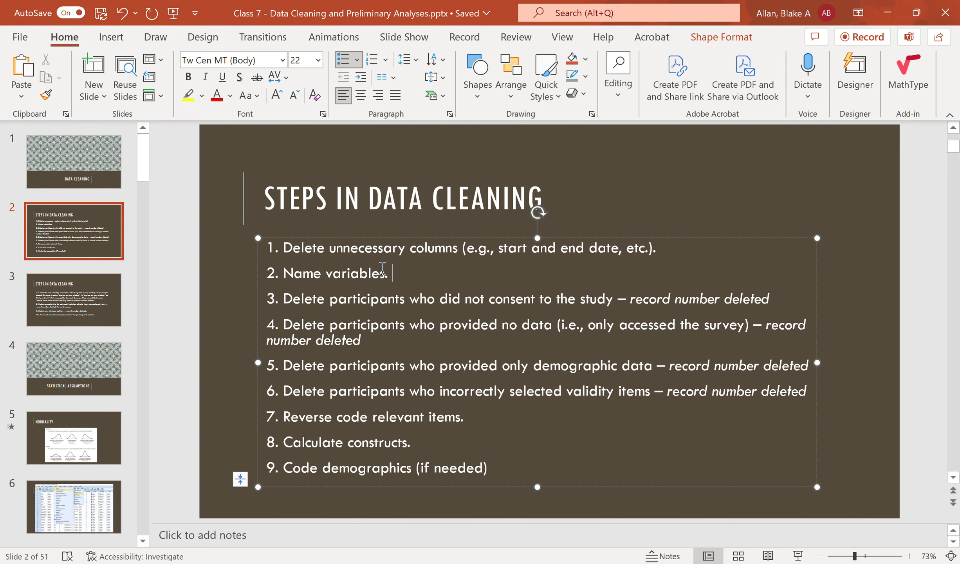
pyautogui.click(226, 319)
# Step: In Data View, sort cases by Consent ascending and delete the empty case 18
pyautogui.hotkey('alt', 'Tab')
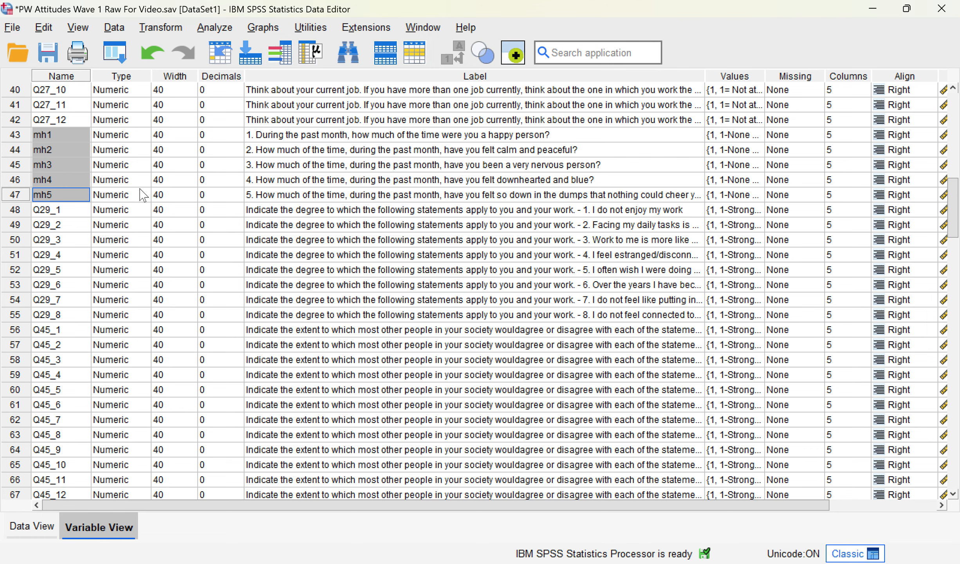
pyautogui.click(38, 532)
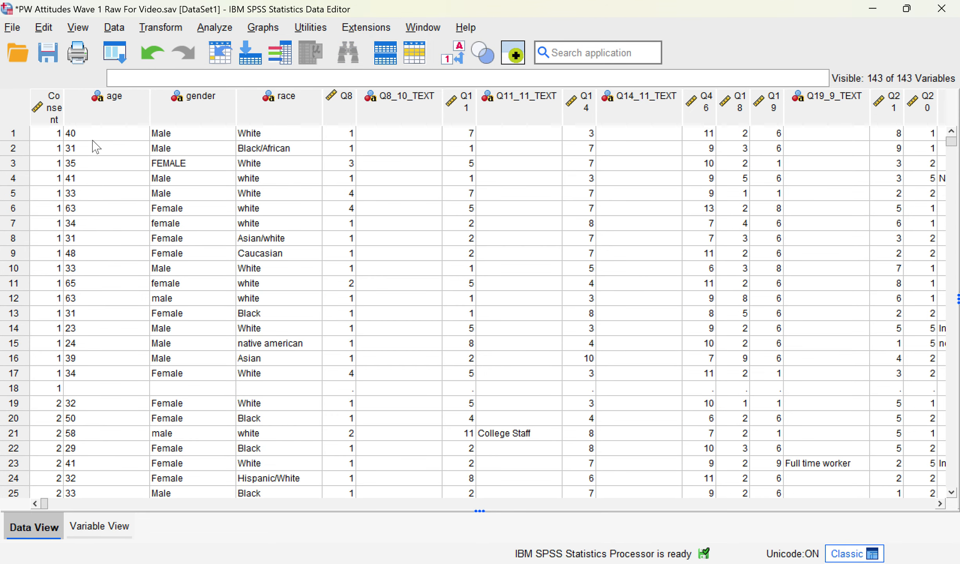
pyautogui.rightClick(46, 107)
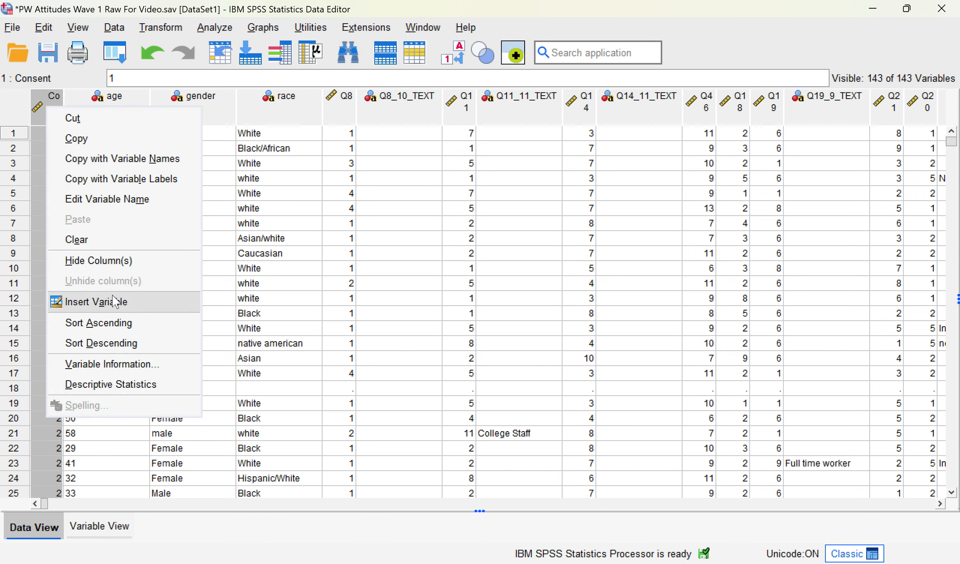
pyautogui.click(115, 326)
pyautogui.click(59, 388)
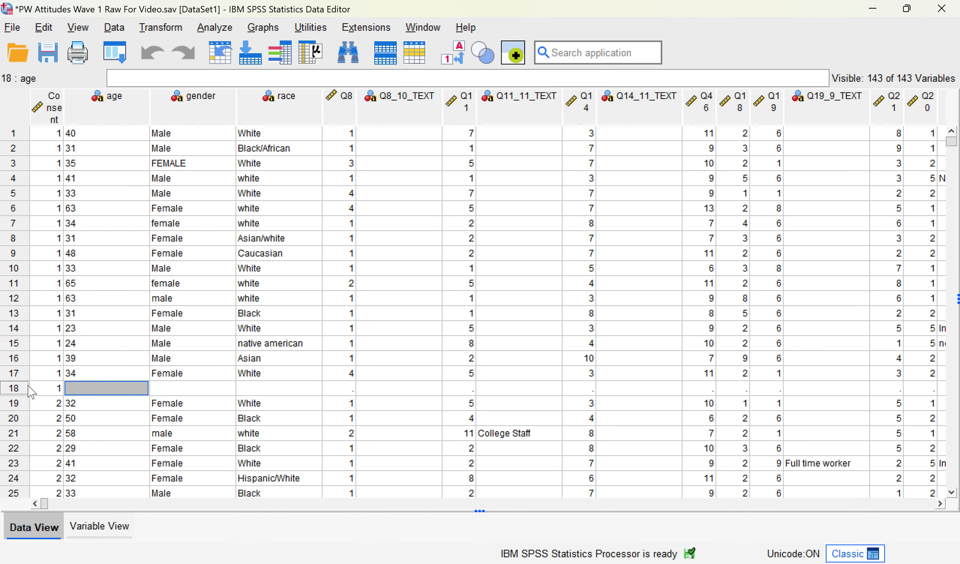
pyautogui.rightClick(21, 387)
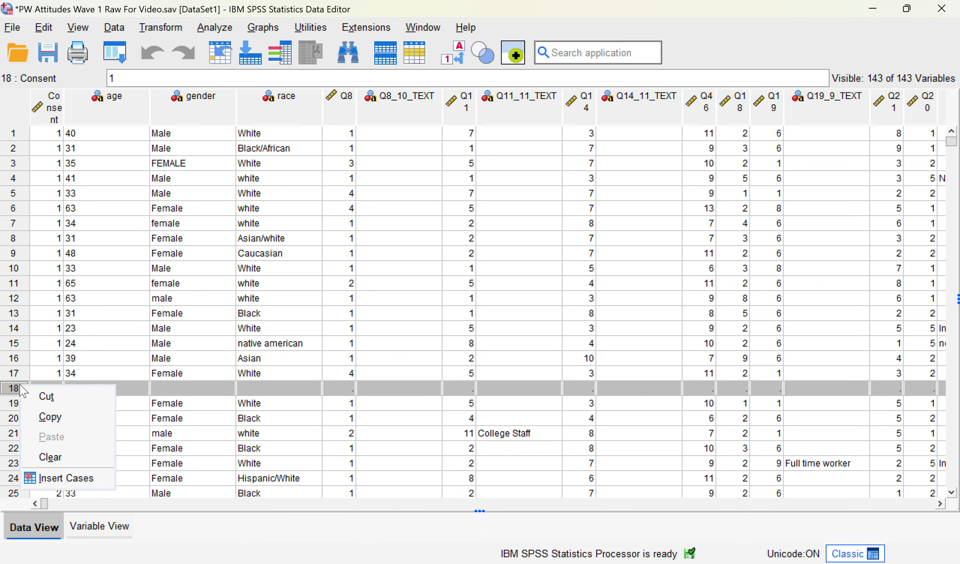
pyautogui.click(44, 456)
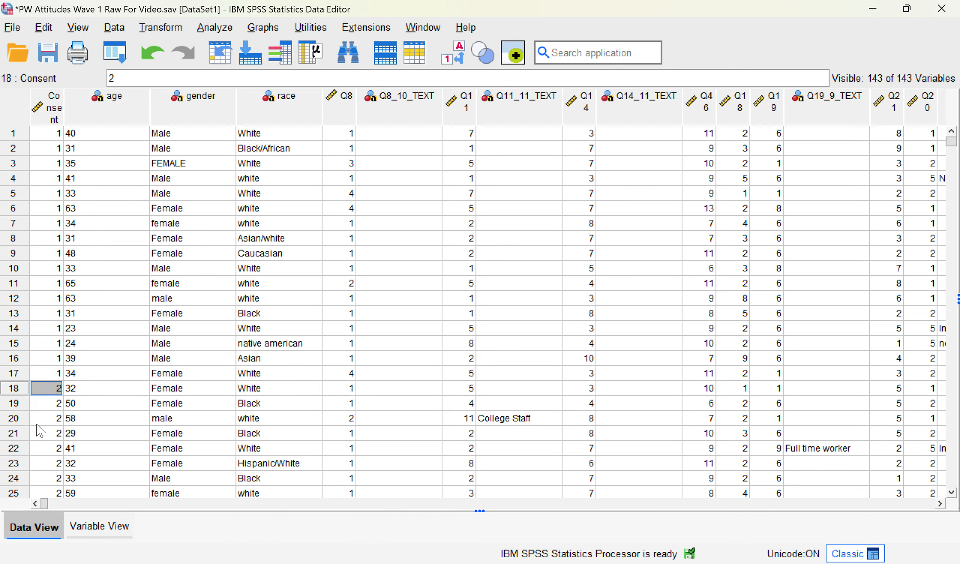
# Step: Check the Consent variable's value labels to confirm which code means No
pyautogui.click(14, 375)
pyautogui.keyDown('shift'); pyautogui.click(17, 133); pyautogui.keyUp('shift')
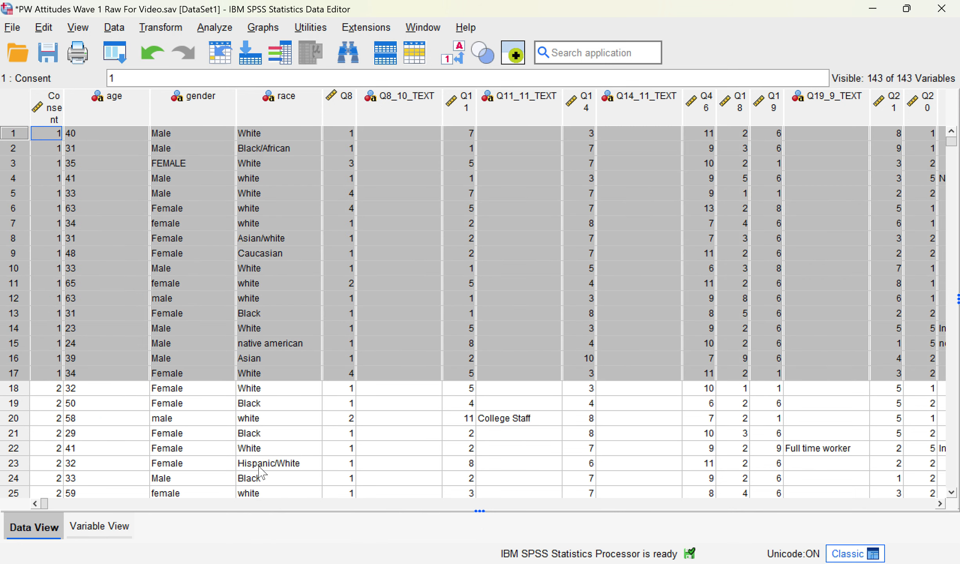
pyautogui.moveTo(50, 506)
pyautogui.mouseDown()
pyautogui.moveTo(59, 506)
pyautogui.moveTo(45, 506)
pyautogui.mouseUp()
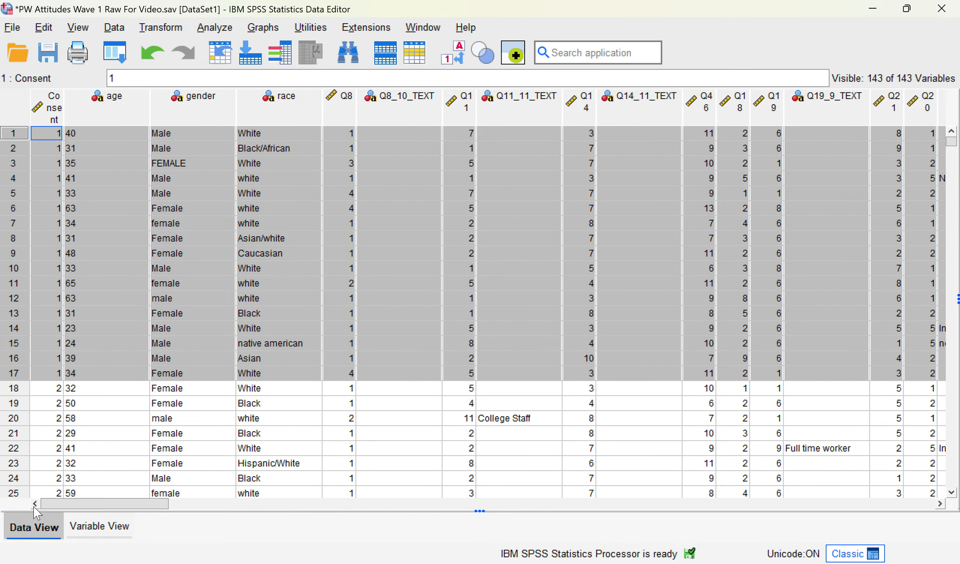
pyautogui.click(57, 108)
pyautogui.doubleClick(57, 107)
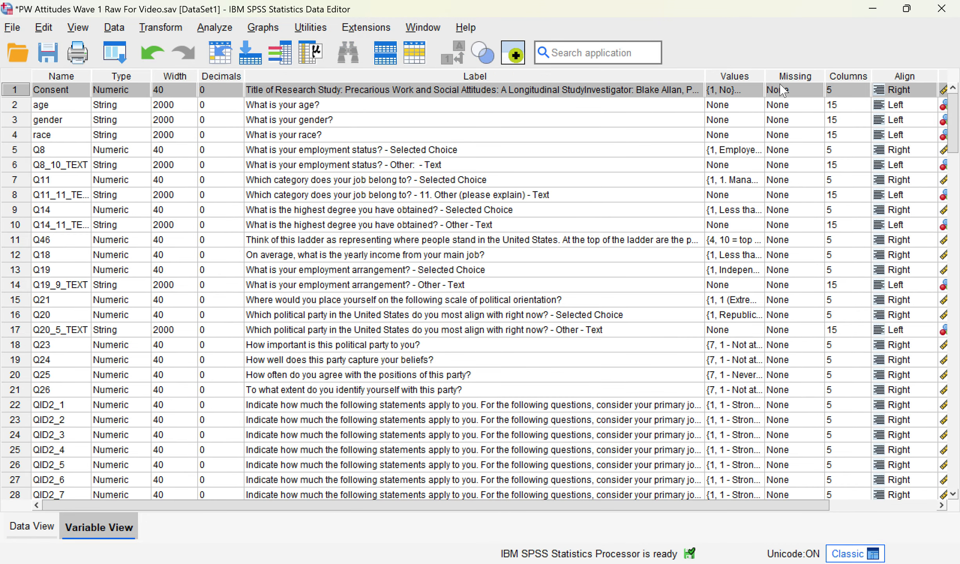
pyautogui.click(758, 90)
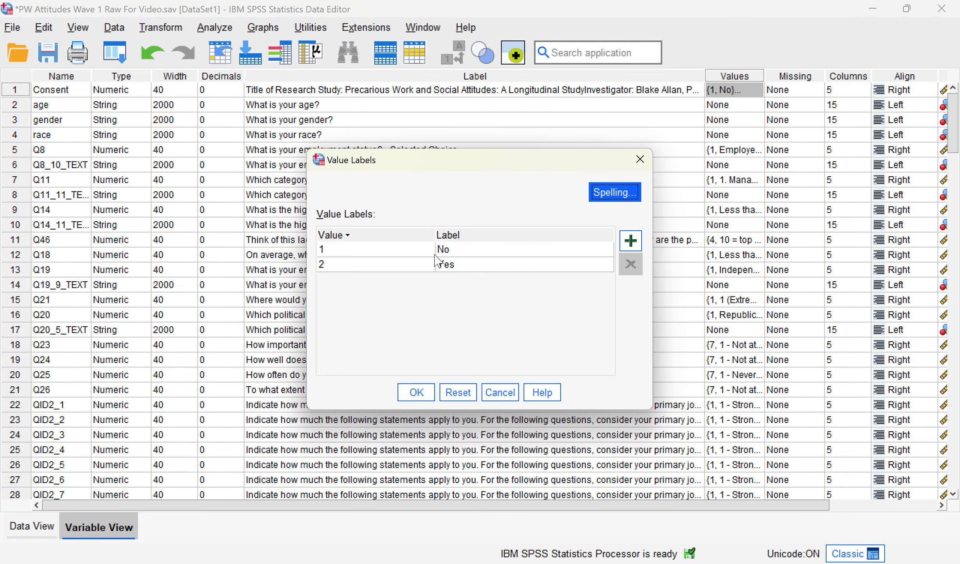
pyautogui.click(499, 392)
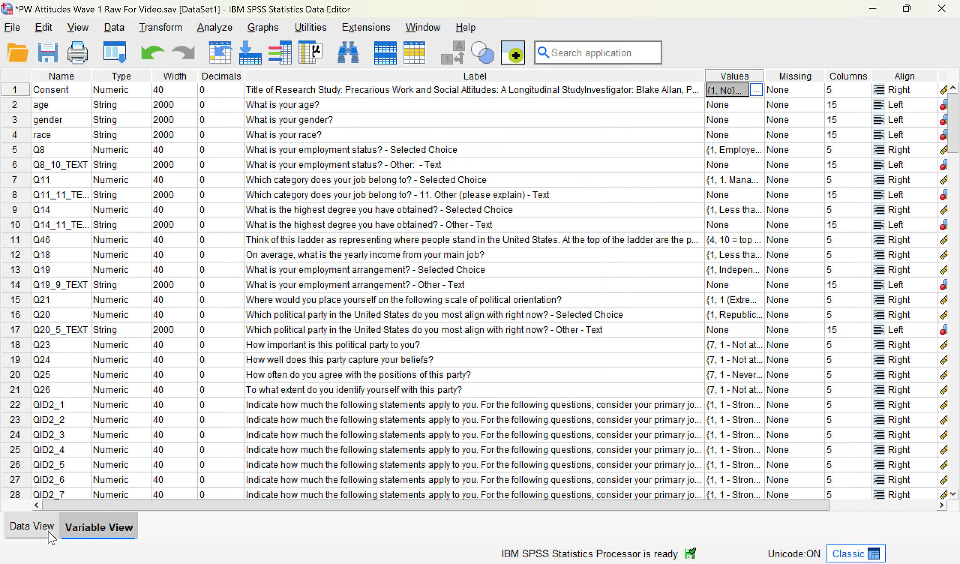
pyautogui.click(32, 526)
pyautogui.click(38, 377)
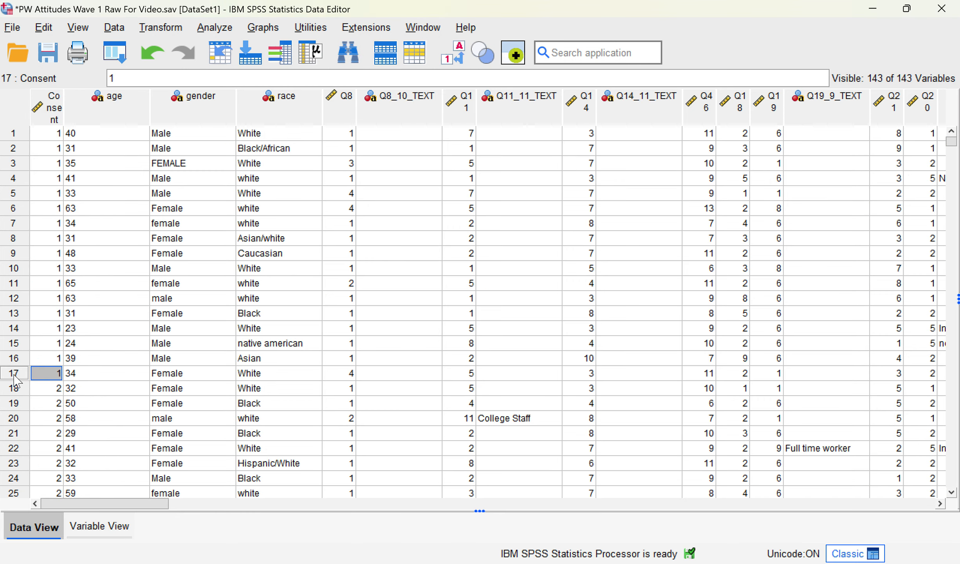
# Step: Delete cases 1–17, the participants with Consent 1 (No)
pyautogui.click(18, 373)
pyautogui.keyDown('shift'); pyautogui.click(15, 133); pyautogui.keyUp('shift')
pyautogui.moveTo(105, 504); pyautogui.dragTo(55, 520)
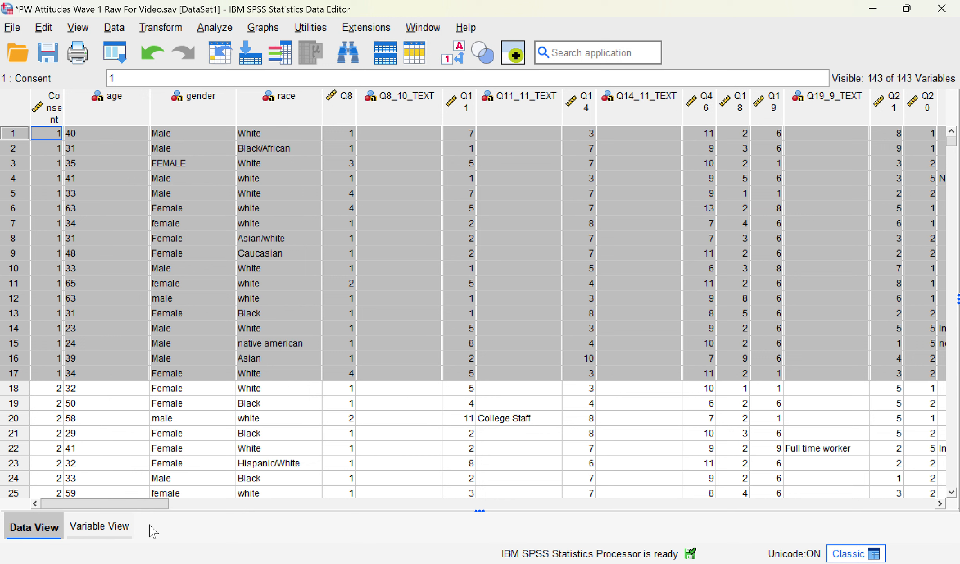
pyautogui.rightClick(15, 267)
pyautogui.click(43, 333)
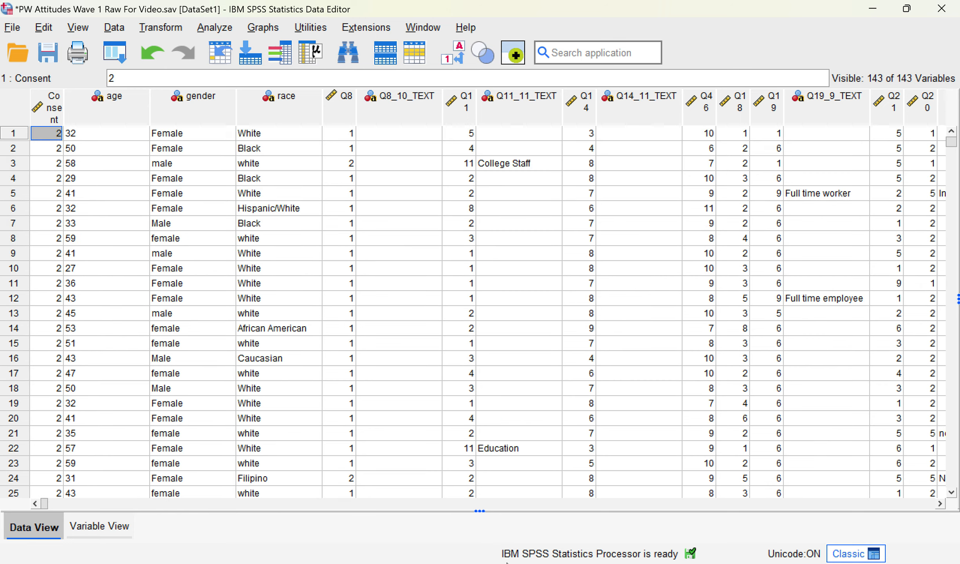
pyautogui.hotkey('alt', 'Tab')
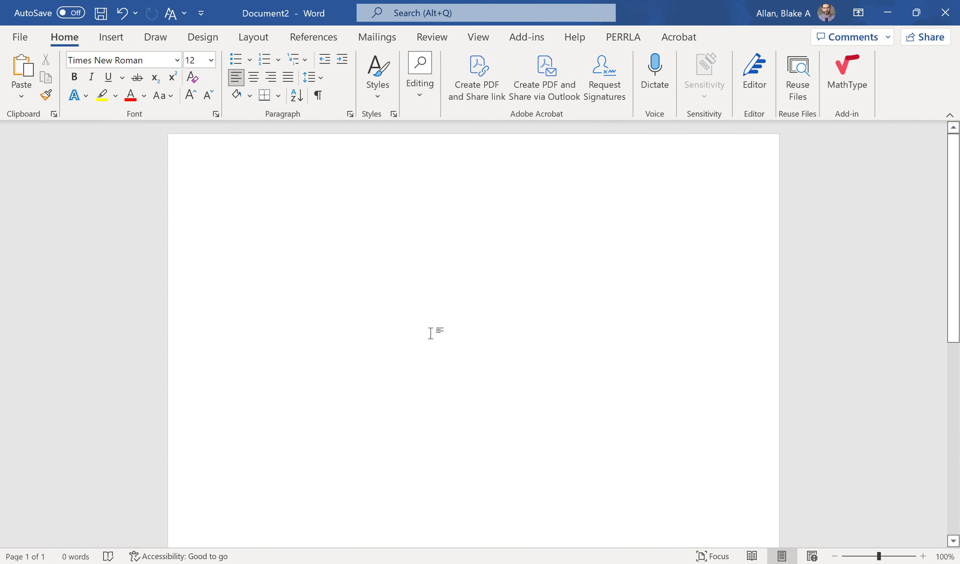
# Step: Log '17 no consent' in the Word notes and return to the SPSS data
pyautogui.write('17 no consent')
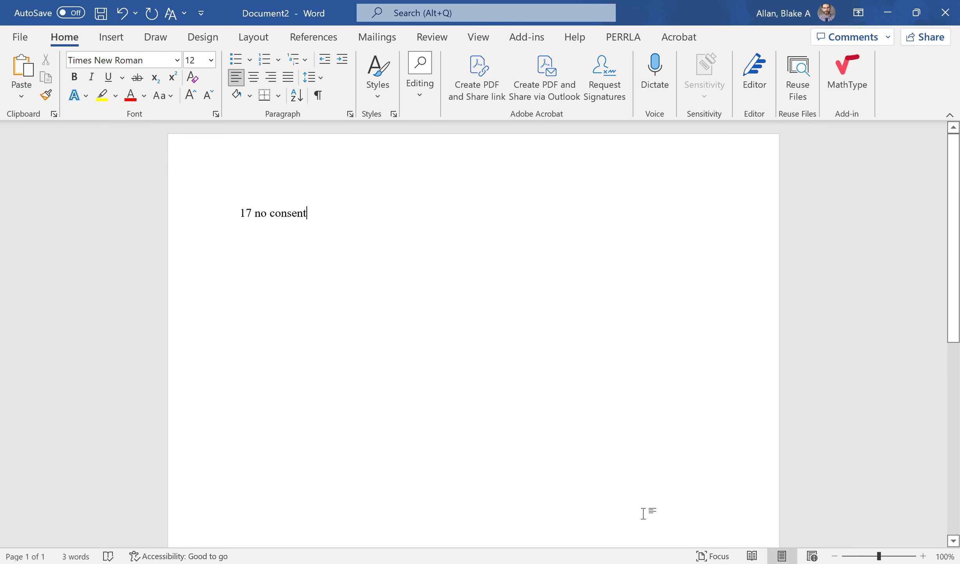
pyautogui.click(593, 558)
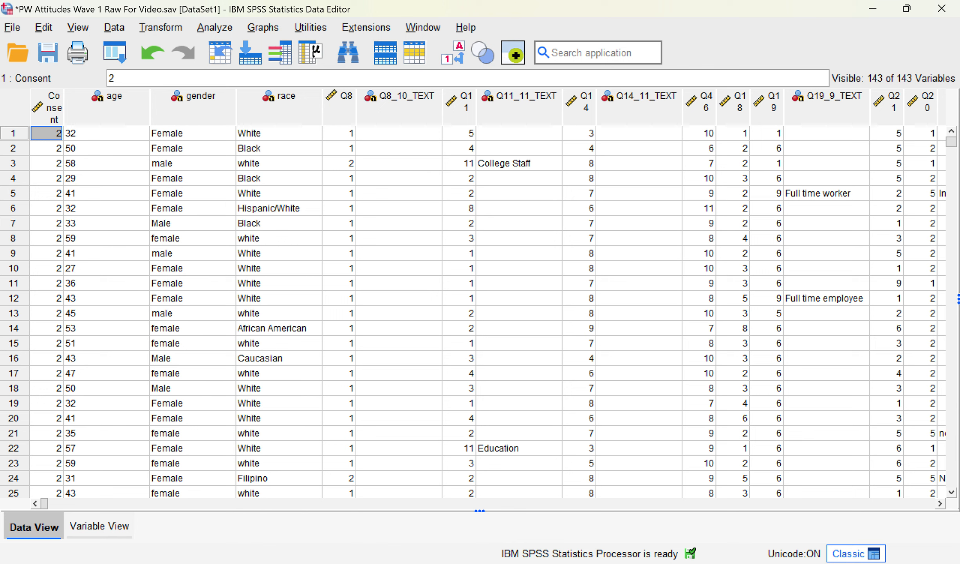
pyautogui.click(687, 548)
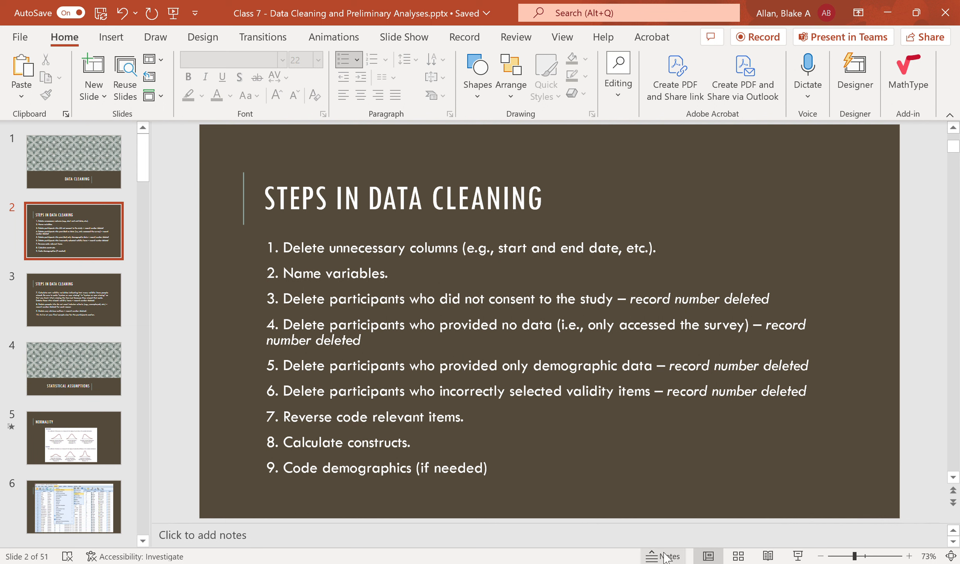
pyautogui.click(714, 540)
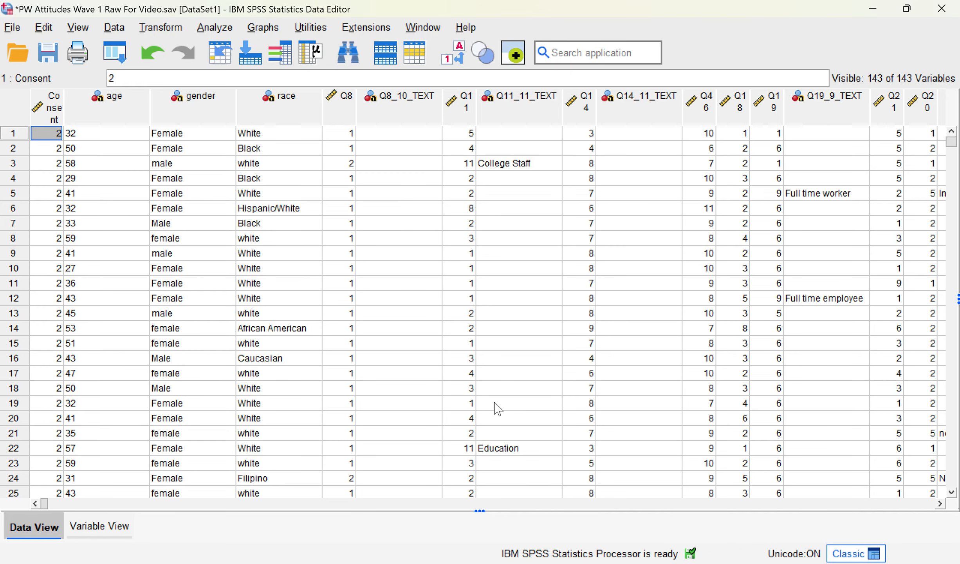
# Step: Sort cases by age ascending and delete the seven empty cases in rows 1–7
pyautogui.rightClick(123, 101)
pyautogui.click(188, 319)
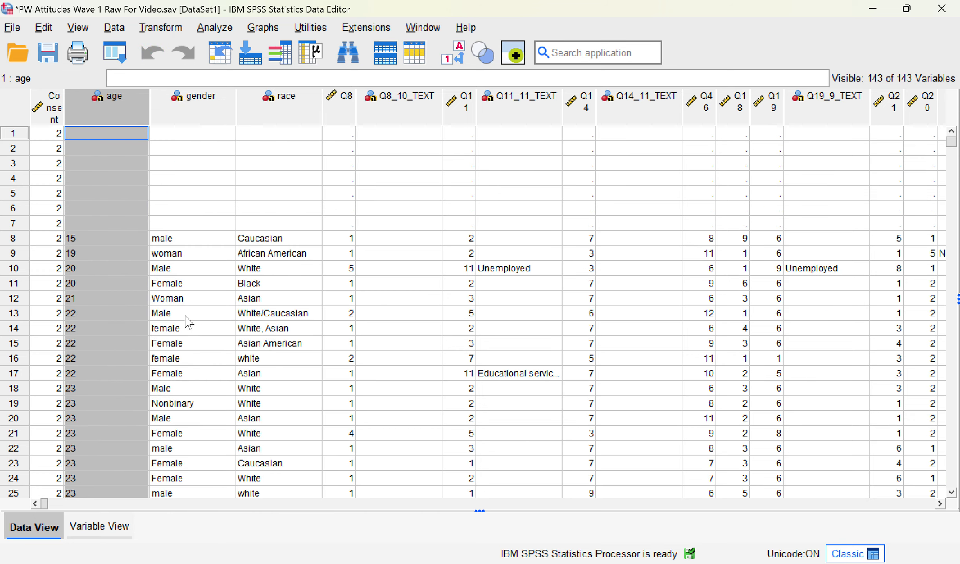
pyautogui.click(59, 224)
pyautogui.click(23, 223)
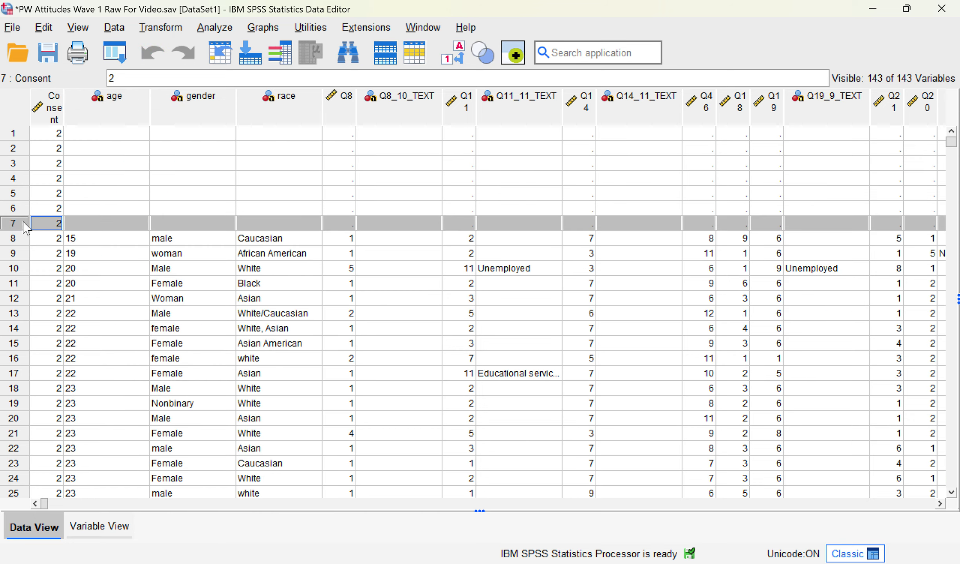
pyautogui.keyDown('shift'); pyautogui.click(17, 134); pyautogui.keyUp('shift')
pyautogui.moveTo(44, 503); pyautogui.dragTo(2, 474)
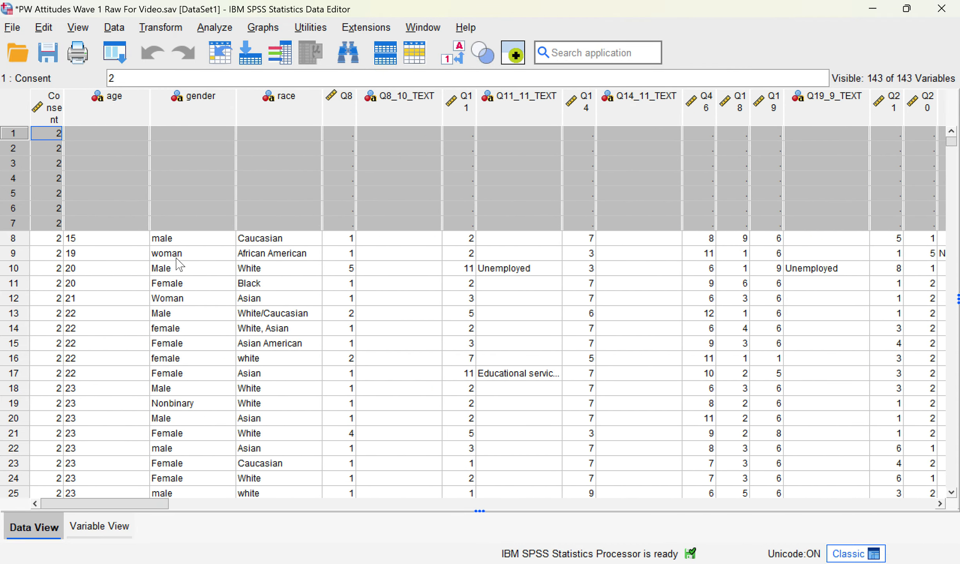
pyautogui.rightClick(14, 165)
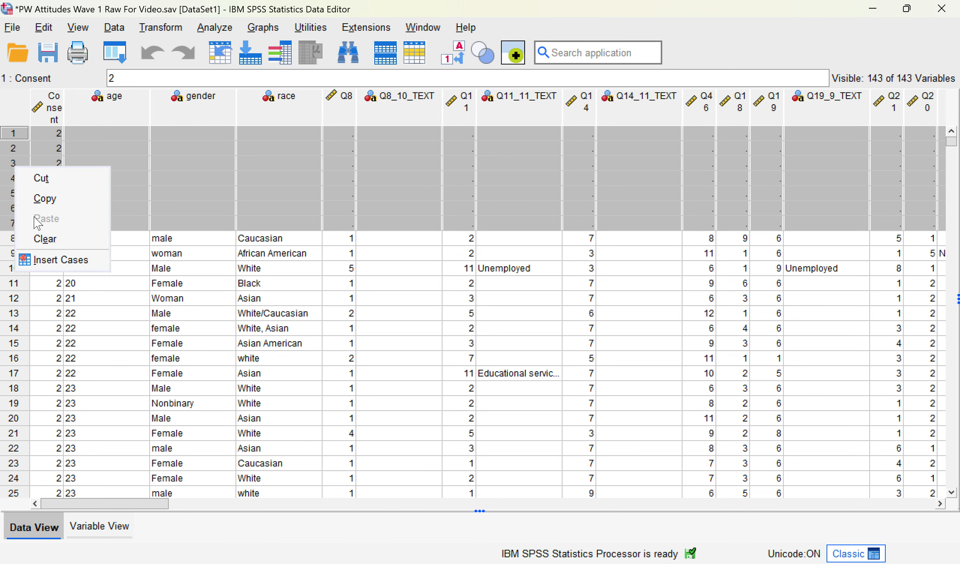
pyautogui.click(38, 239)
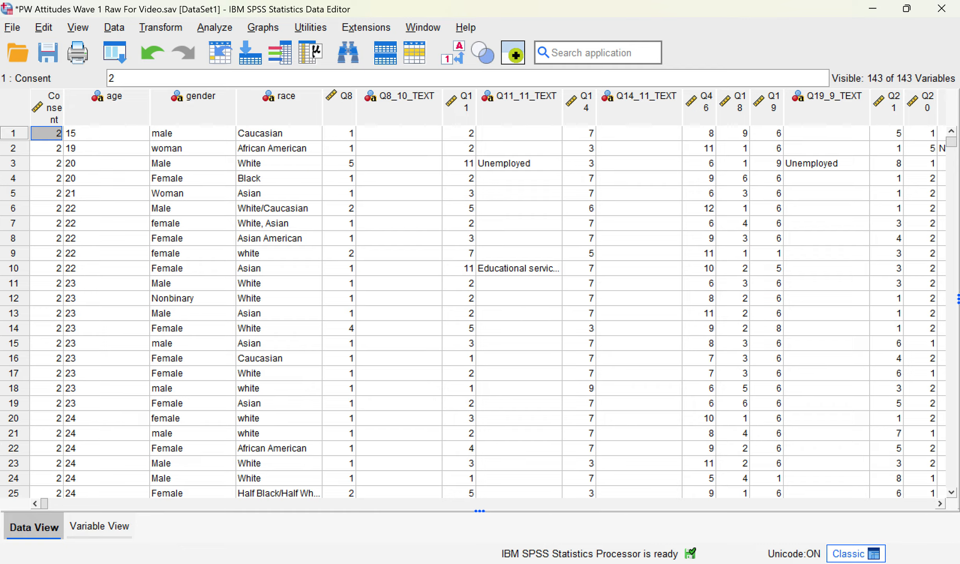
pyautogui.click(497, 524)
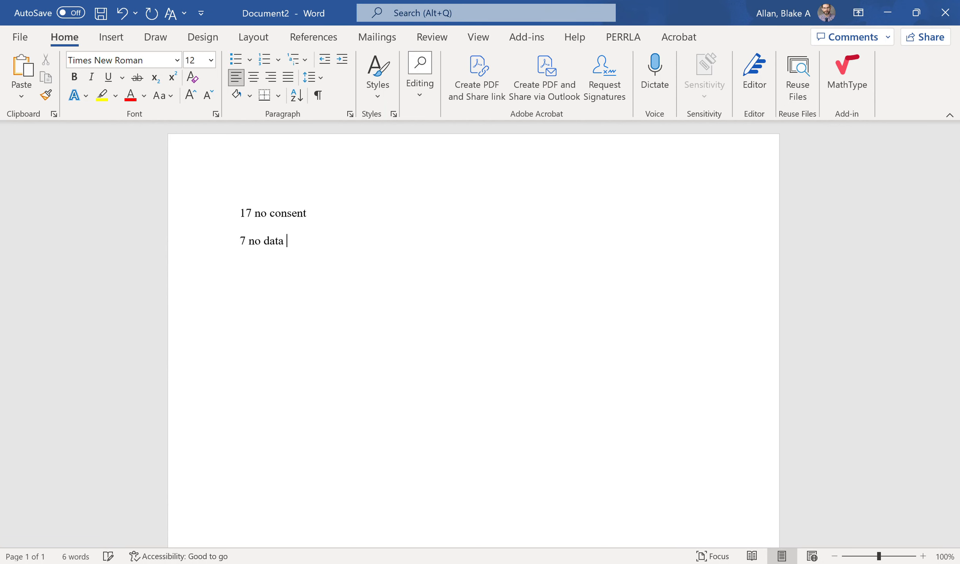
# Step: Log '7 no data' under '17 no consent' in Word and return to SPSS
pyautogui.hotkey('alt', 'Tab')
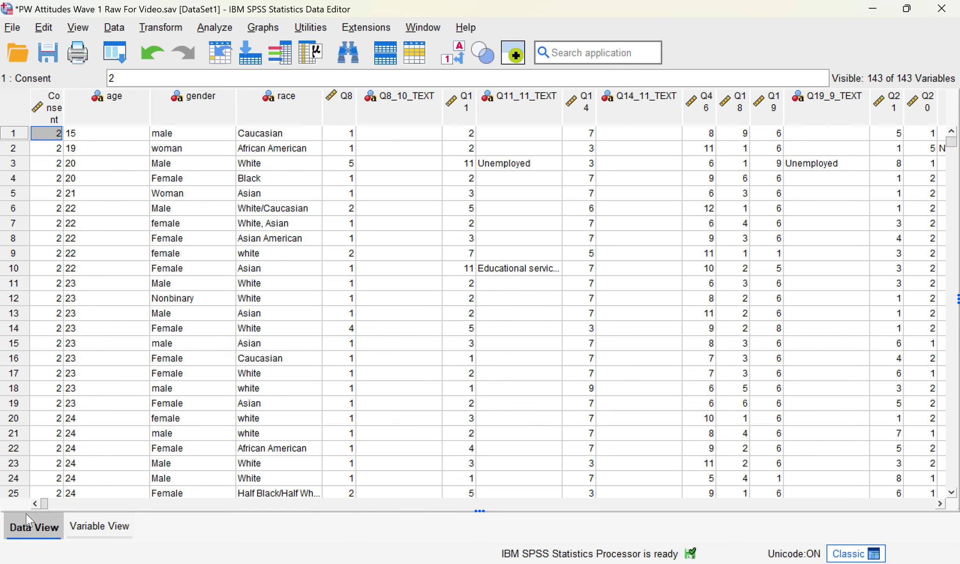
pyautogui.moveTo(44, 508); pyautogui.dragTo(149, 509)
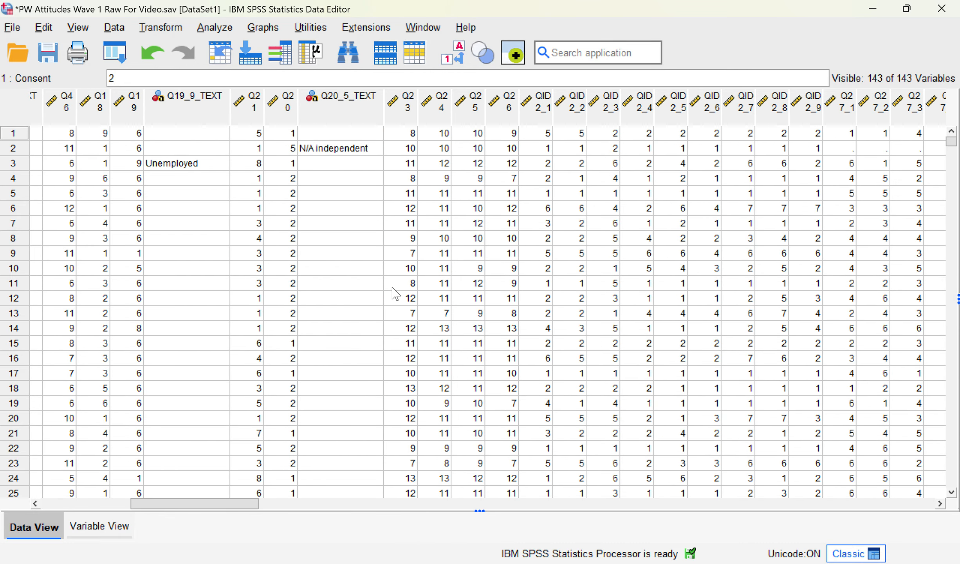
# Step: Sort cases by Q23 ascending and look up the Q26 variable's definition
pyautogui.click(346, 105)
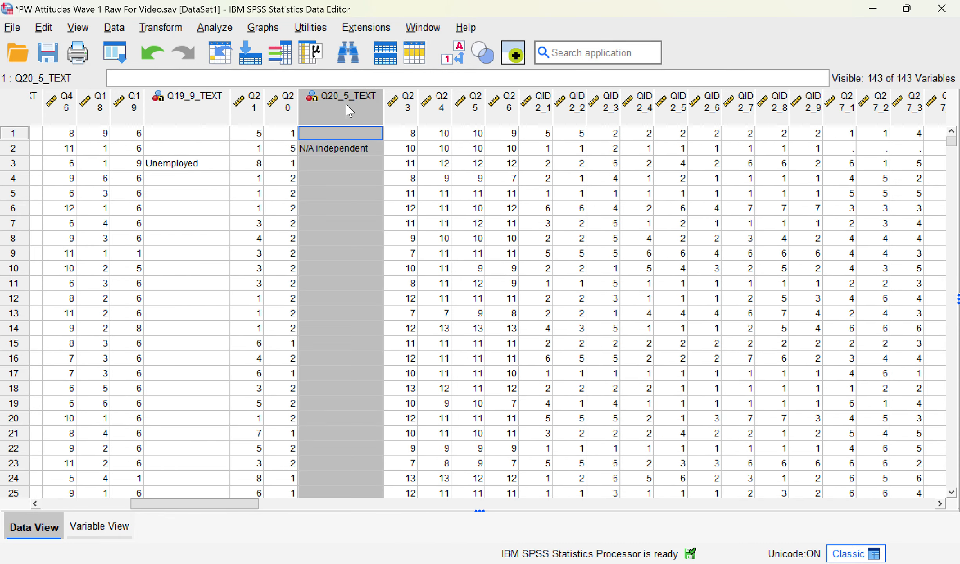
pyautogui.click(409, 114)
pyautogui.rightClick(409, 116)
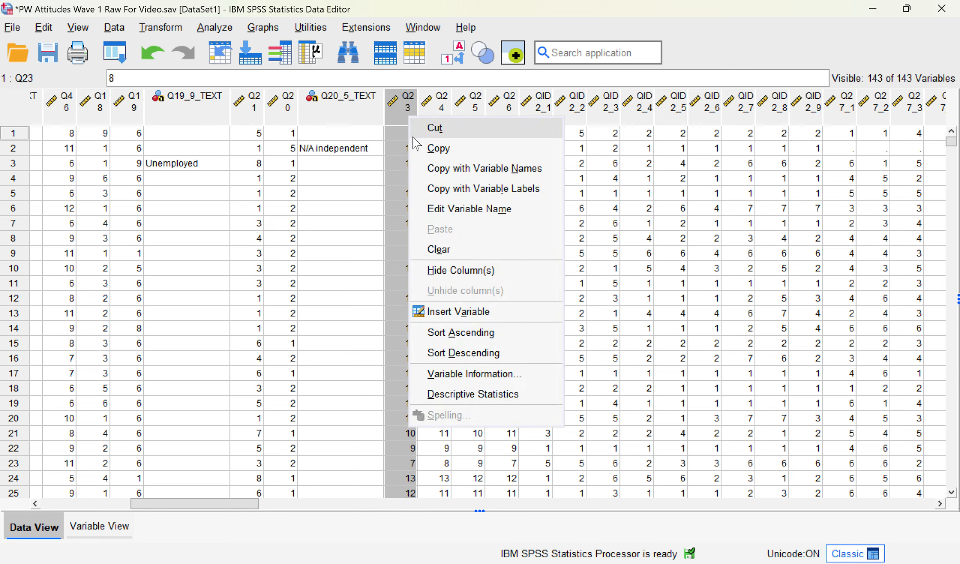
pyautogui.click(454, 334)
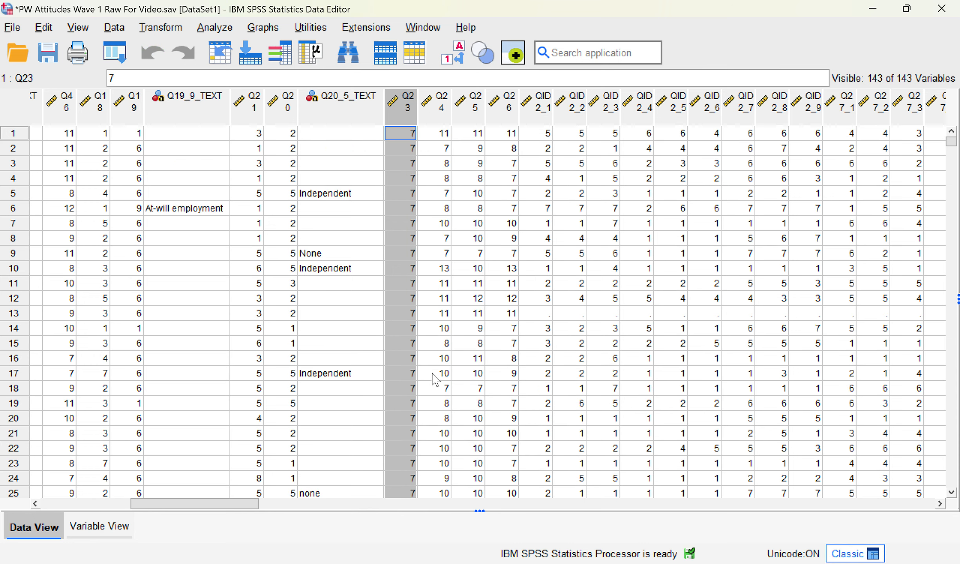
pyautogui.moveTo(159, 507)
pyautogui.mouseDown()
pyautogui.moveTo(741, 530)
pyautogui.moveTo(602, 514)
pyautogui.moveTo(390, 519)
pyautogui.moveTo(176, 502)
pyautogui.mouseUp()
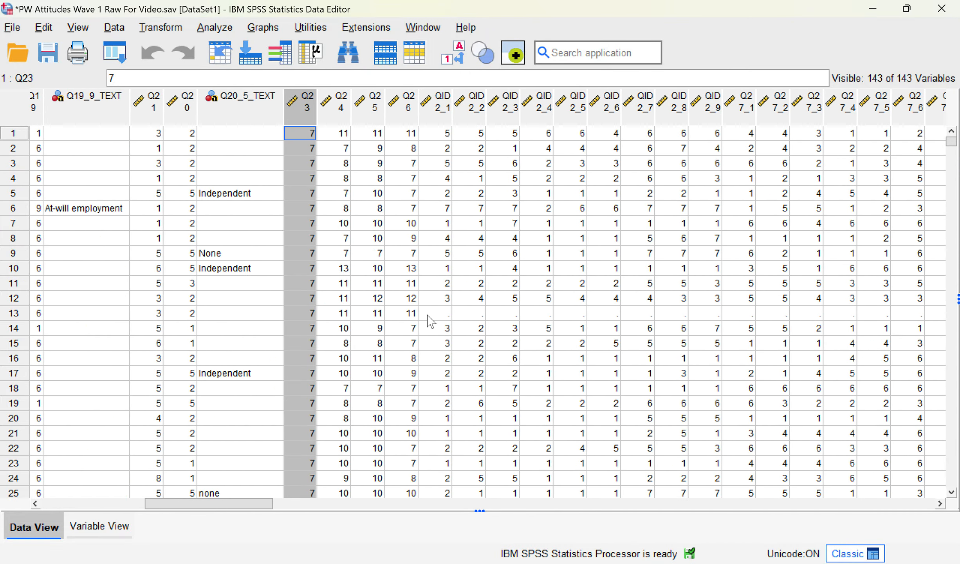
pyautogui.moveTo(427, 315); pyautogui.dragTo(406, 320)
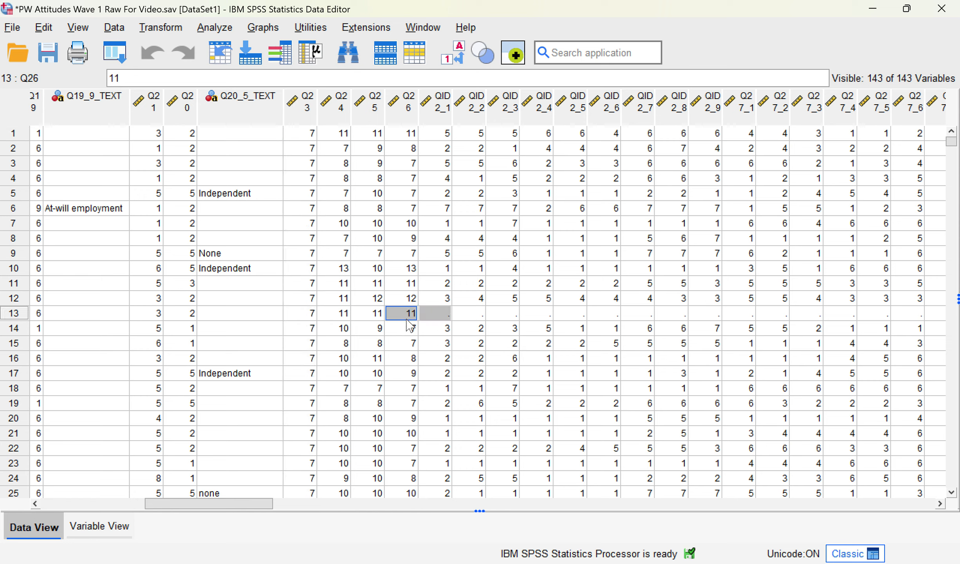
pyautogui.click(455, 317)
pyautogui.click(397, 108)
pyautogui.doubleClick(398, 110)
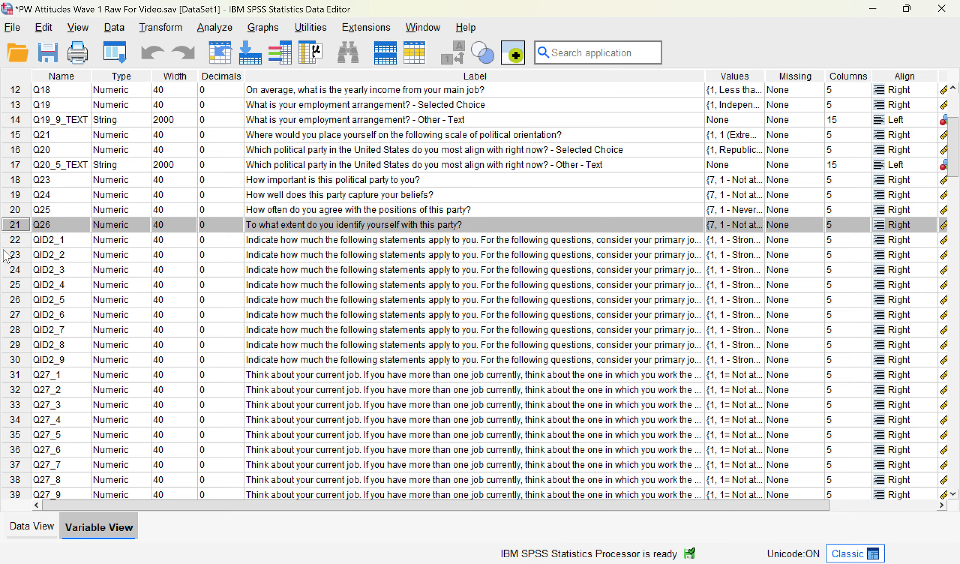
# Step: Sort cases by QID2_1 ascending, bringing the 13 cases missing those answers to the top
pyautogui.doubleClick(20, 242)
pyautogui.rightClick(59, 106)
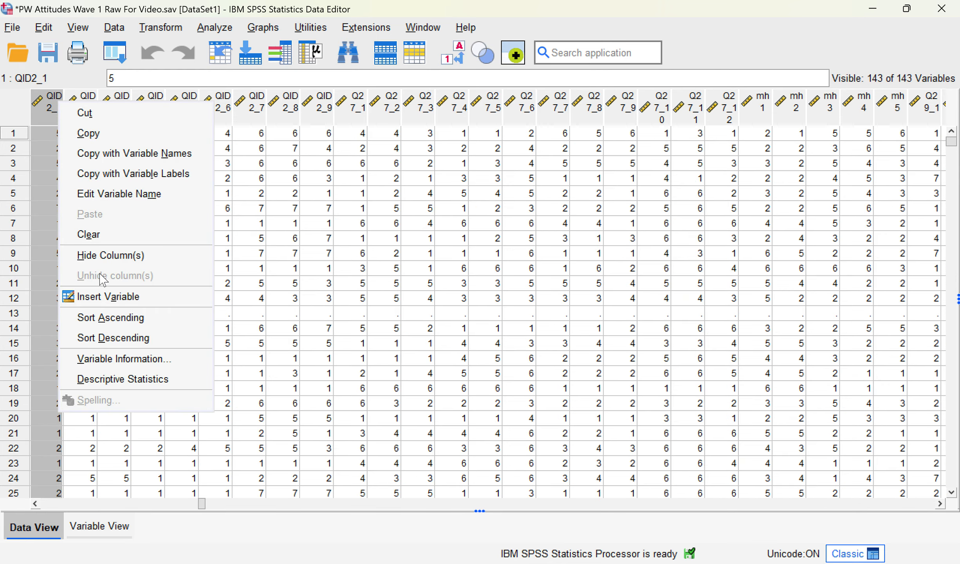
pyautogui.click(112, 321)
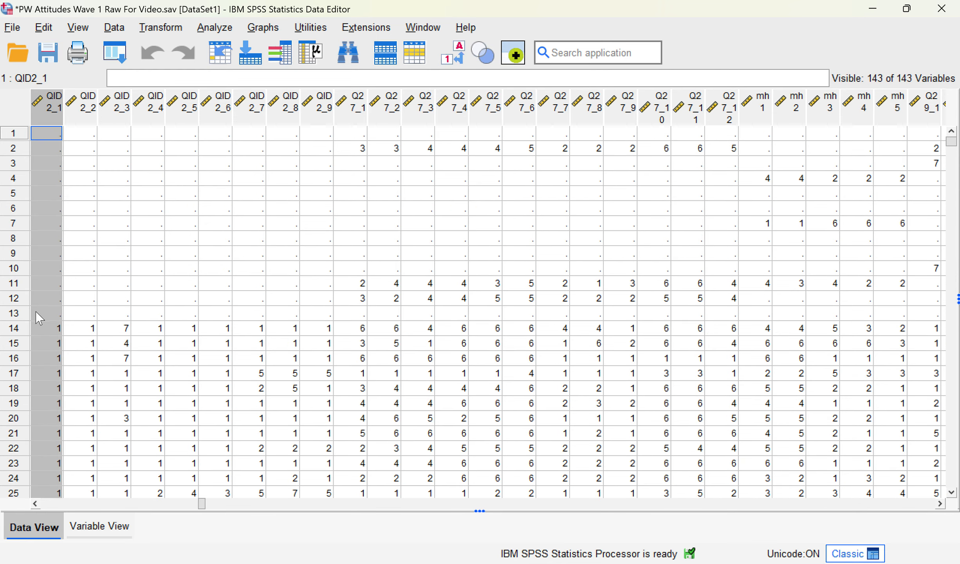
pyautogui.click(20, 315)
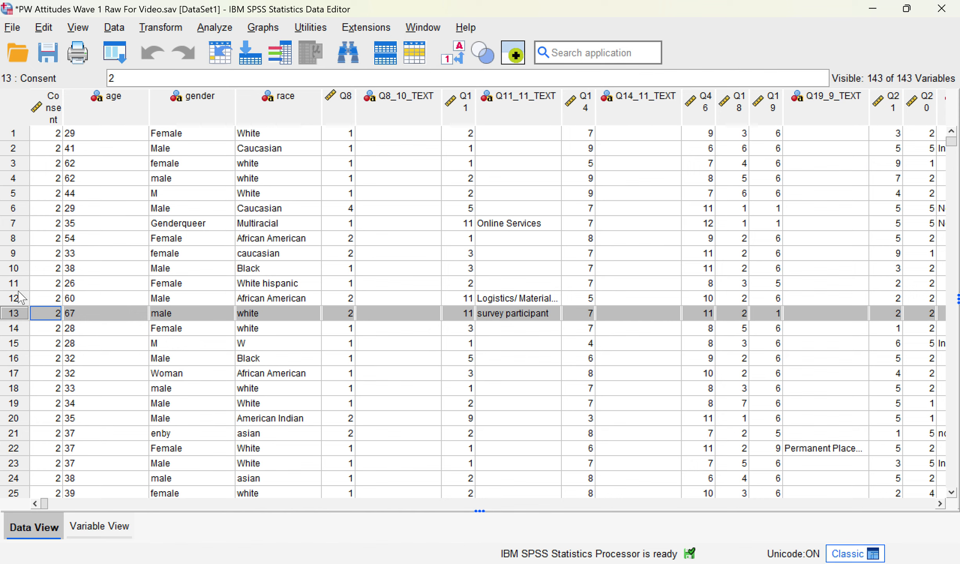
# Step: Inspect the responses in cases 1–13, then delete case 13, which held only demographics
pyautogui.keyDown('shift'); pyautogui.click(13, 135); pyautogui.keyUp('shift')
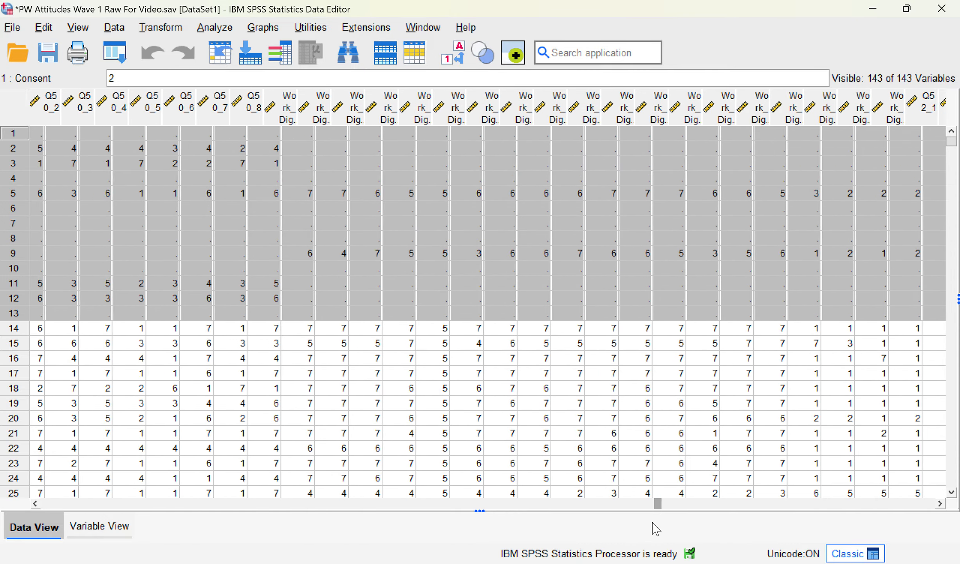
pyautogui.moveTo(646, 525); pyautogui.dragTo(241, 553)
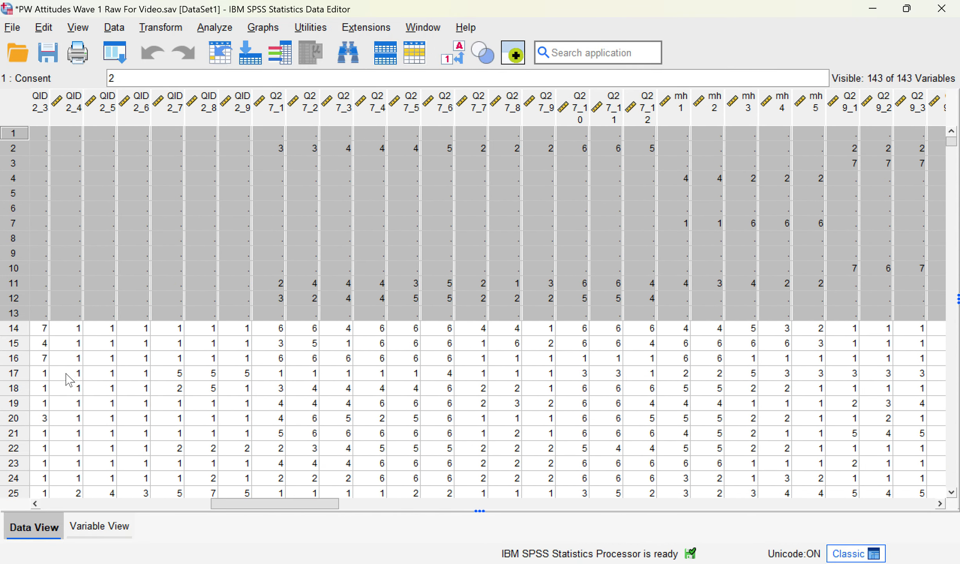
pyautogui.click(38, 313)
pyautogui.press('Home')
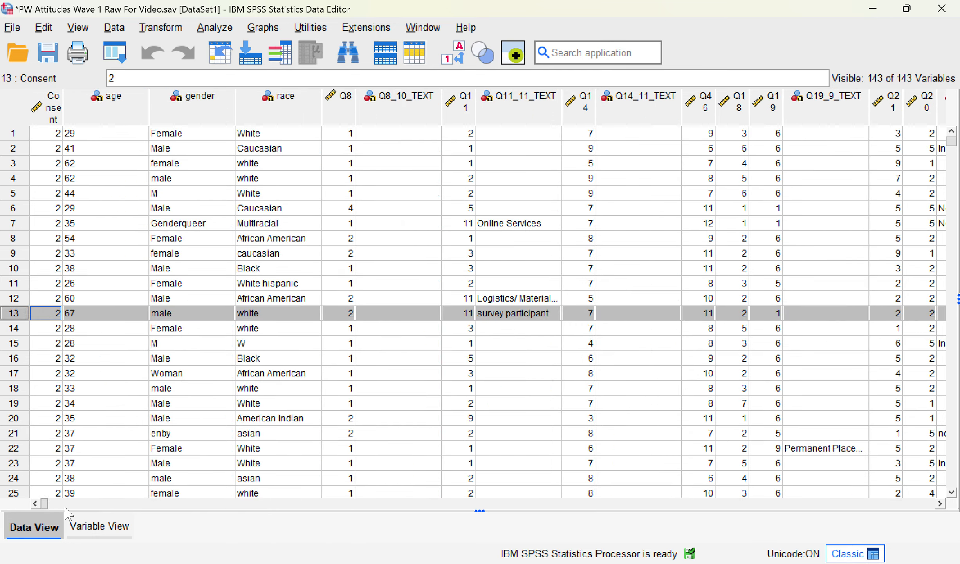
pyautogui.moveTo(199, 528); pyautogui.dragTo(39, 562)
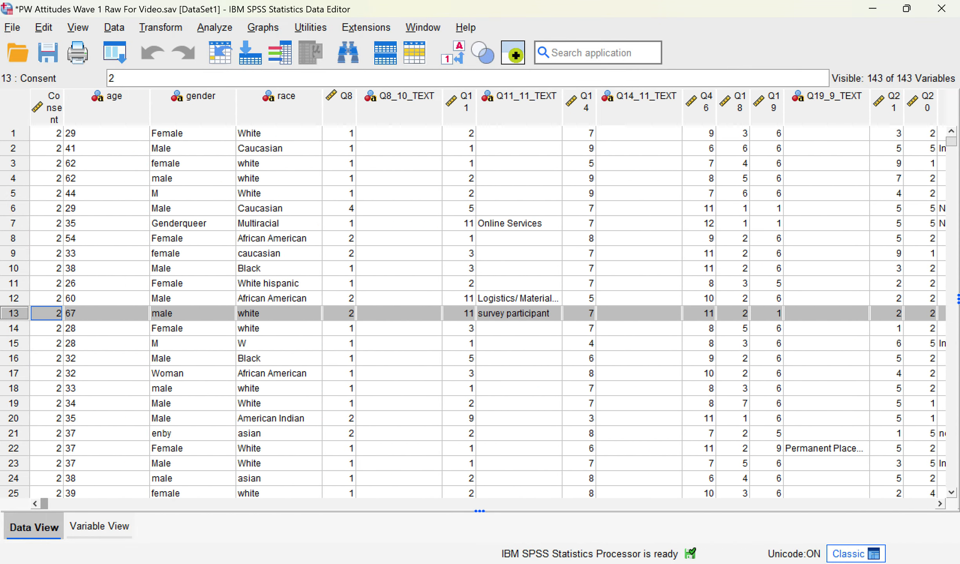
pyautogui.rightClick(16, 312)
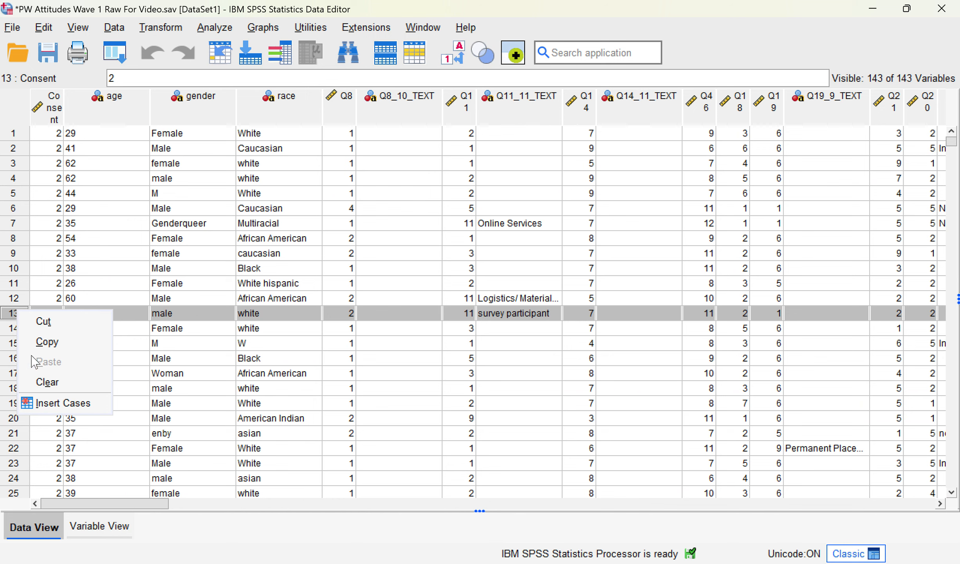
pyautogui.click(44, 382)
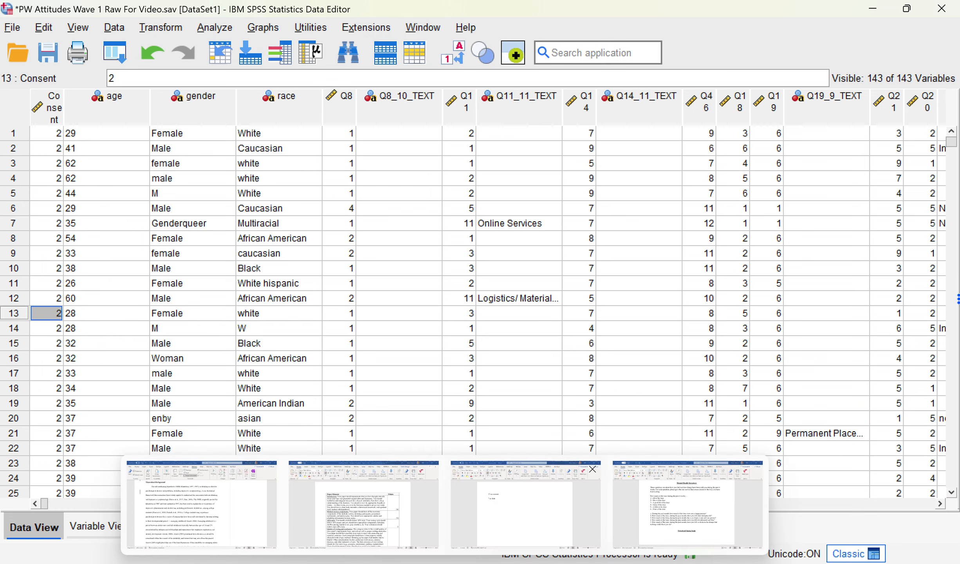
pyautogui.click(525, 505)
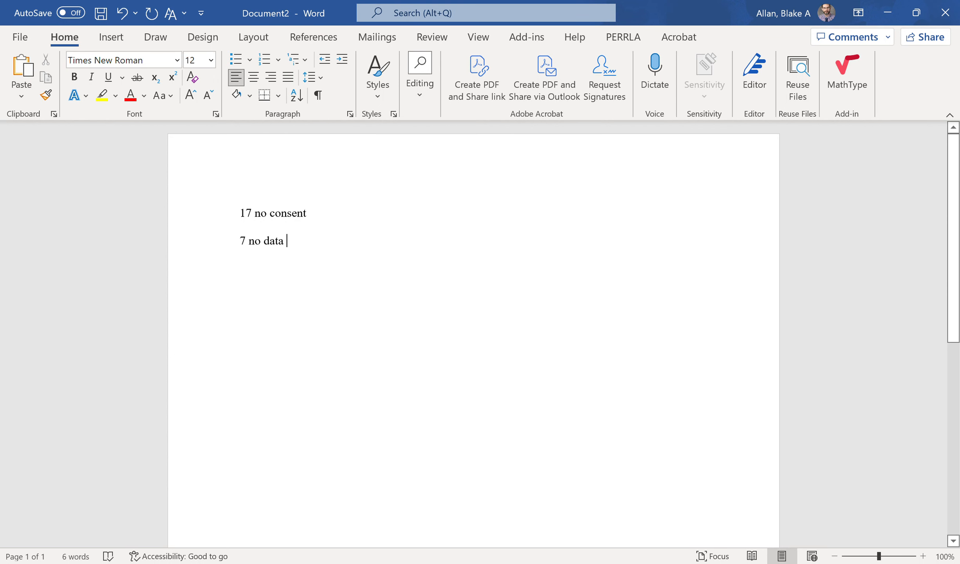
# Step: Add a third note, '1 only demos', on a new line in the Word notes
pyautogui.press('Return')
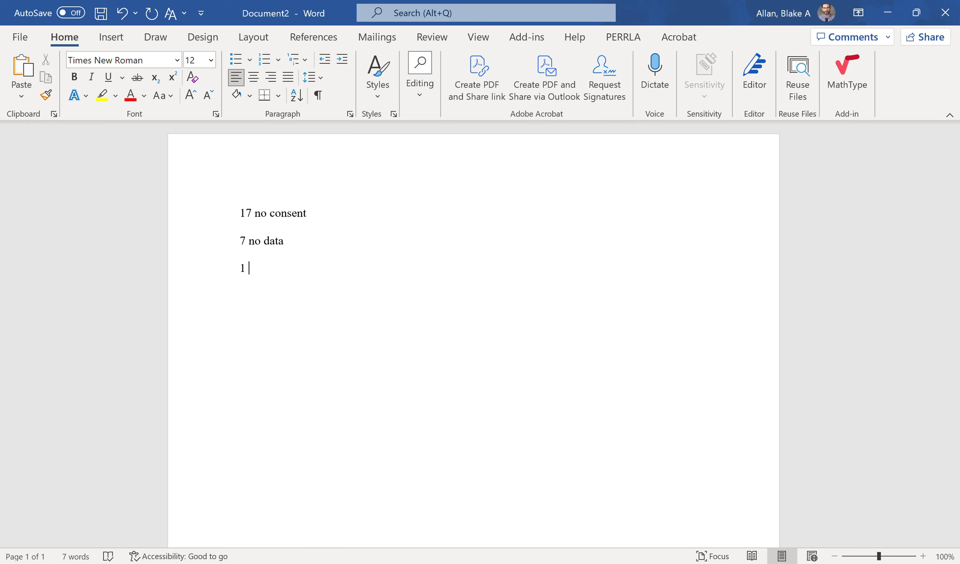
pyautogui.write('1 only dem')
pyautogui.moveTo(704, 555)
pyautogui.click(681, 537)
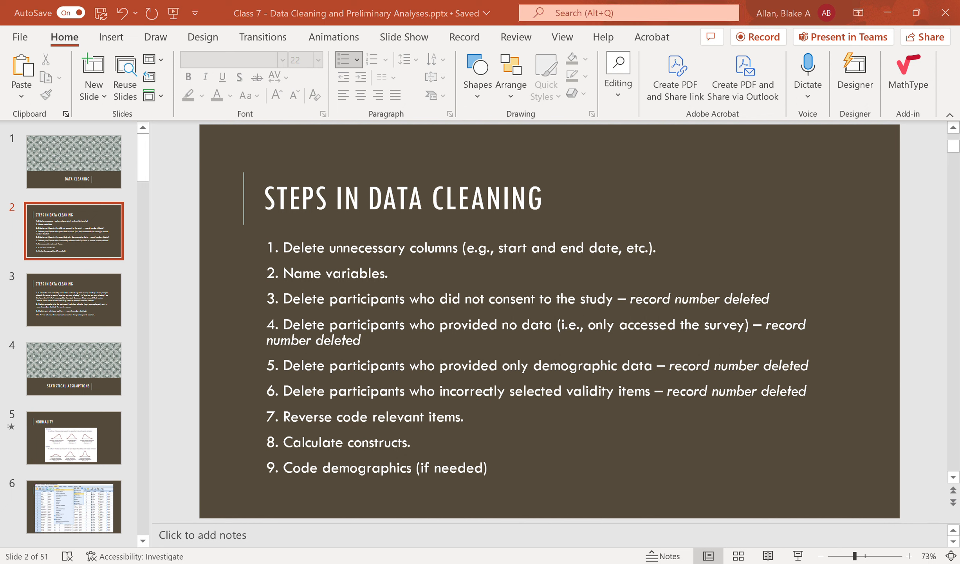
# Step: Review the Steps in Data Cleaning slide, then return to the SPSS data editor
pyautogui.moveTo(715, 561)
pyautogui.click(715, 537)
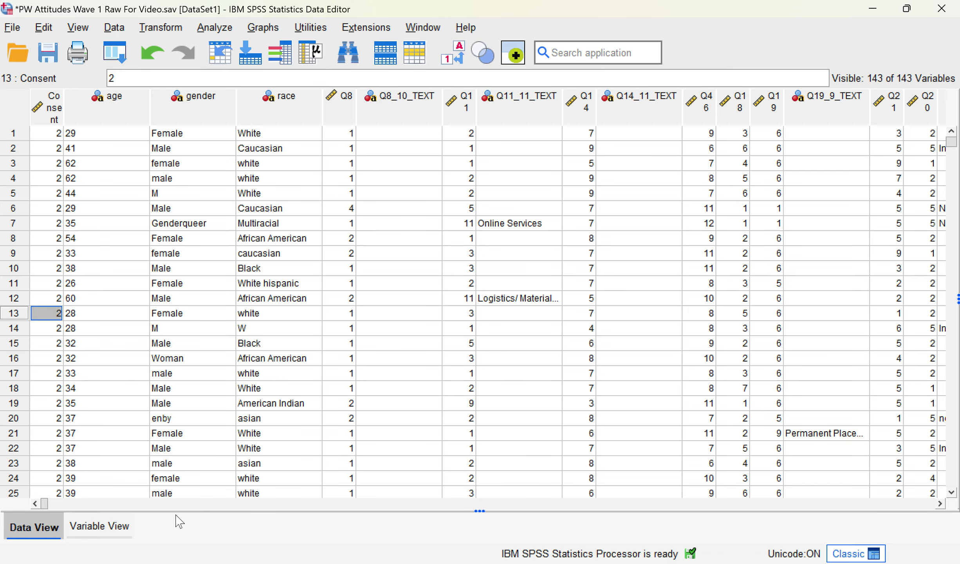
# Step: Return to Variable View and widen the Label column to show the full labels
pyautogui.click(120, 526)
pyautogui.scroll(-2, 444, 492)
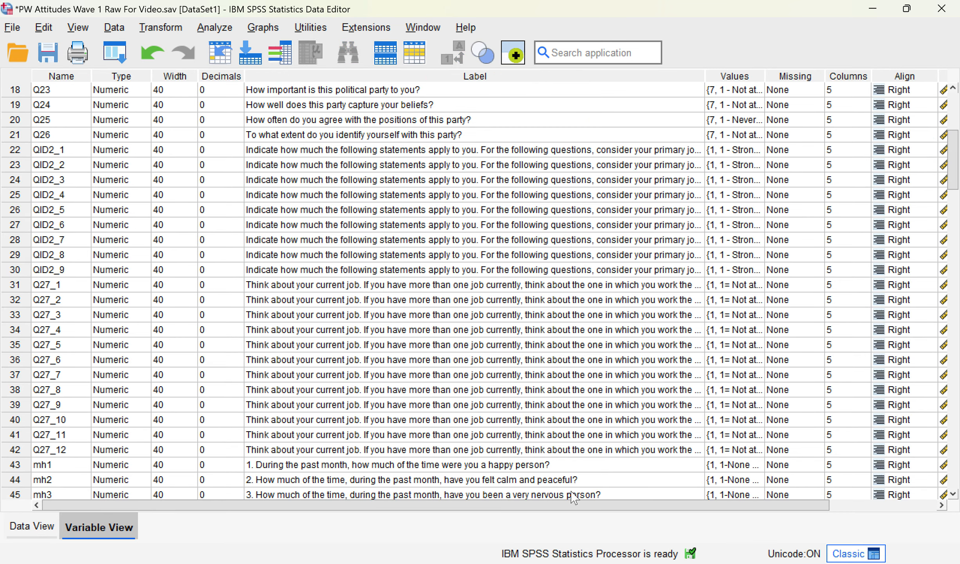
pyautogui.moveTo(704, 76); pyautogui.dragTo(829, 97)
# Step: Select the three 'Please select' attention-check rows: Q47_4, the Work_Dignity item and Q53_8
pyautogui.scroll(-7, 703, 328)
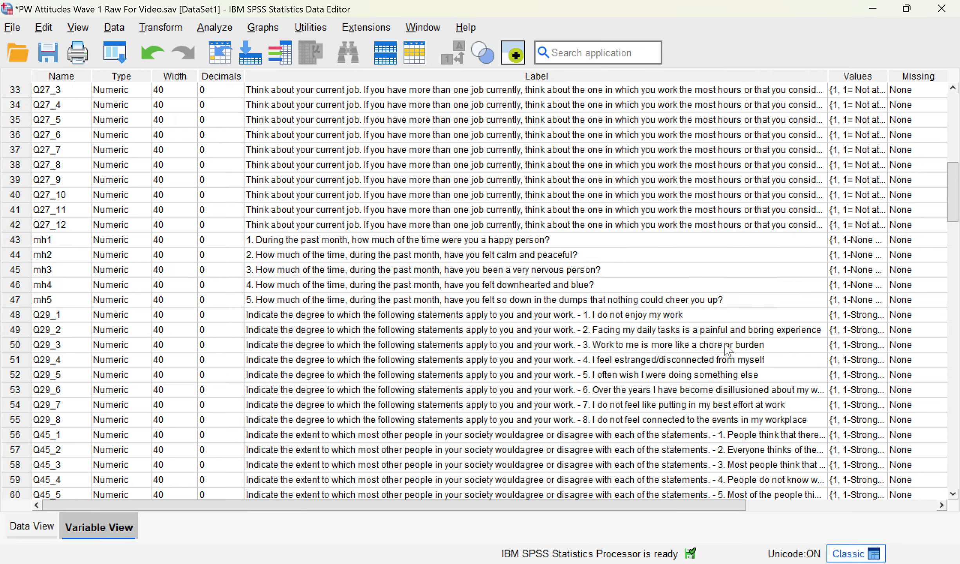
pyautogui.scroll(-5, 722, 363)
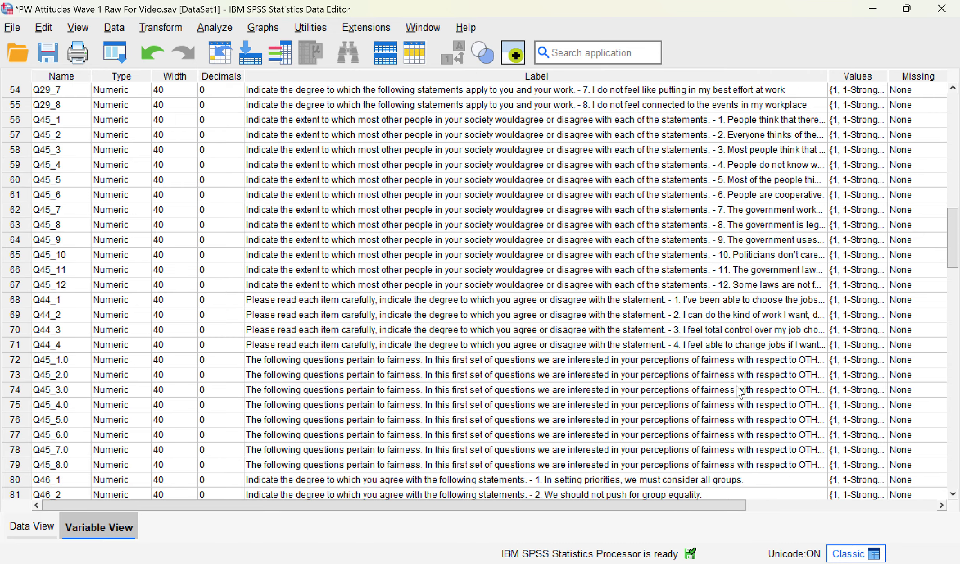
pyautogui.scroll(-3, 737, 390)
pyautogui.scroll(-2, 736, 386)
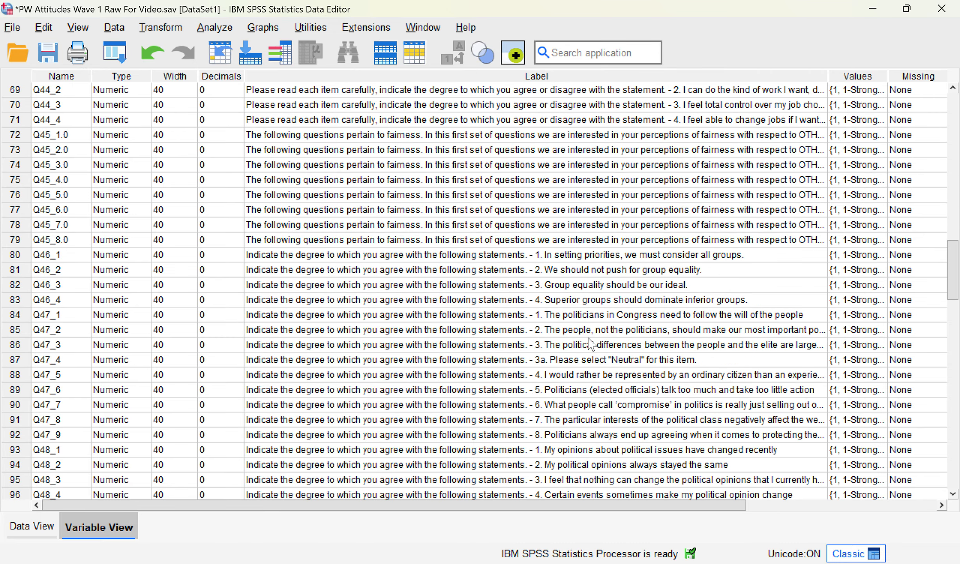
pyautogui.click(16, 360)
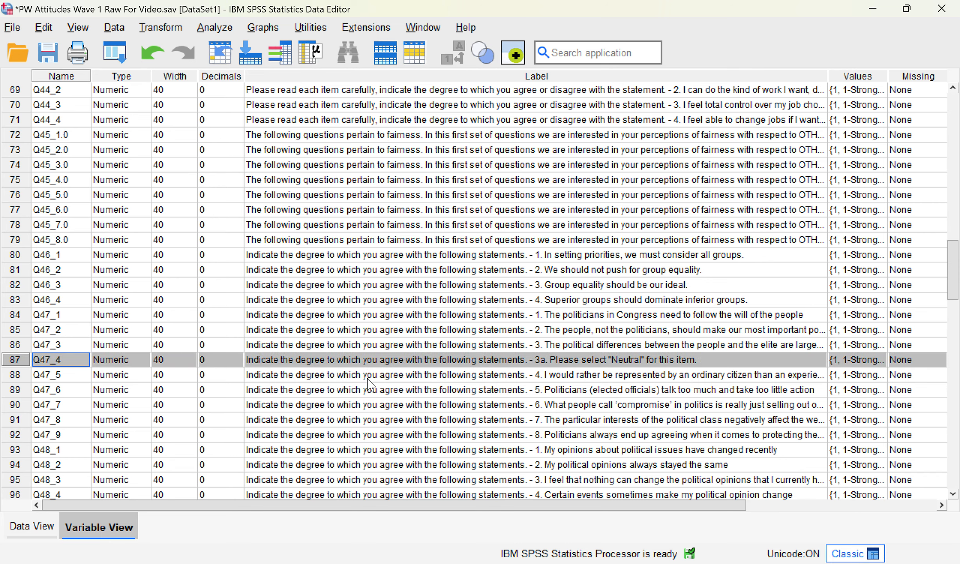
pyautogui.scroll(-2, 592, 399)
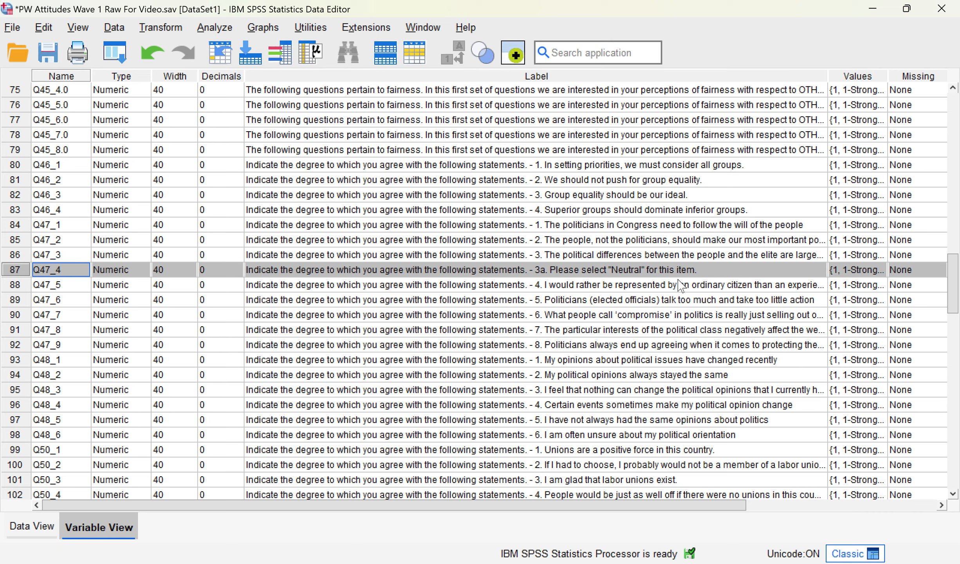
pyautogui.scroll(-1, 475, 349)
pyautogui.scroll(-5, 475, 349)
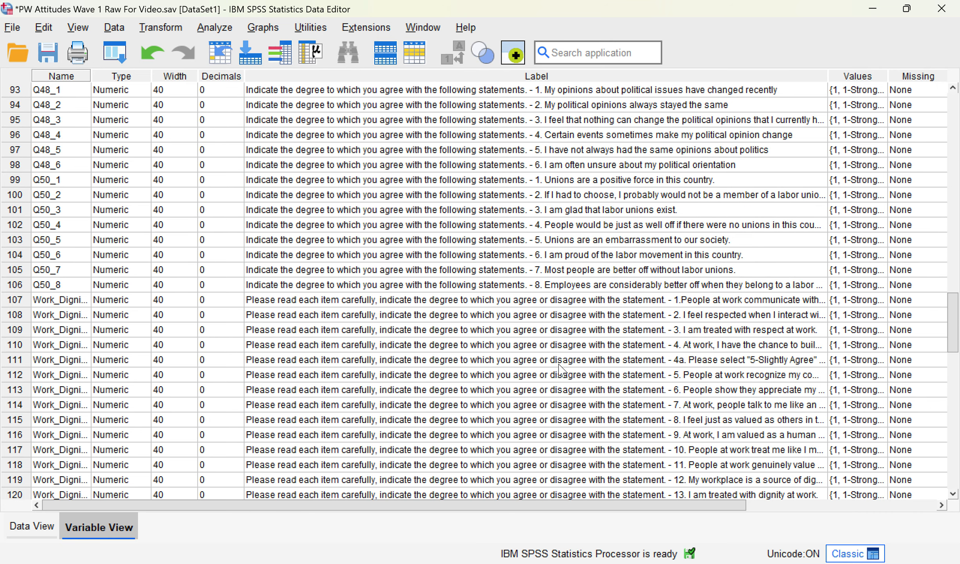
pyautogui.keyDown('ctrl'); pyautogui.click(15, 361); pyautogui.keyUp('ctrl')
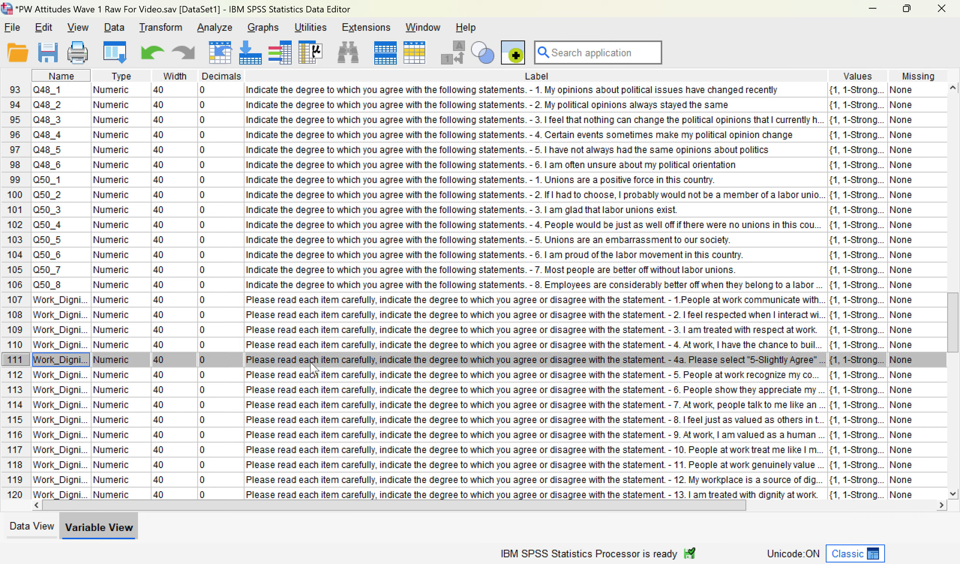
pyautogui.scroll(3, 398, 378)
pyautogui.scroll(-13, 397, 377)
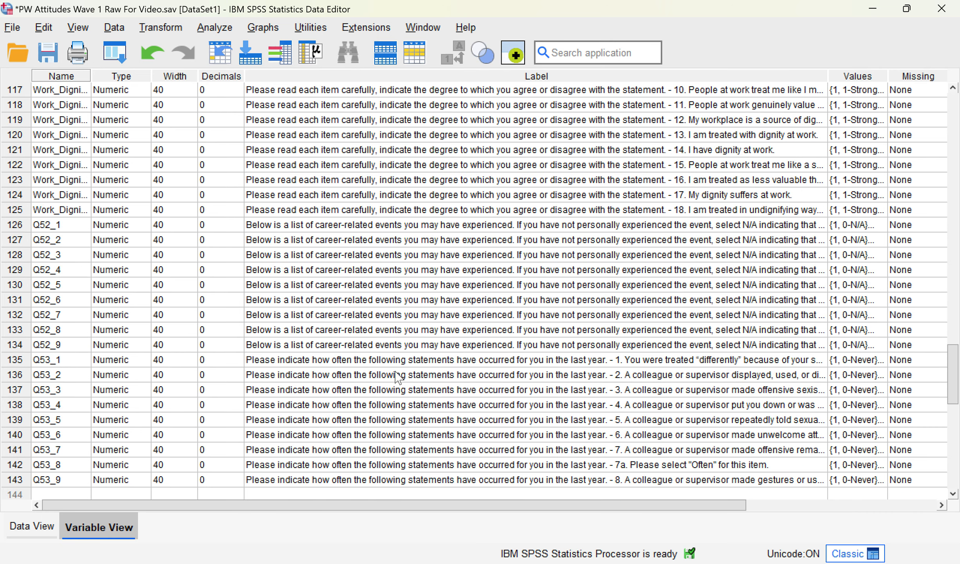
pyautogui.scroll(2, 397, 377)
pyautogui.keyDown('ctrl'); pyautogui.click(24, 465); pyautogui.keyUp('ctrl')
pyautogui.scroll(7, 15, 386)
pyautogui.scroll(-8, 15, 386)
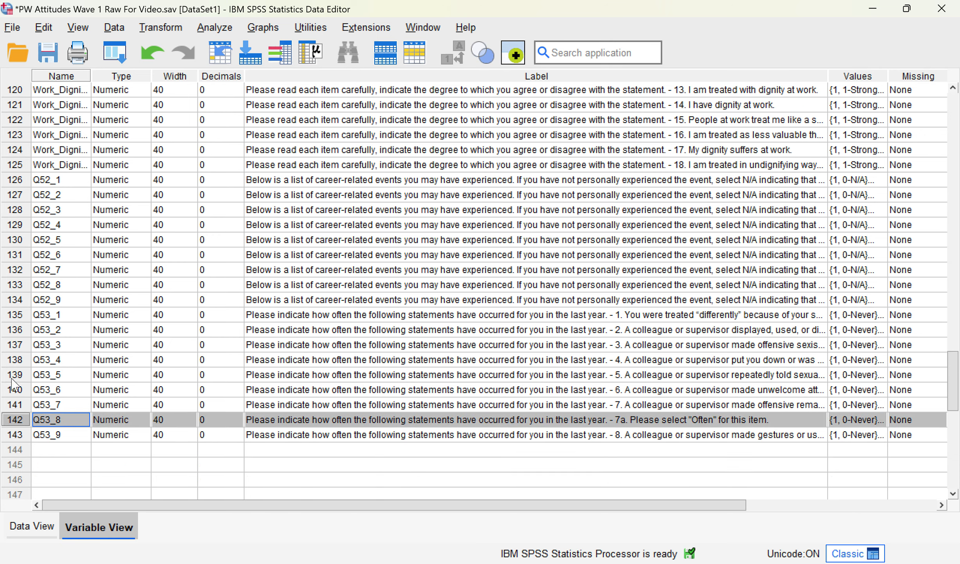
# Step: Move the three selected attention-check variables to the end of the variable list
pyautogui.moveTo(15, 426); pyautogui.dragTo(18, 449)
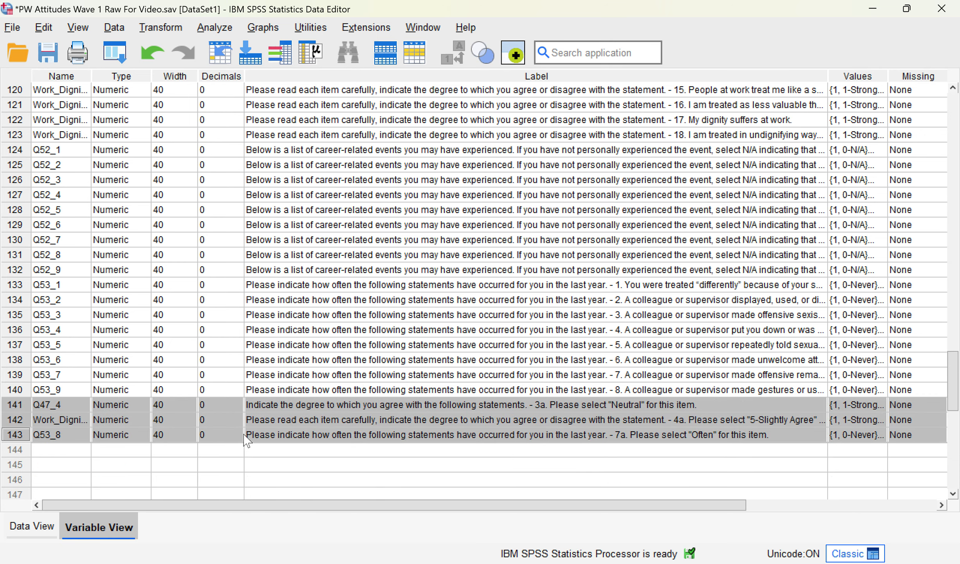
pyautogui.scroll(-1, 313, 450)
pyautogui.scroll(-1, 368, 460)
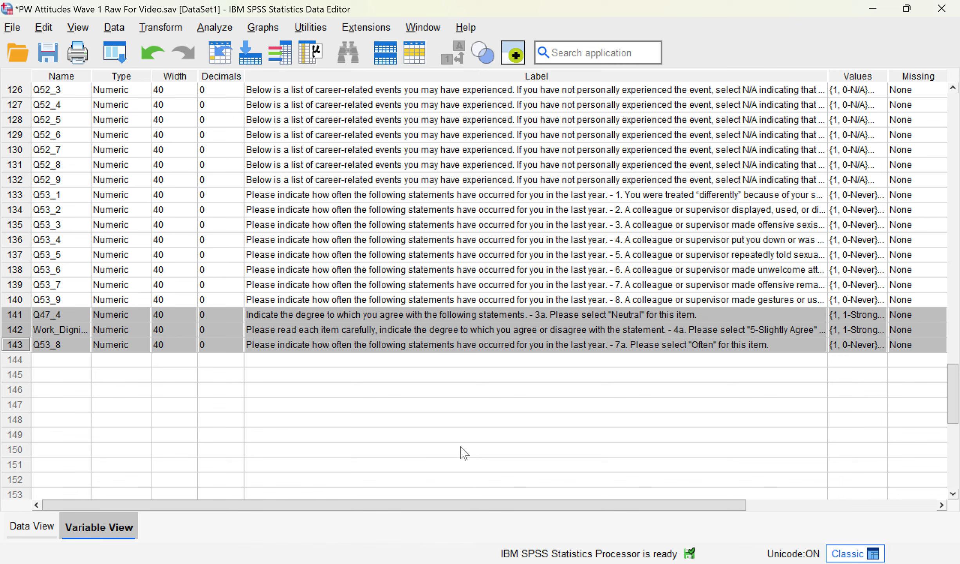
pyautogui.click(619, 314)
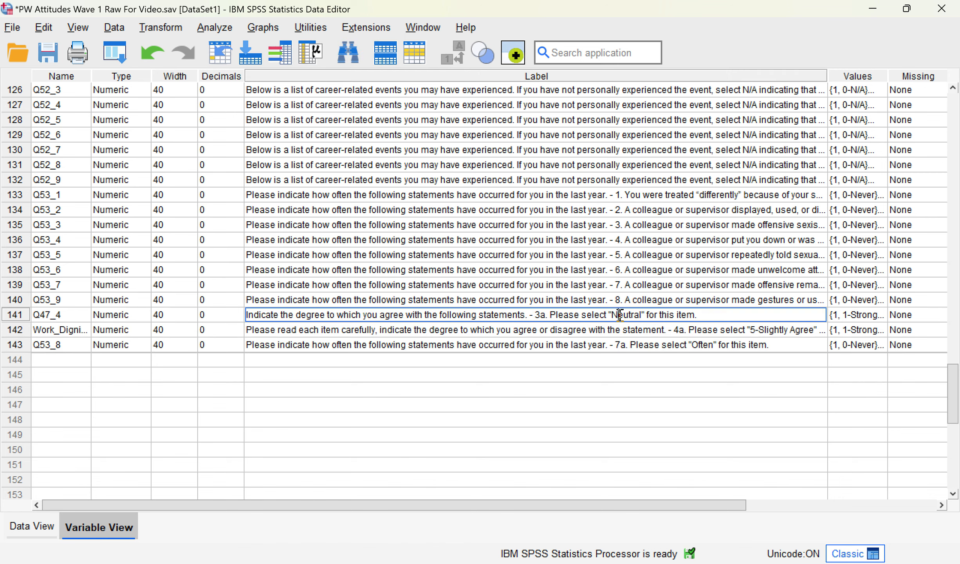
# Step: Check Q47_4's response value labels and close them unchanged
pyautogui.click(882, 318)
pyautogui.click(881, 318)
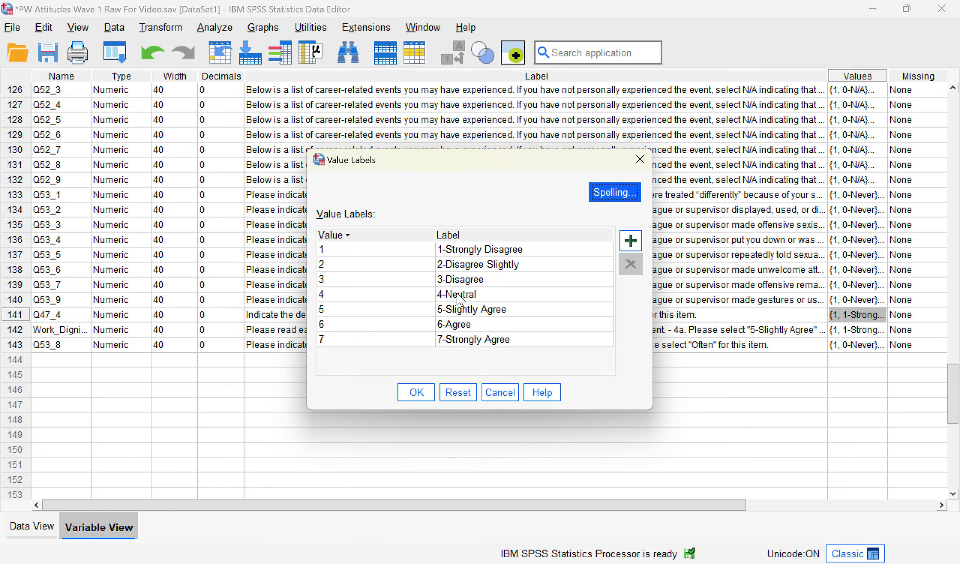
pyautogui.click(509, 391)
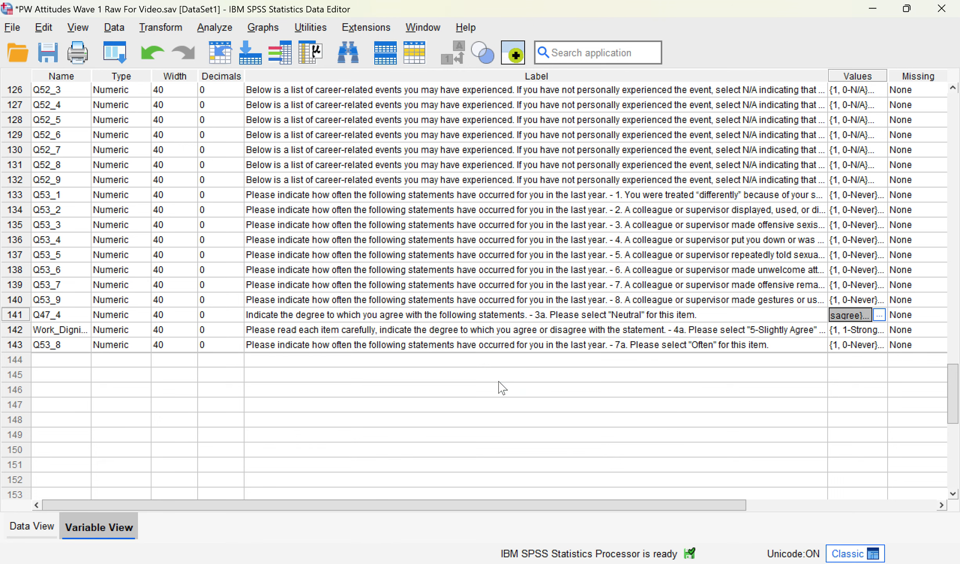
# Step: Rename the three attention-check items valid1, valid2 and valid3, then view their data
pyautogui.doubleClick(61, 314)
pyautogui.moveTo(61, 315); pyautogui.dragTo(10, 318)
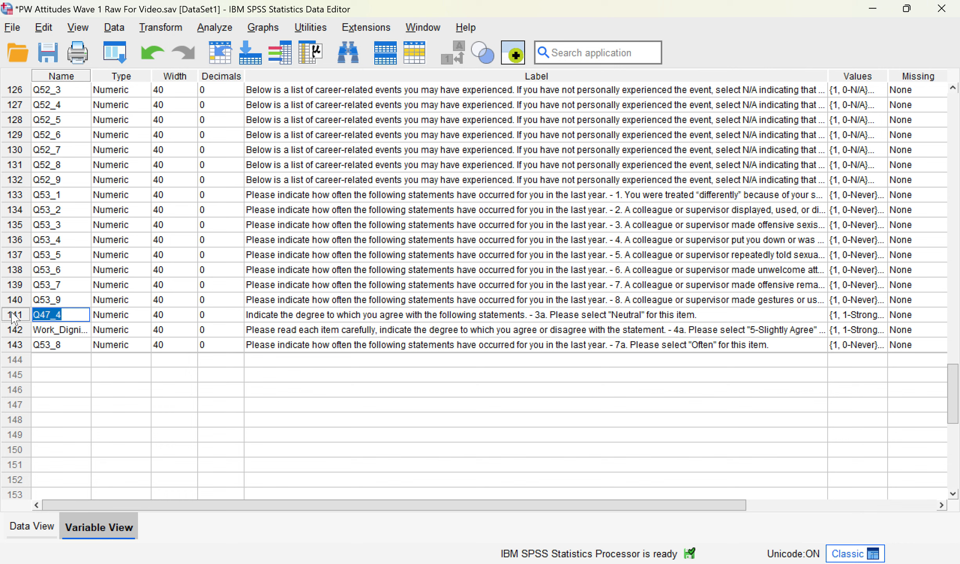
pyautogui.write('valid1')
pyautogui.press('Return')
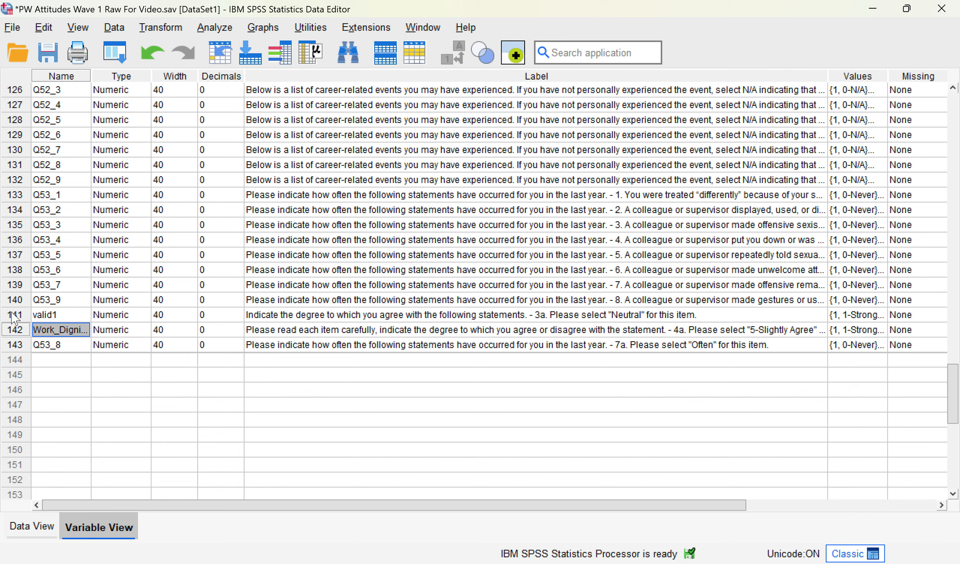
pyautogui.write('valid2')
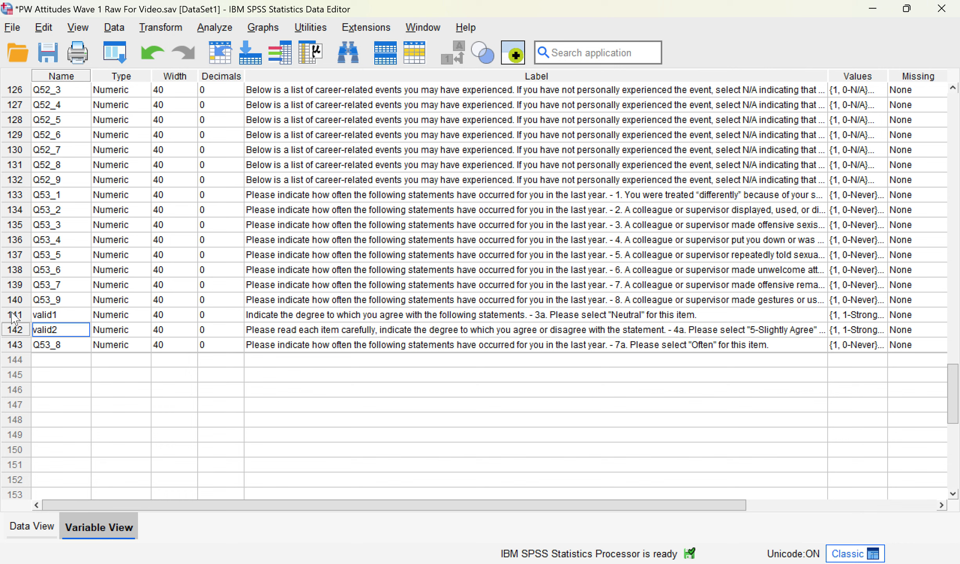
pyautogui.press('Return')
pyautogui.write('valid3')
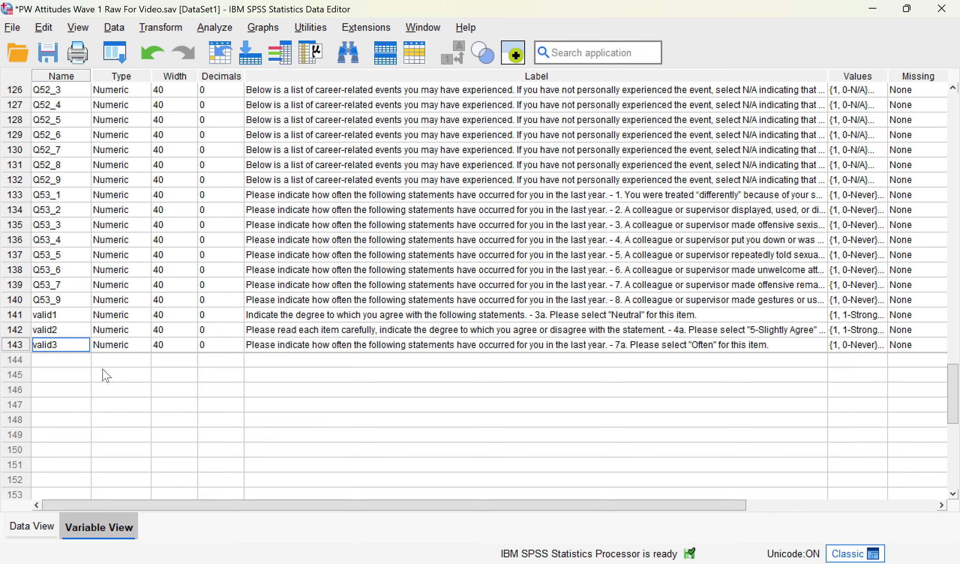
pyautogui.doubleClick(12, 318)
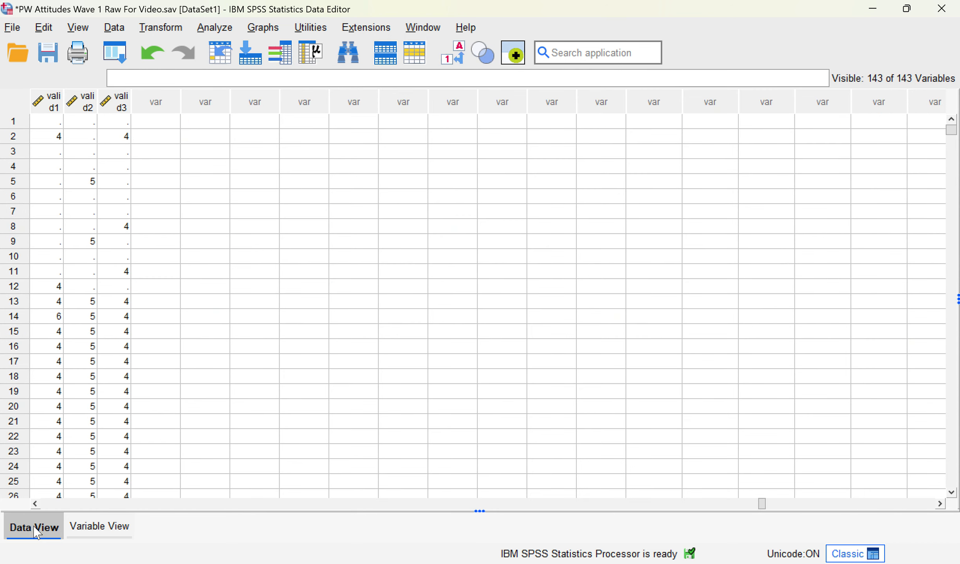
pyautogui.click(34, 504)
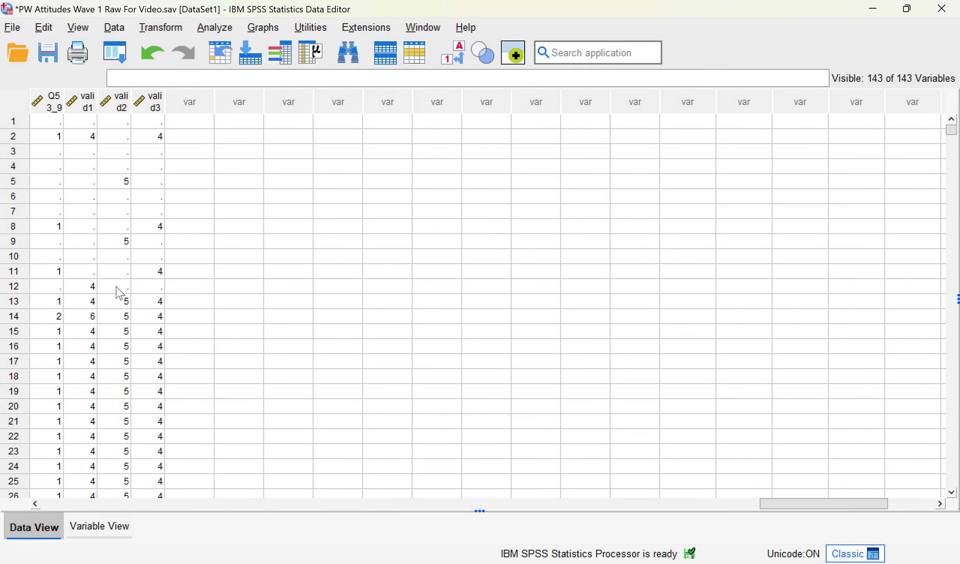
pyautogui.scroll(-4, 96, 332)
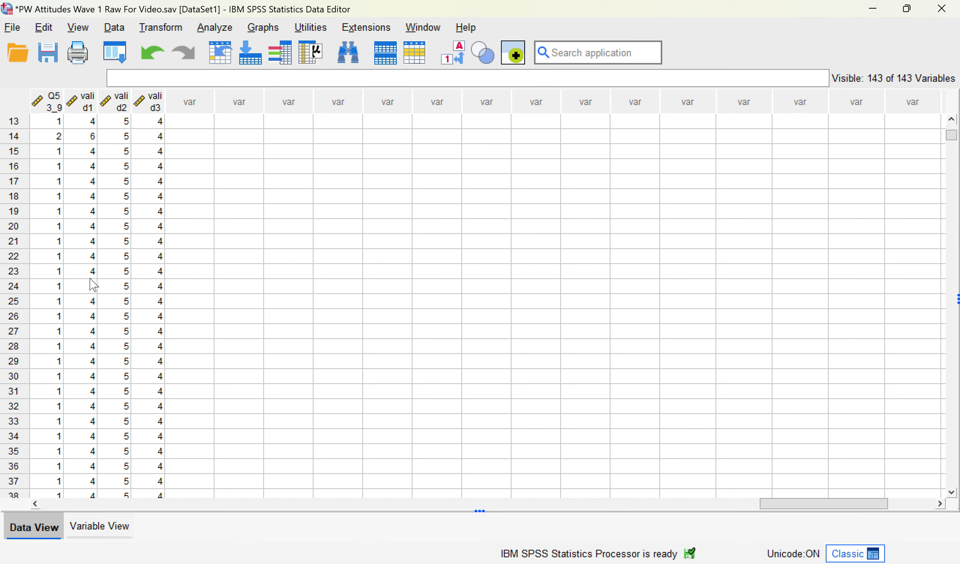
pyautogui.scroll(2, 125, 313)
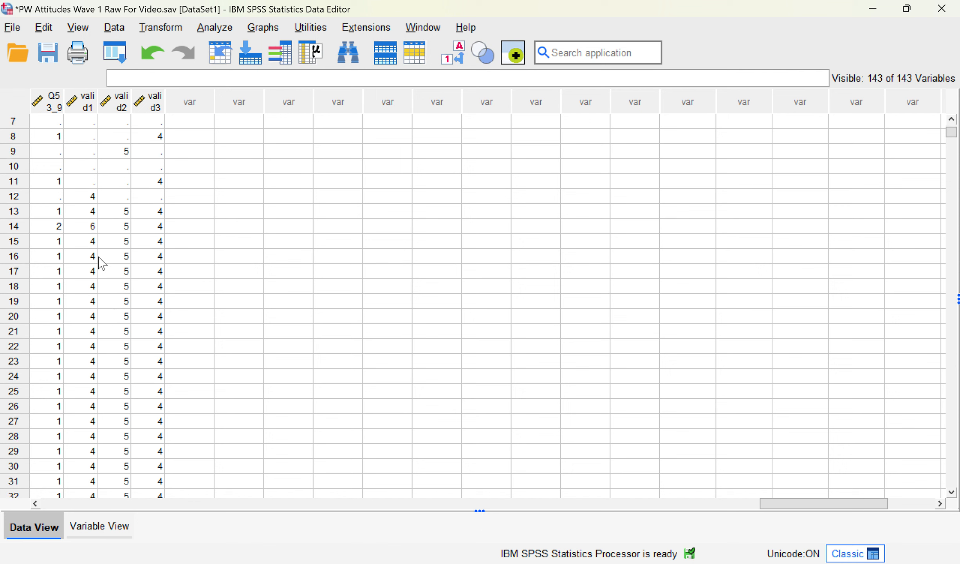
pyautogui.click(91, 229)
pyautogui.scroll(2, 137, 345)
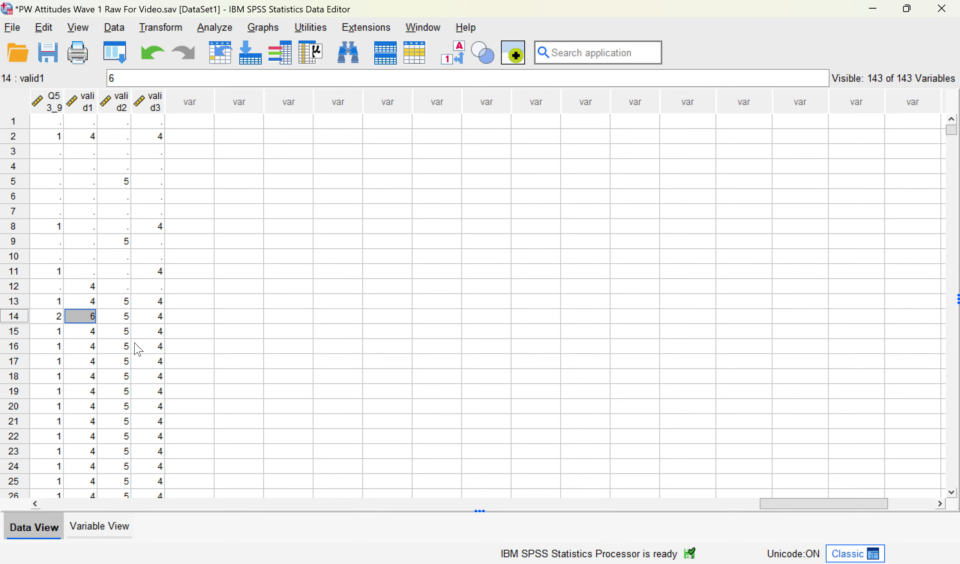
# Step: Choose valid1 and valid3 as the variables for Recode into Same Variables
pyautogui.click(168, 29)
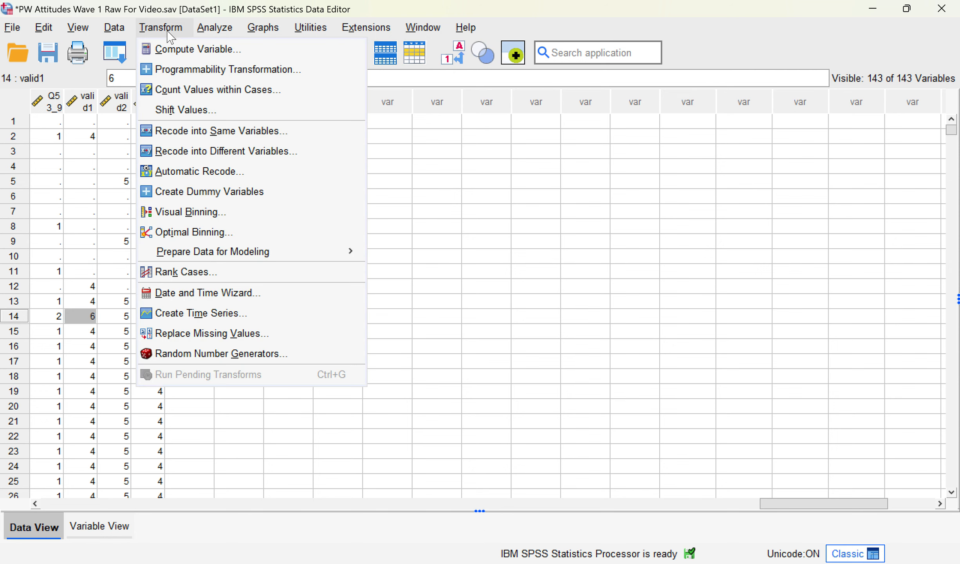
pyautogui.click(240, 131)
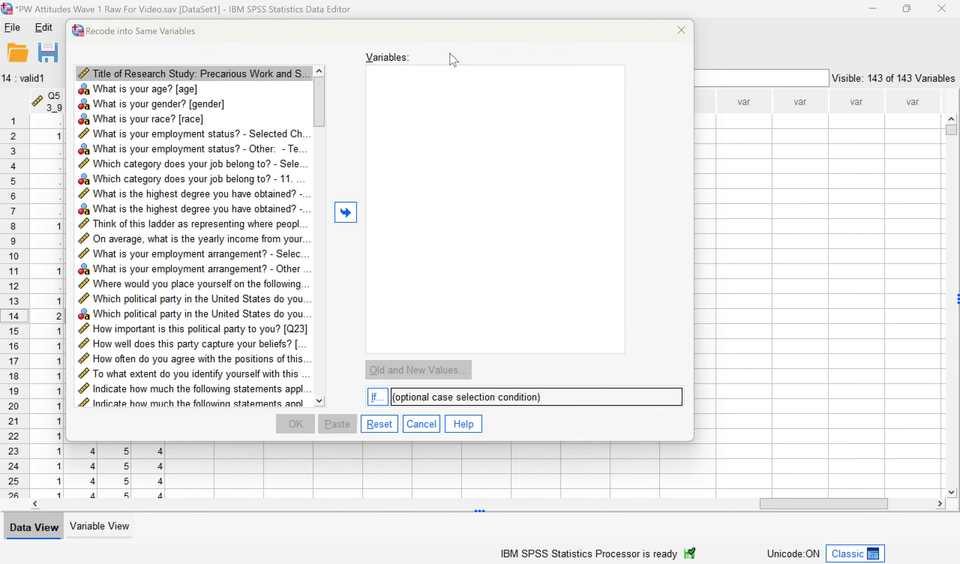
pyautogui.moveTo(319, 102); pyautogui.dragTo(300, 422)
pyautogui.rightClick(190, 354)
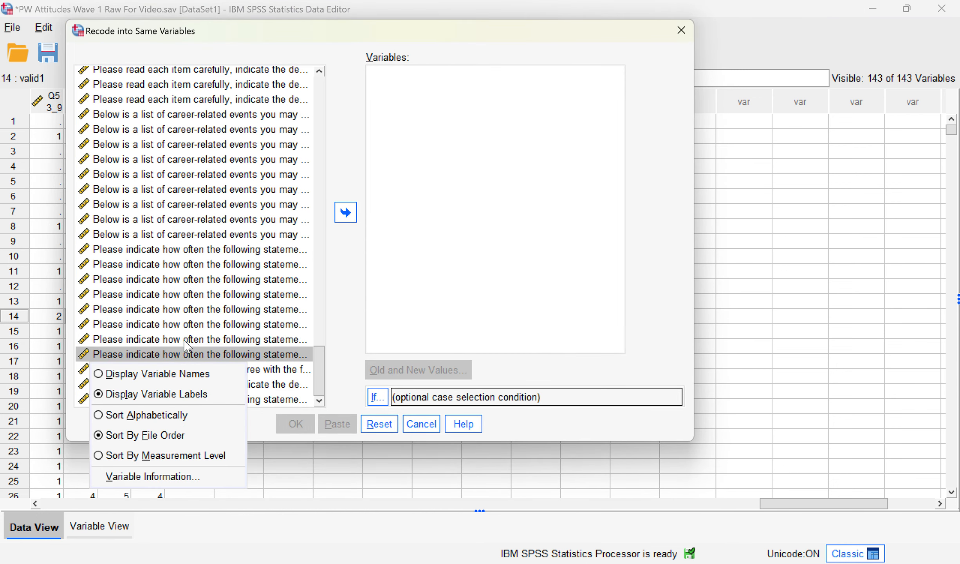
pyautogui.click(187, 376)
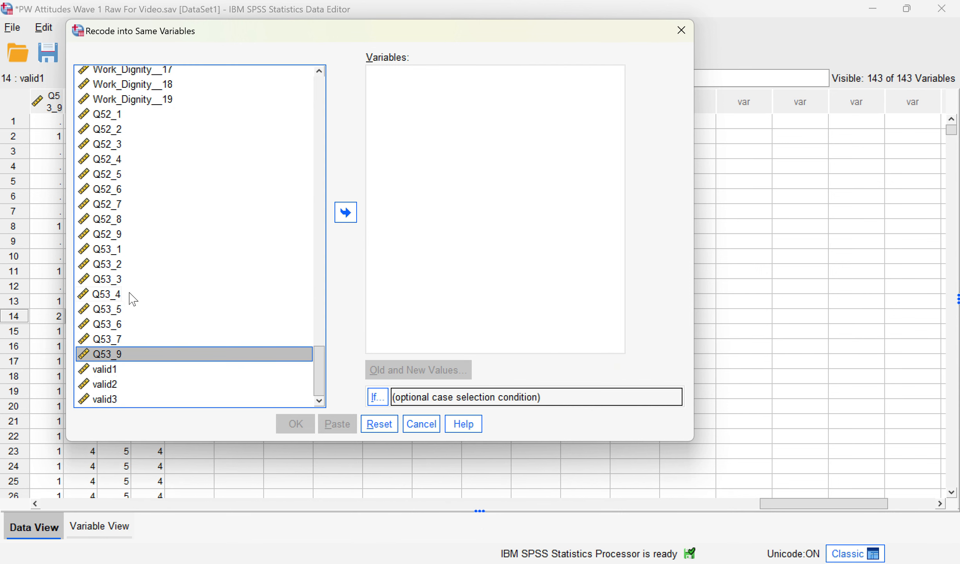
pyautogui.click(130, 371)
pyautogui.keyDown('ctrl'); pyautogui.click(124, 400); pyautogui.keyUp('ctrl')
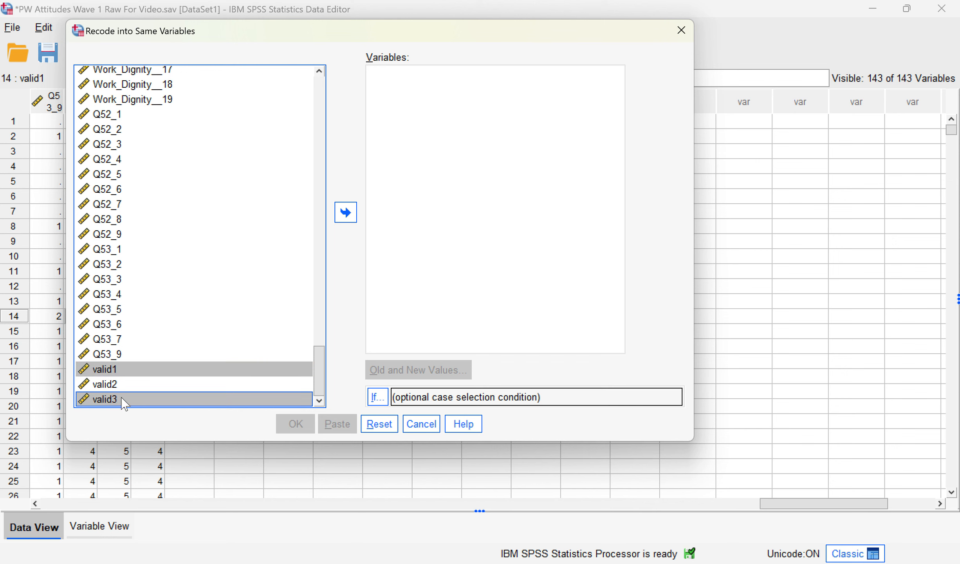
pyautogui.moveTo(203, 22); pyautogui.dragTo(469, 56)
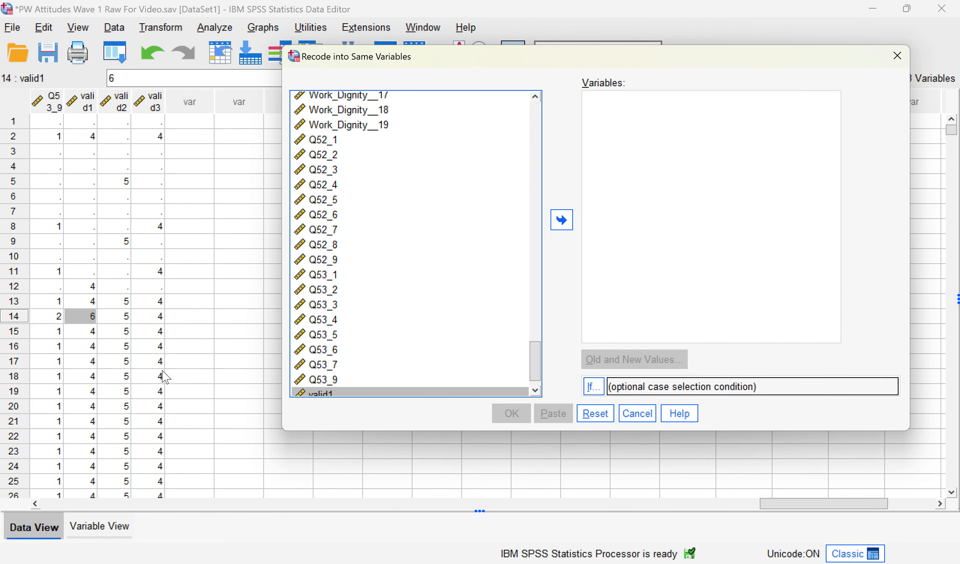
pyautogui.click(562, 230)
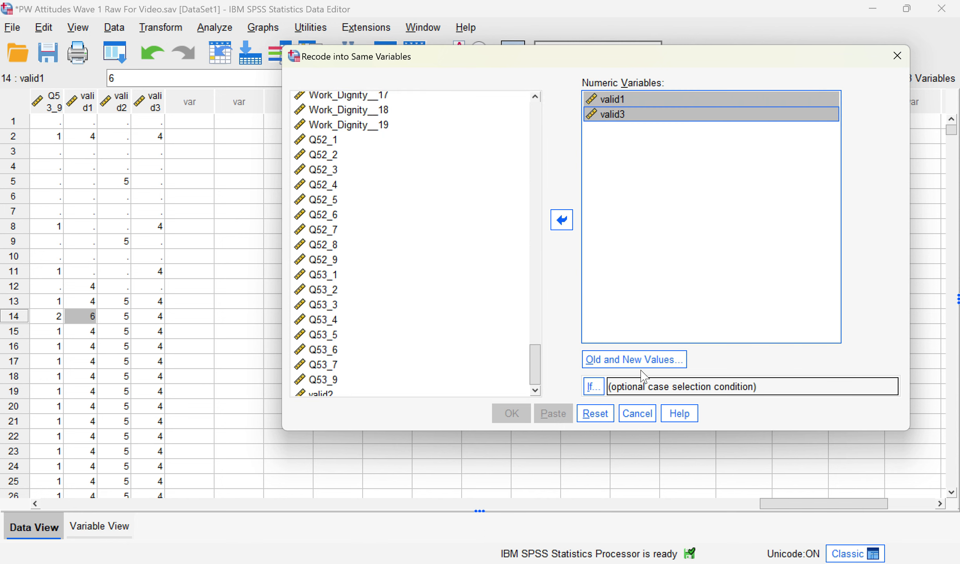
# Step: Add recode rules 4 → 1 and system- or user-missing → system-missing
pyautogui.click(634, 359)
pyautogui.click(259, 154)
pyautogui.write('4')
pyautogui.click(499, 128)
pyautogui.write('1')
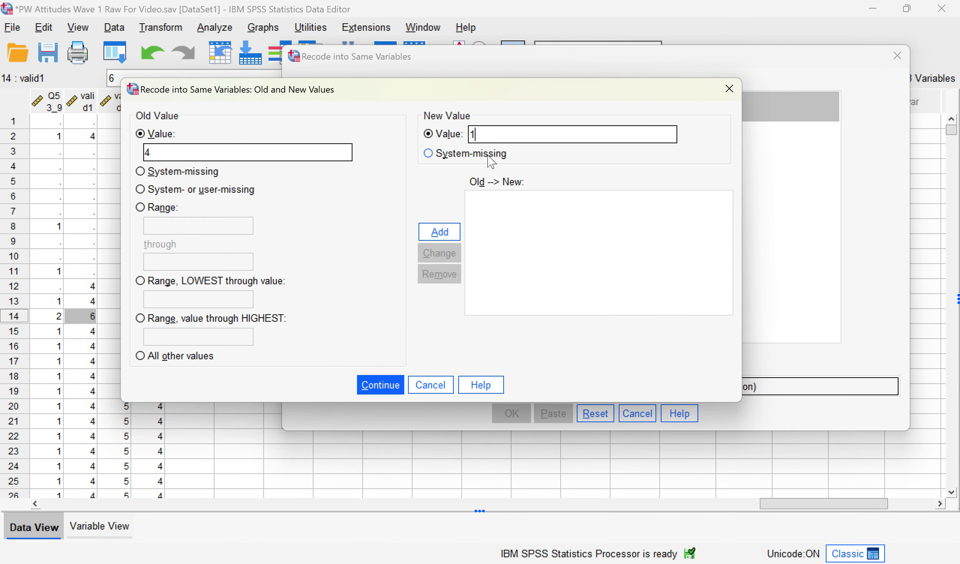
pyautogui.click(456, 235)
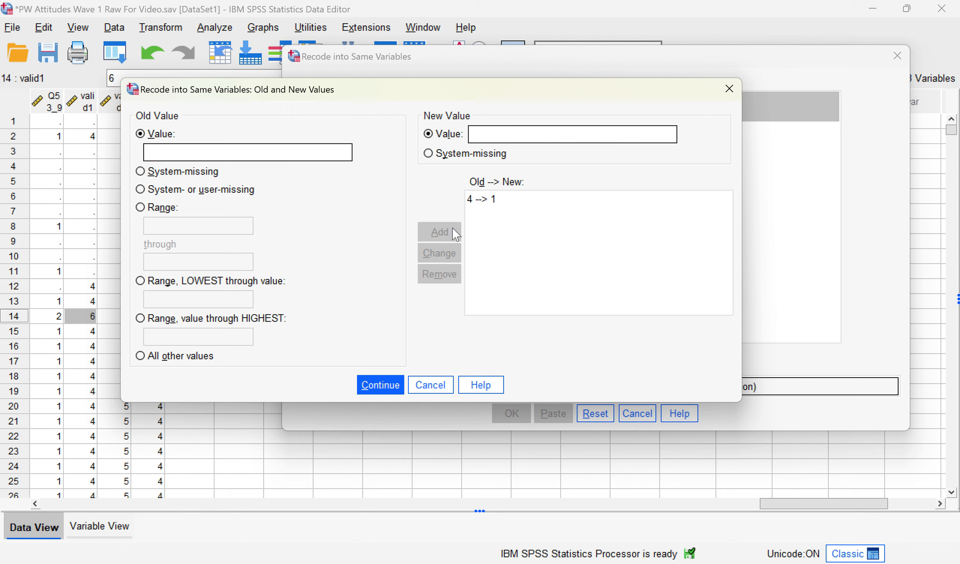
pyautogui.click(229, 191)
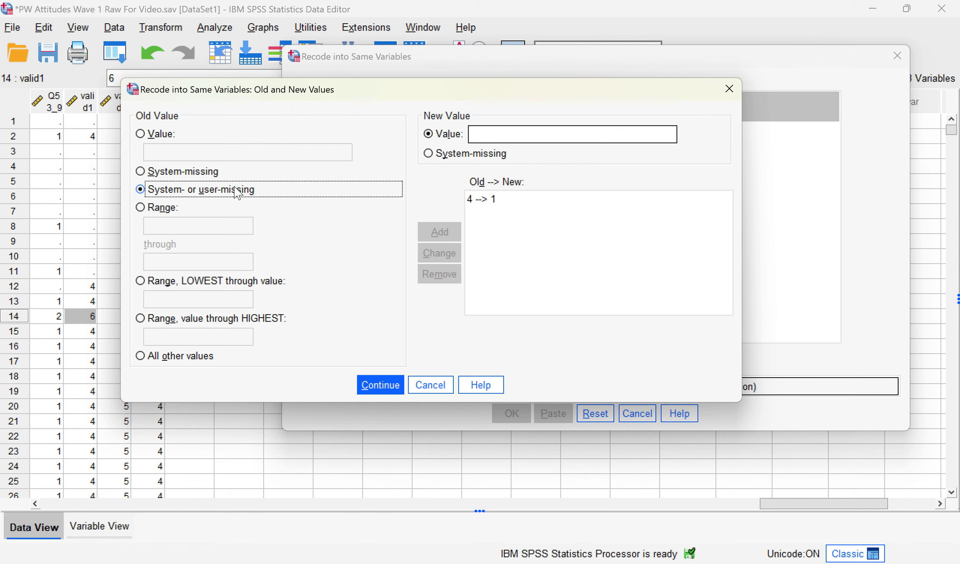
pyautogui.click(457, 156)
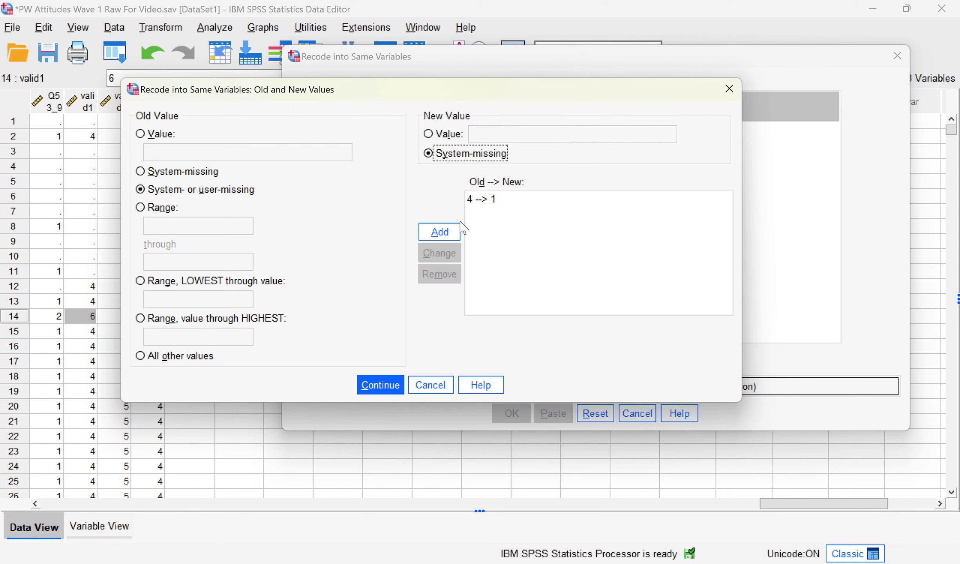
pyautogui.click(447, 232)
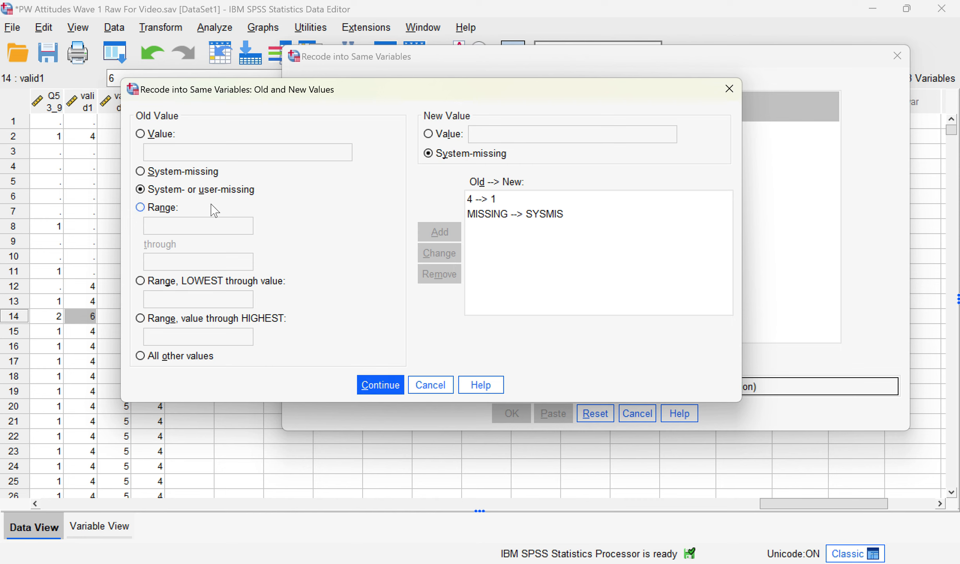
# Step: Map all other values to 0 and run the recode on valid1 and valid3
pyautogui.click(203, 356)
pyautogui.click(428, 133)
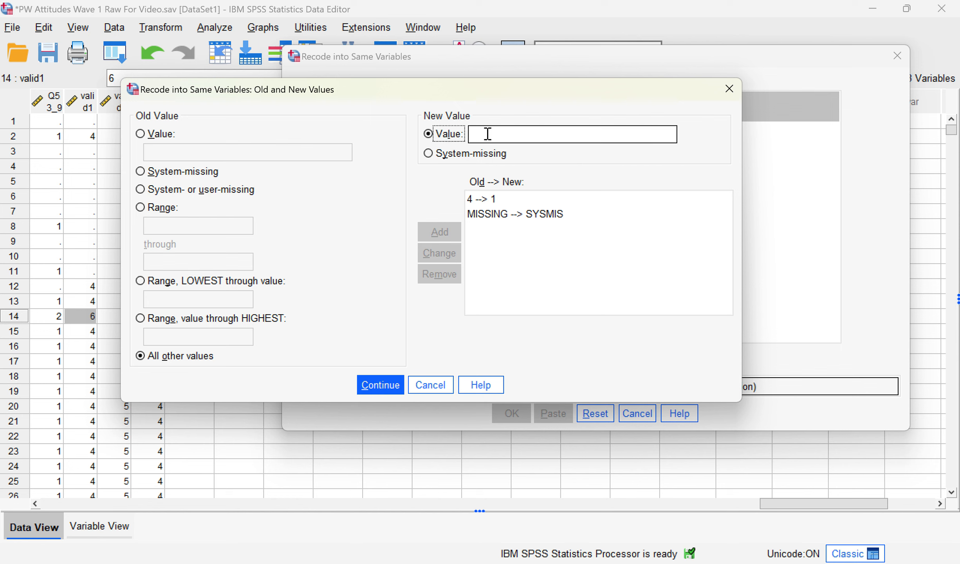
pyautogui.write('0')
pyautogui.click(450, 240)
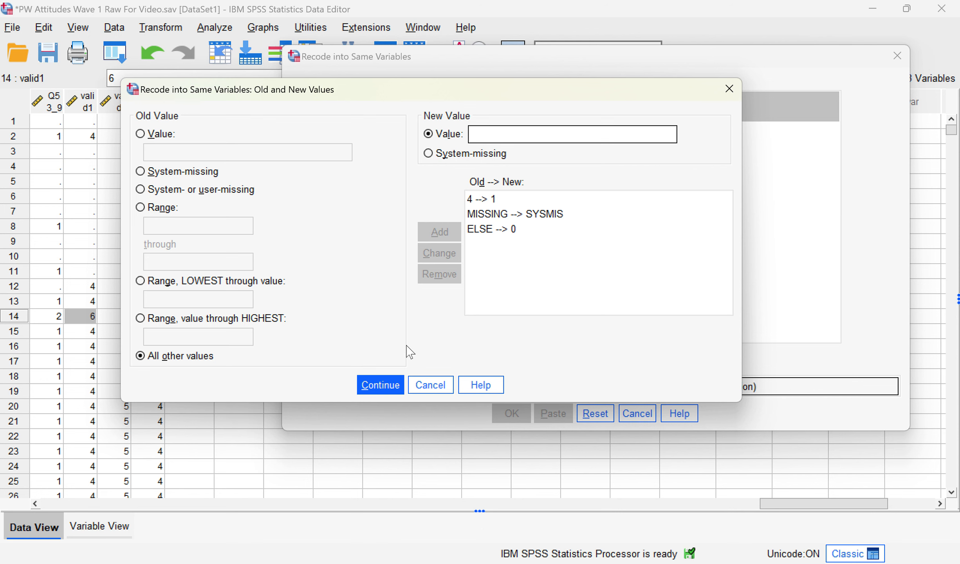
pyautogui.click(381, 386)
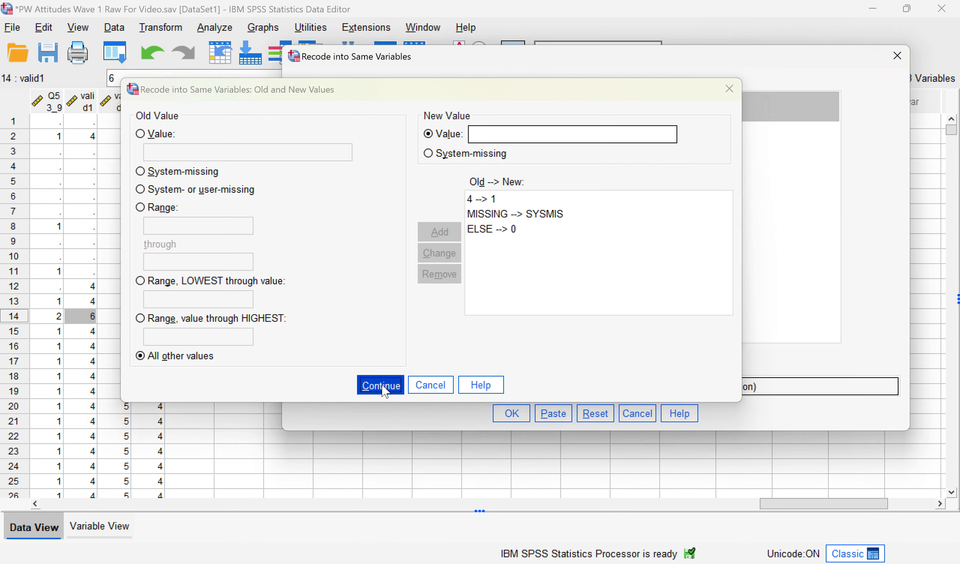
pyautogui.click(515, 420)
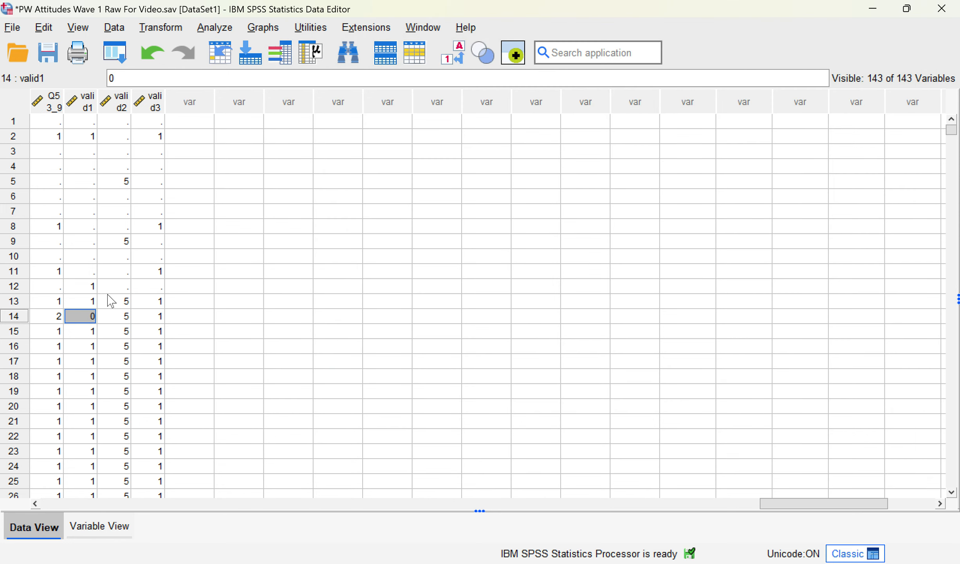
# Step: Check the recoded valid1 values in rows 12 to 15
pyautogui.moveTo(80, 285); pyautogui.dragTo(82, 318)
pyautogui.click(85, 329)
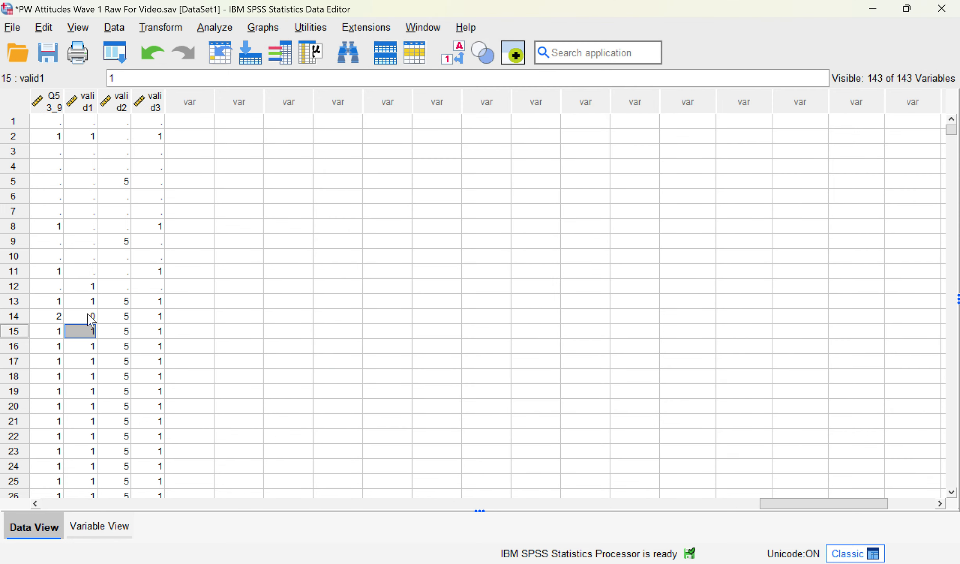
pyautogui.click(88, 317)
pyautogui.click(91, 332)
# Step: In Recode into Same Variables, replace valid1 and valid3 with valid2
pyautogui.click(175, 27)
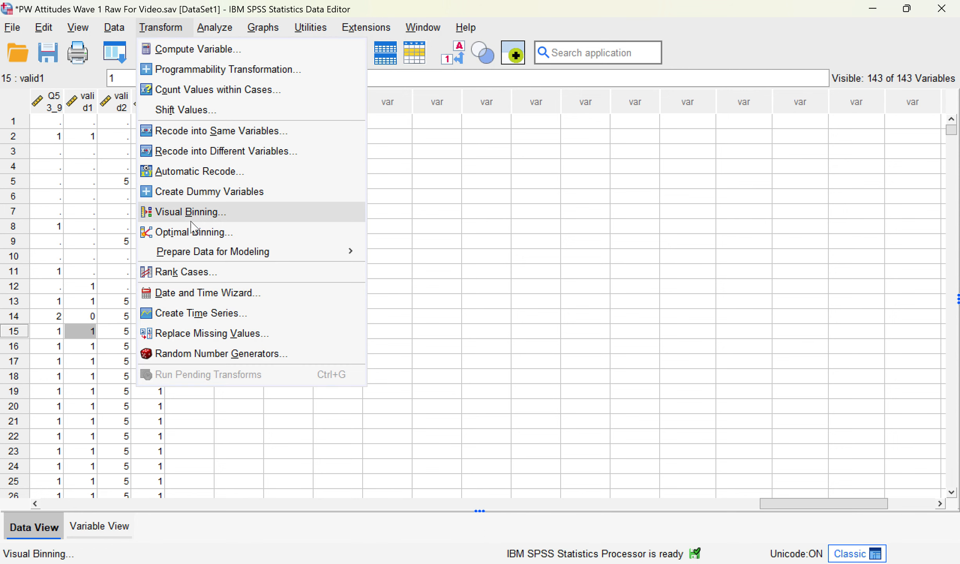
pyautogui.click(212, 131)
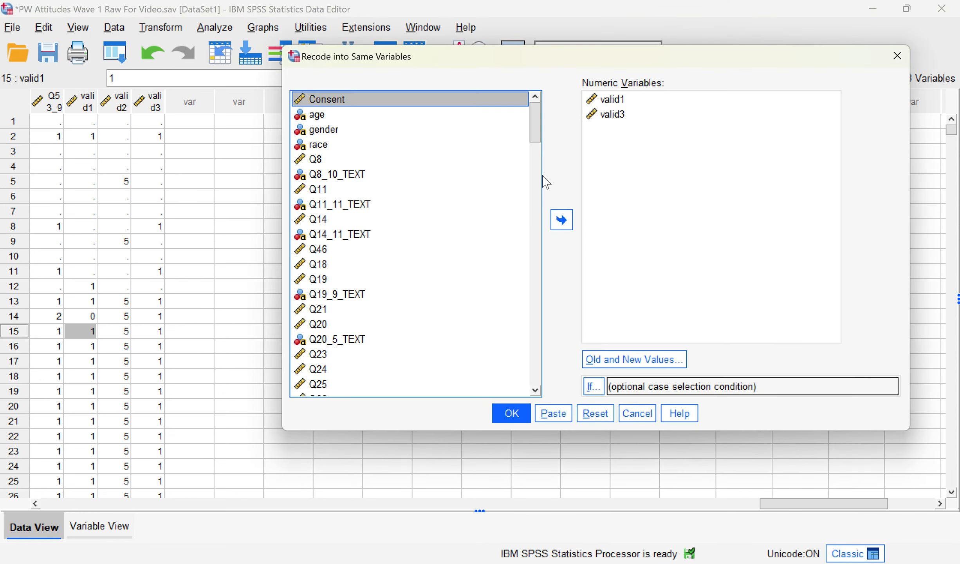
pyautogui.click(617, 114)
pyautogui.keyDown('shift'); pyautogui.click(622, 100); pyautogui.keyUp('shift')
pyautogui.click(561, 219)
pyautogui.click(339, 388)
pyautogui.click(339, 374)
pyautogui.click(561, 219)
# Step: Change the 4 → 1 rule to 5 → 1 and run the recode on valid2
pyautogui.click(613, 357)
pyautogui.click(481, 199)
pyautogui.doubleClick(288, 153)
pyautogui.write('5')
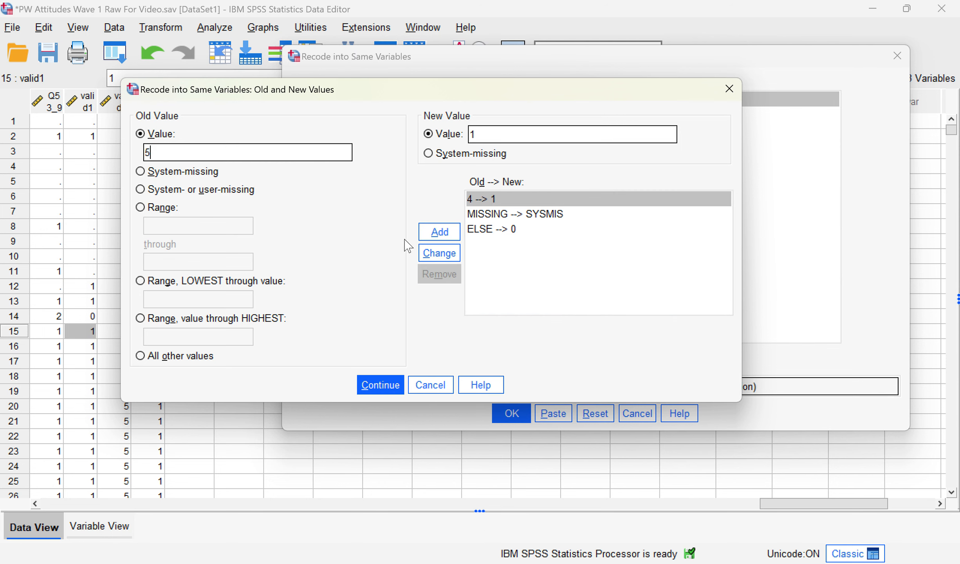
pyautogui.click(440, 253)
pyautogui.click(379, 385)
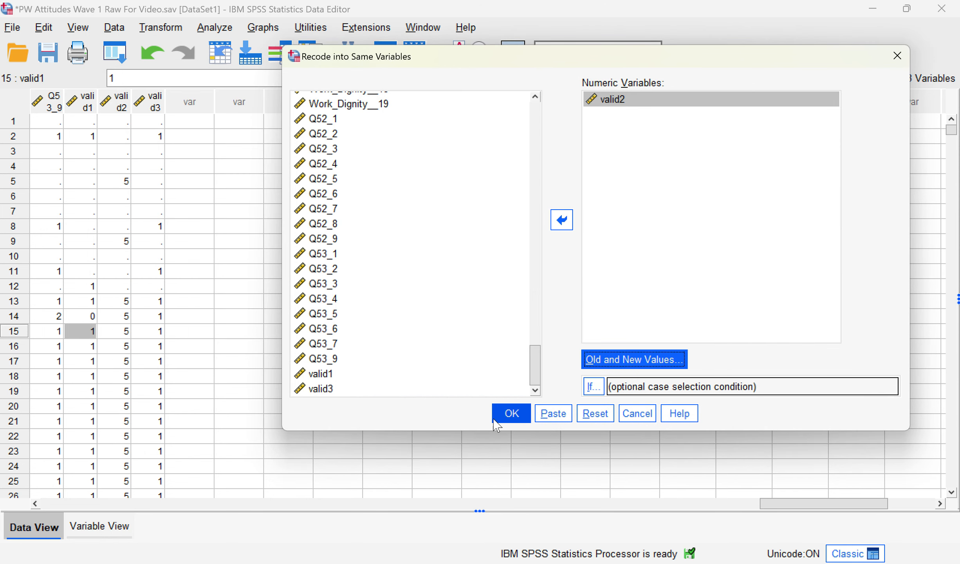
pyautogui.click(511, 414)
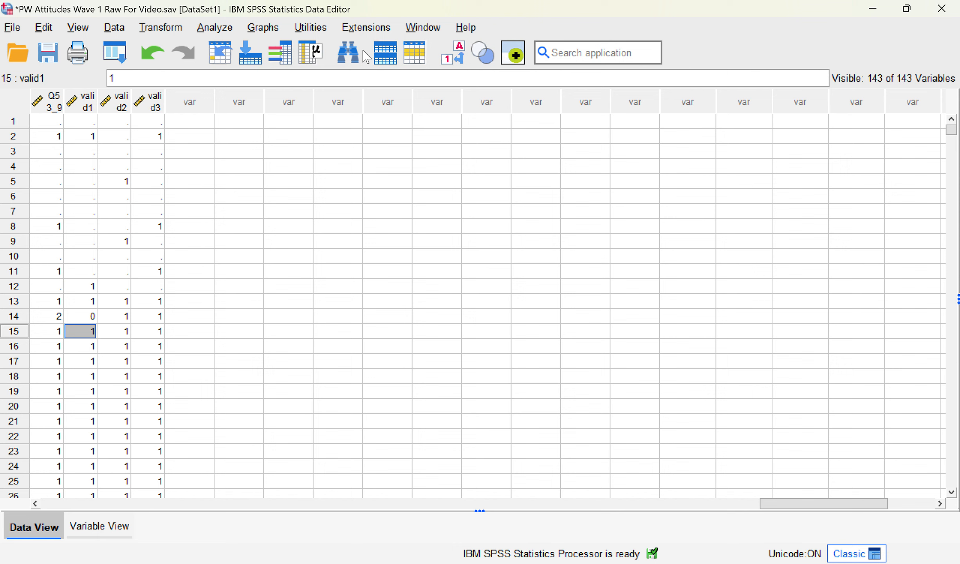
pyautogui.click(160, 27)
# Step: In Compute Variable, set the target validity with expression valid1 + valid2 + valid3
pyautogui.click(199, 47)
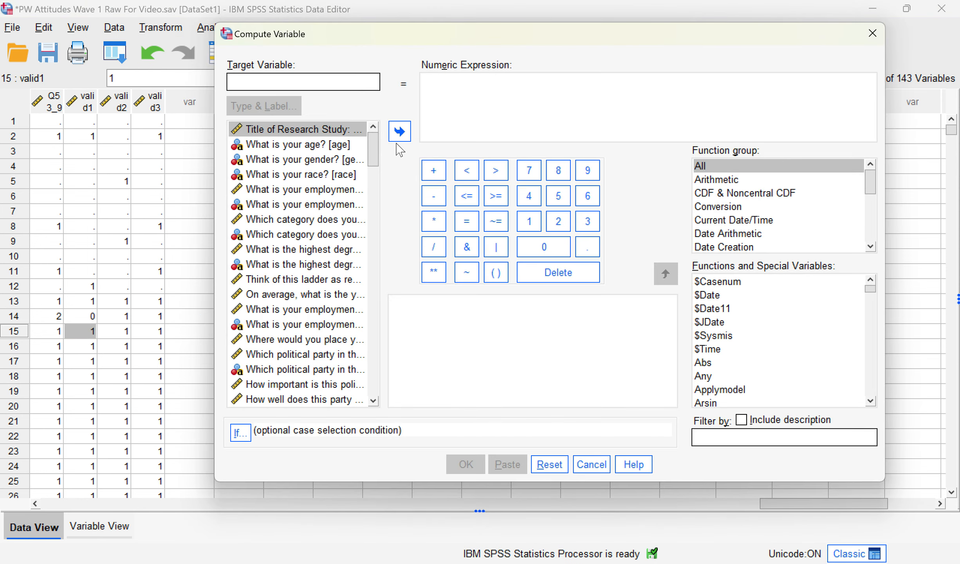
pyautogui.write('validity')
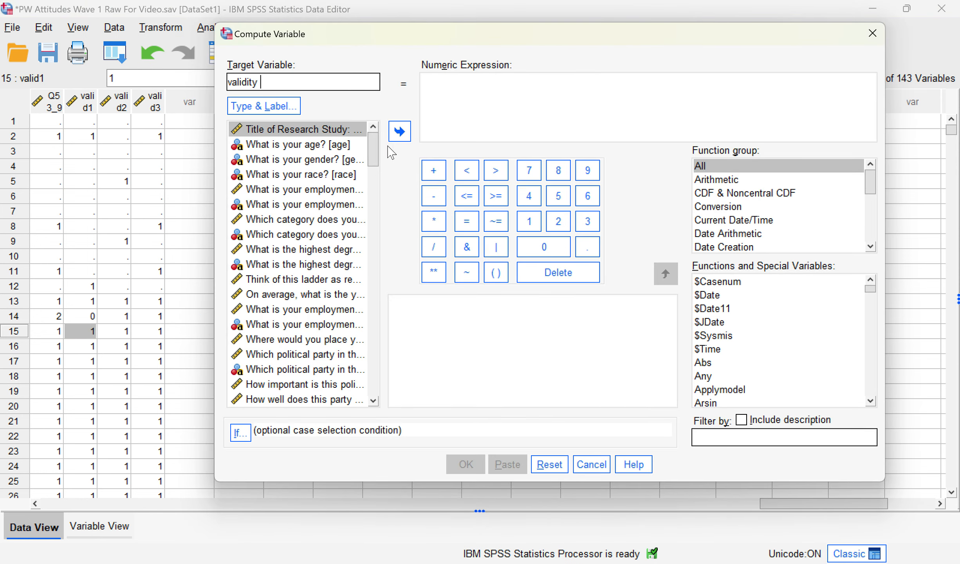
pyautogui.moveTo(374, 152); pyautogui.dragTo(381, 401)
pyautogui.rightClick(337, 375)
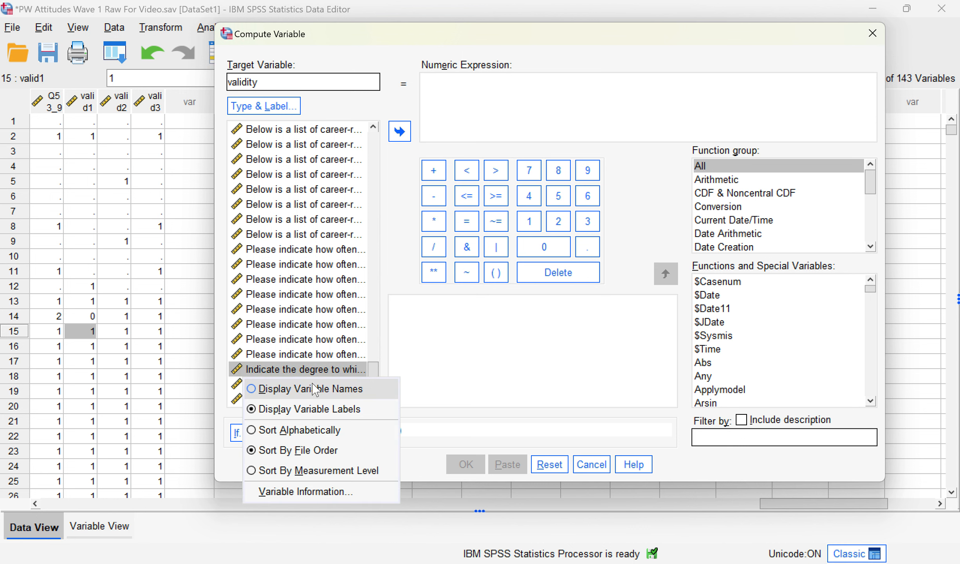
pyautogui.click(306, 386)
pyautogui.doubleClick(288, 370)
pyautogui.click(434, 171)
pyautogui.doubleClick(279, 385)
pyautogui.click(429, 192)
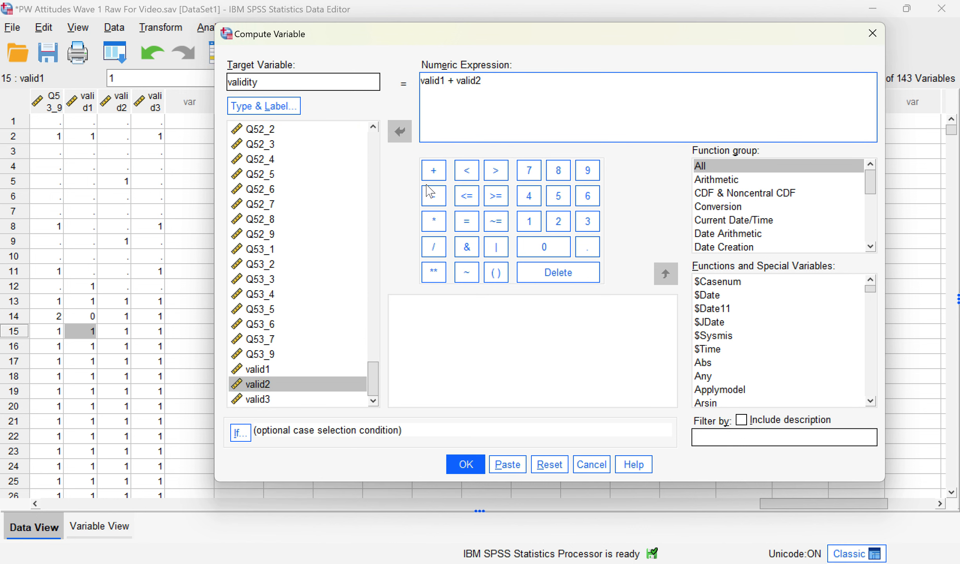
pyautogui.doubleClick(270, 399)
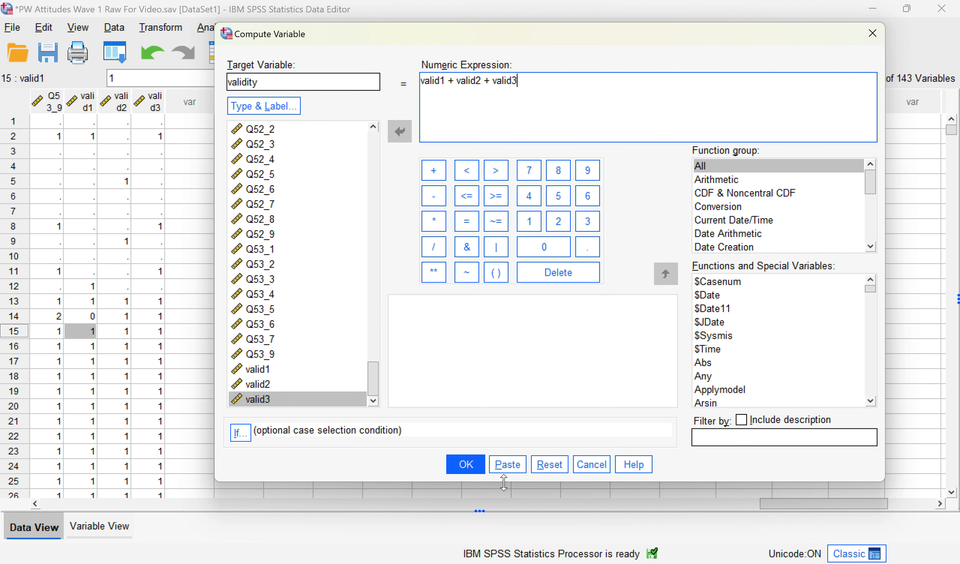
# Step: Remove the stray space from the name 'validity' and create the variable
pyautogui.click(467, 470)
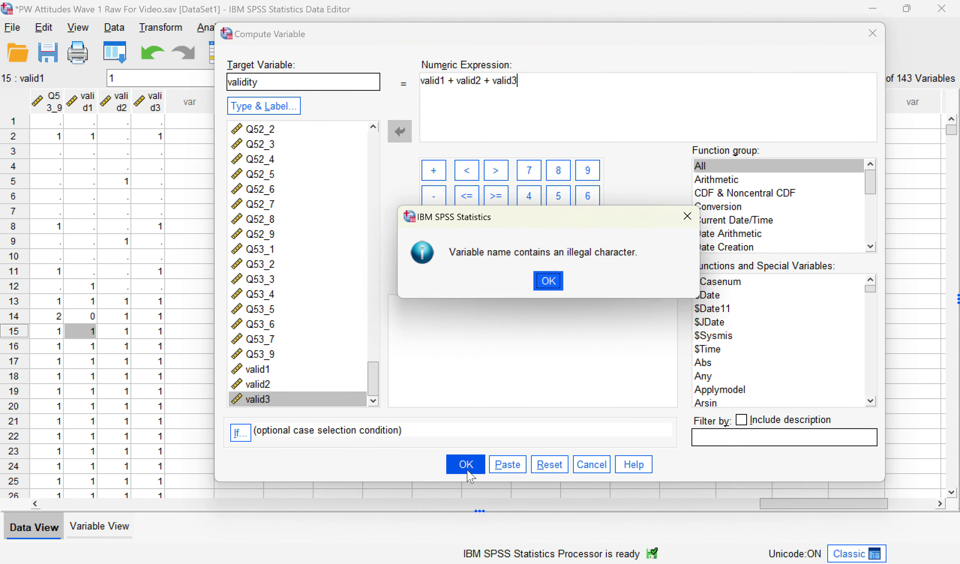
pyautogui.click(553, 281)
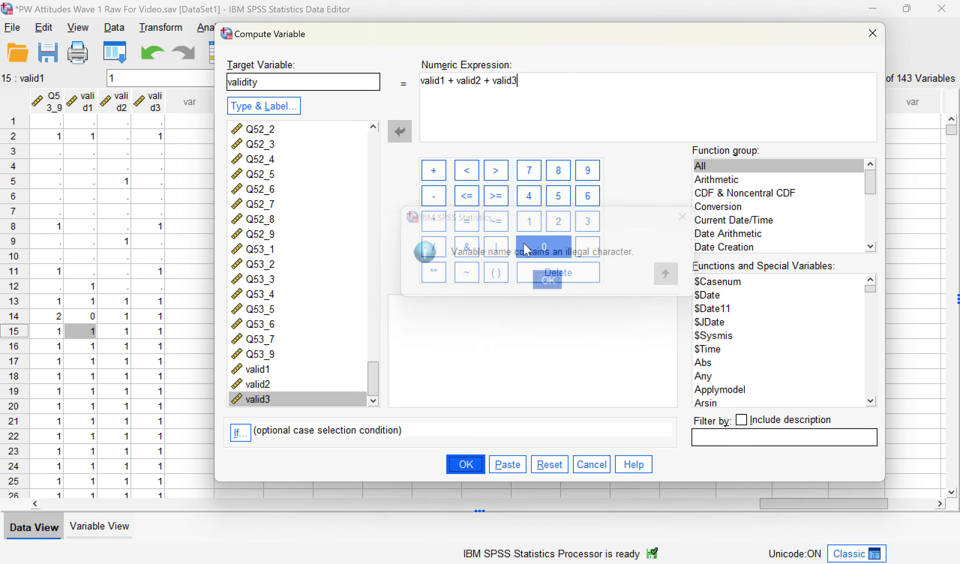
pyautogui.press('Right')
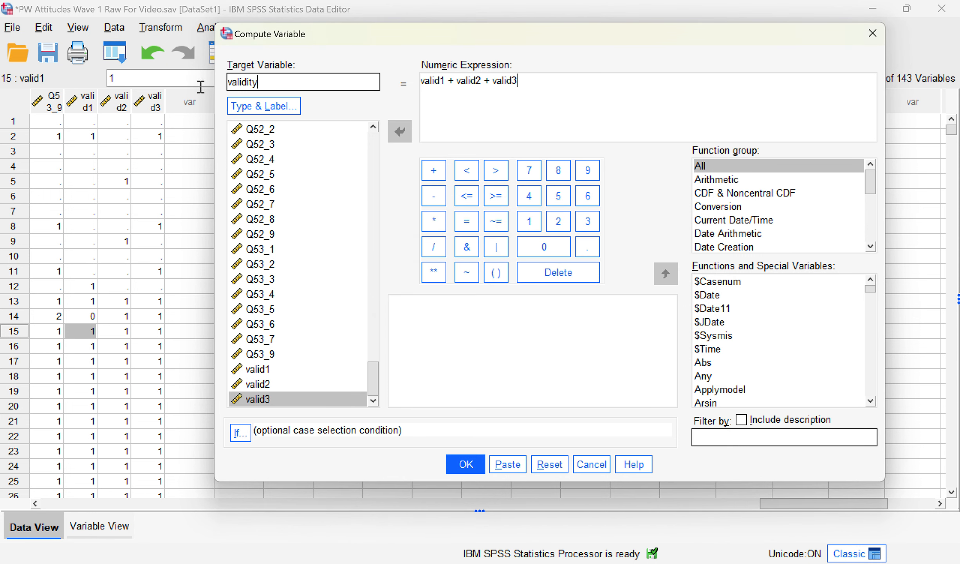
pyautogui.click(454, 465)
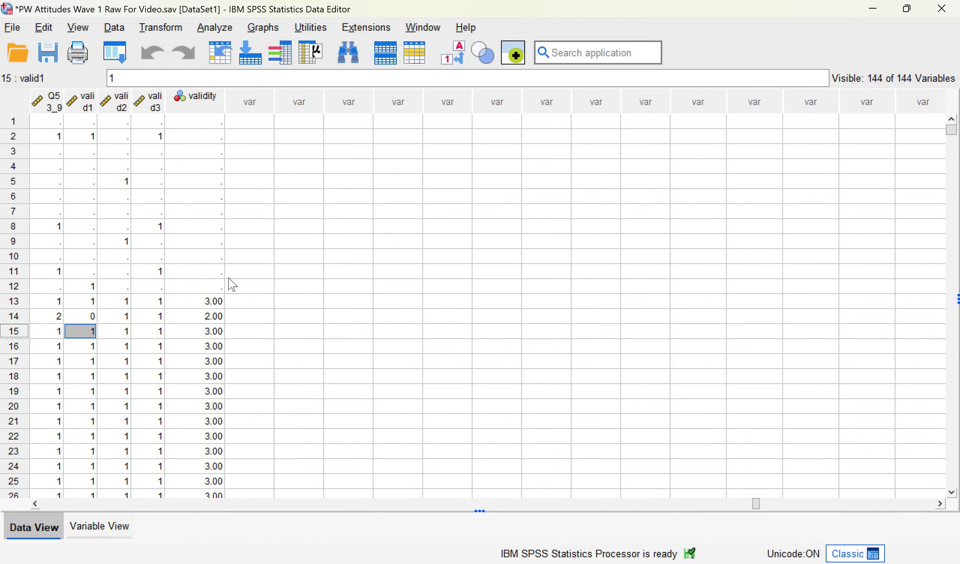
pyautogui.scroll(-5, 257, 213)
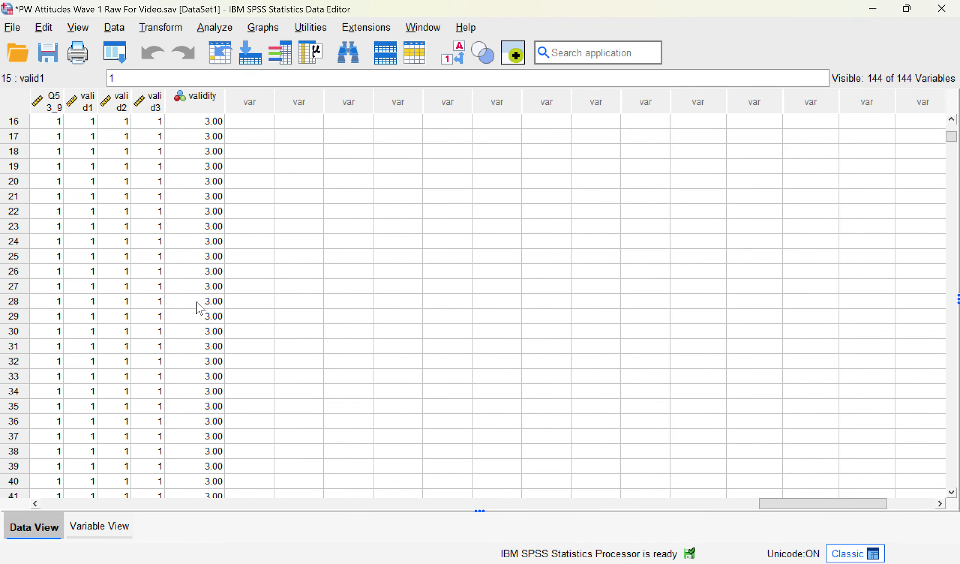
pyautogui.moveTo(206, 318); pyautogui.dragTo(206, 247)
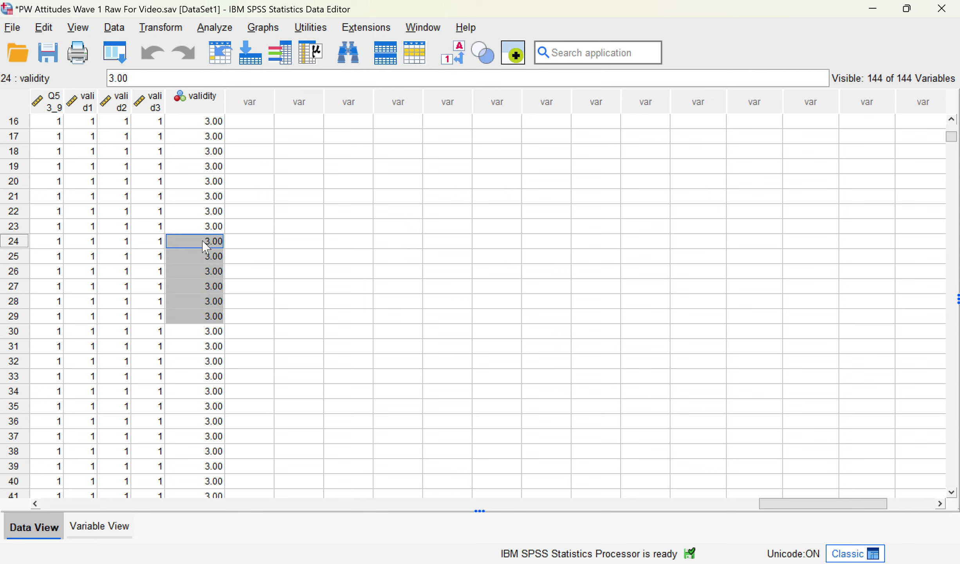
pyautogui.click(209, 215)
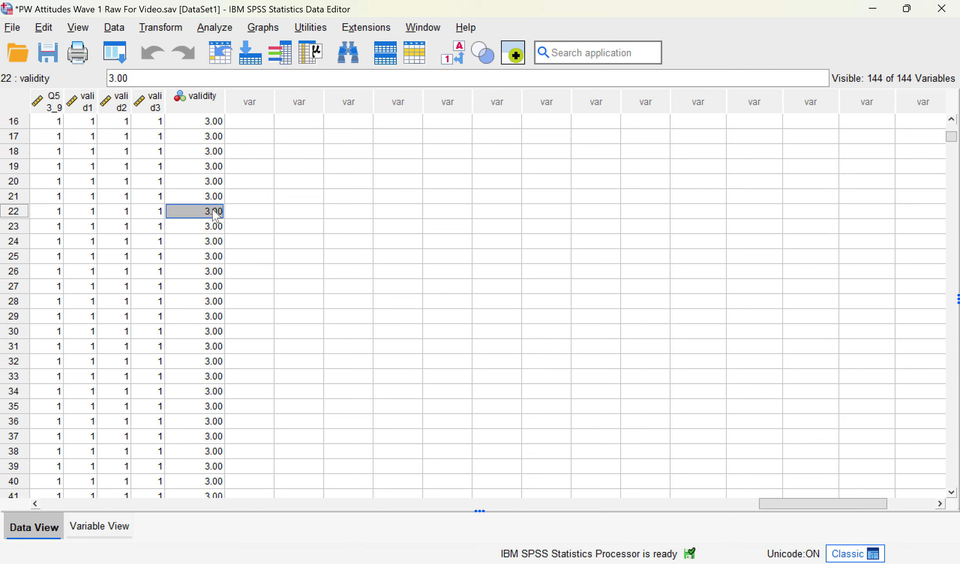
pyautogui.scroll(4, 214, 332)
pyautogui.scroll(-11, 214, 332)
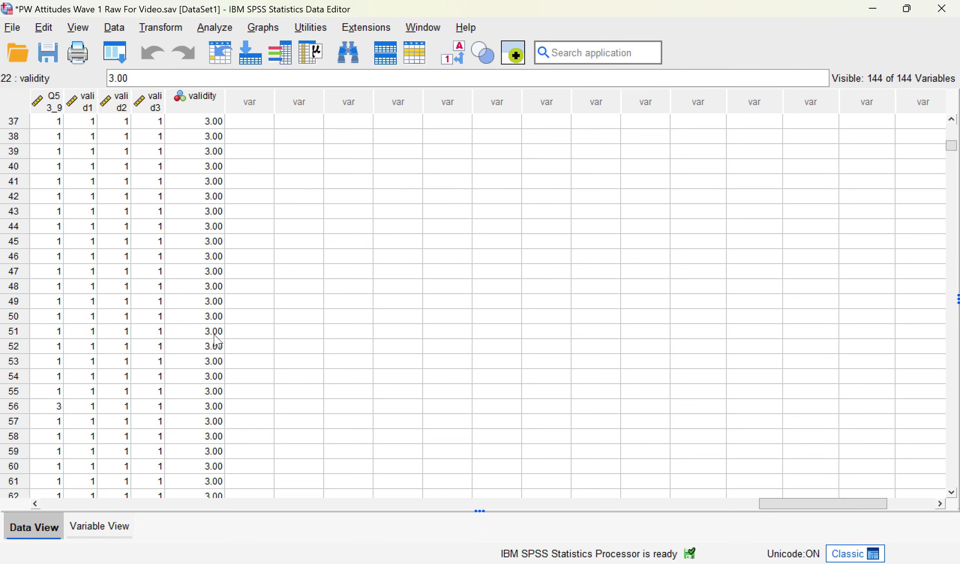
pyautogui.scroll(-13, 214, 335)
pyautogui.scroll(15, 211, 336)
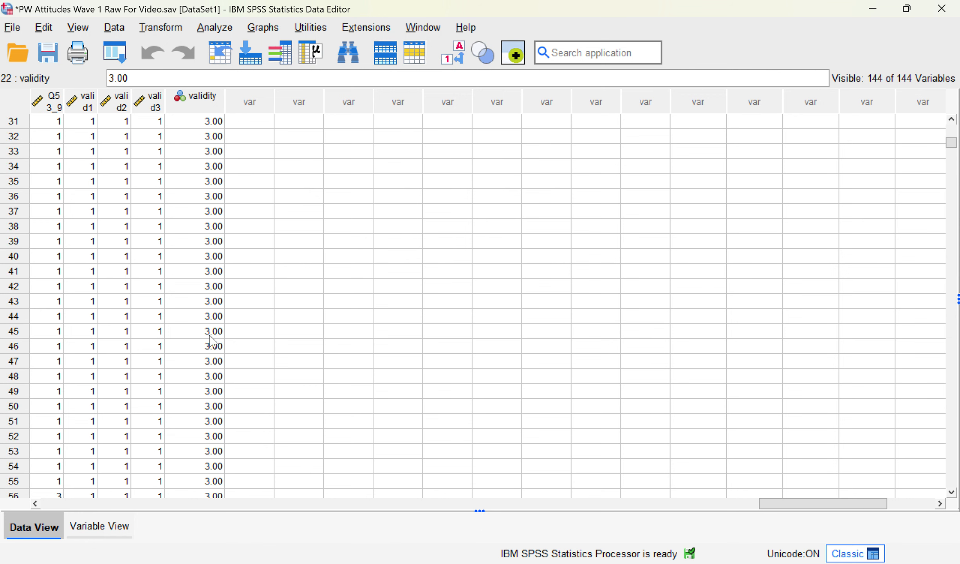
pyautogui.scroll(10, 211, 337)
pyautogui.click(217, 316)
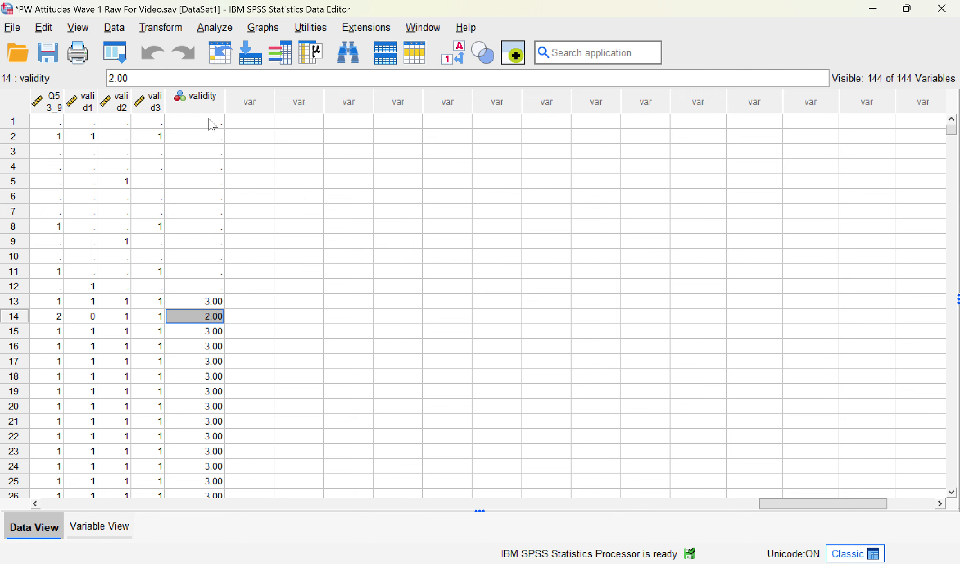
pyautogui.click(206, 106)
# Step: Sort cases by validity ascending and select cases 20–33, those scoring 1 or 2
pyautogui.rightClick(207, 105)
pyautogui.click(256, 317)
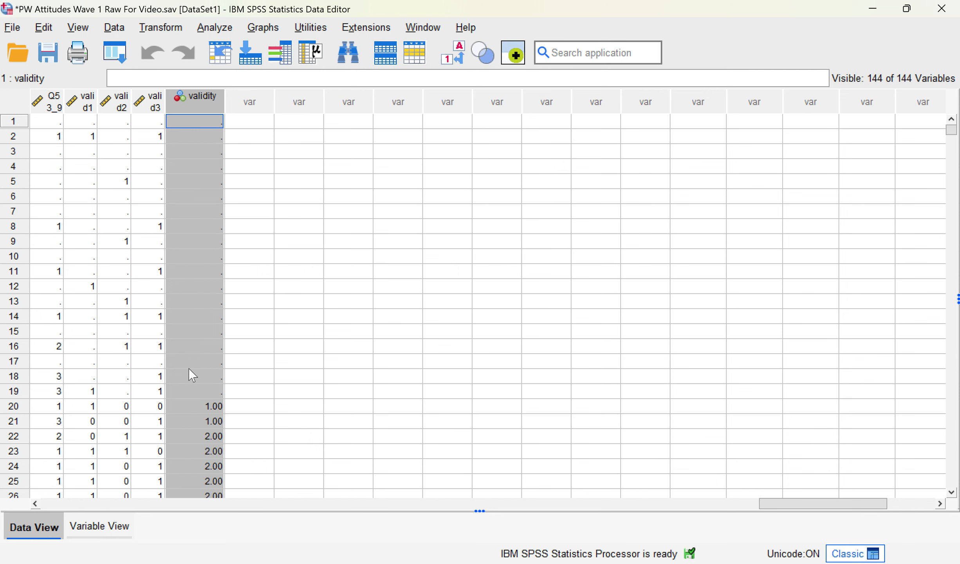
pyautogui.scroll(-3, 202, 313)
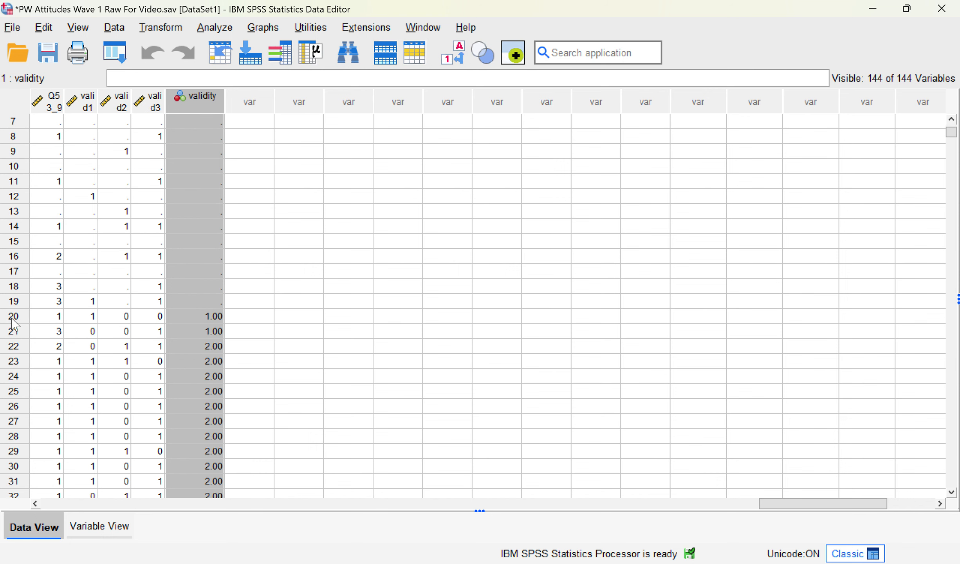
pyautogui.click(21, 326)
pyautogui.moveTo(44, 503); pyautogui.dragTo(852, 548)
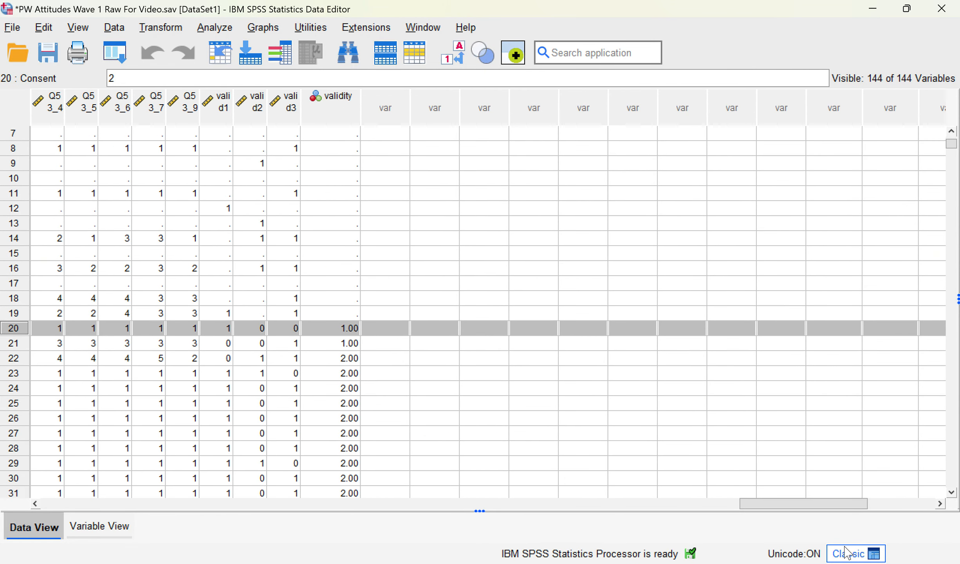
pyautogui.scroll(-2, 302, 345)
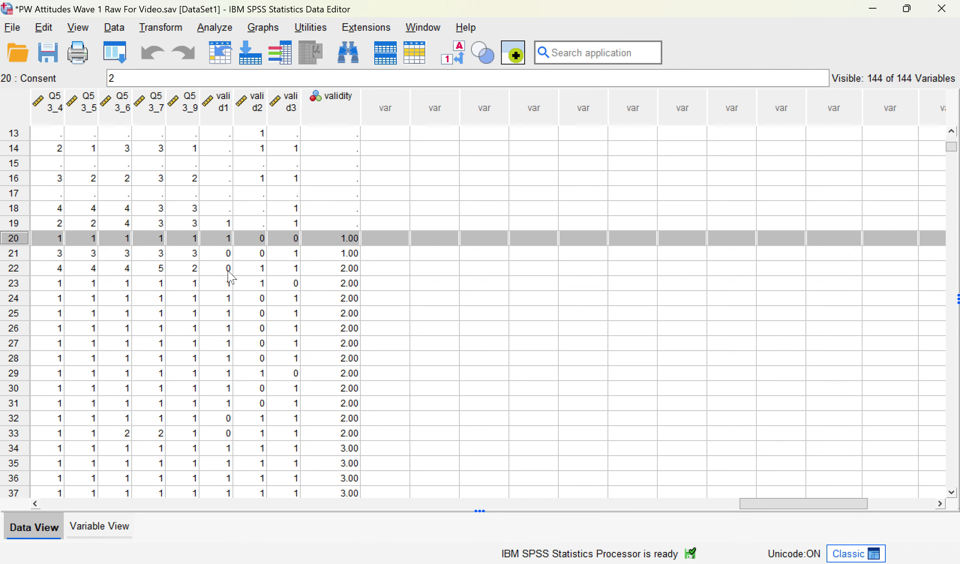
pyautogui.scroll(-2, 229, 281)
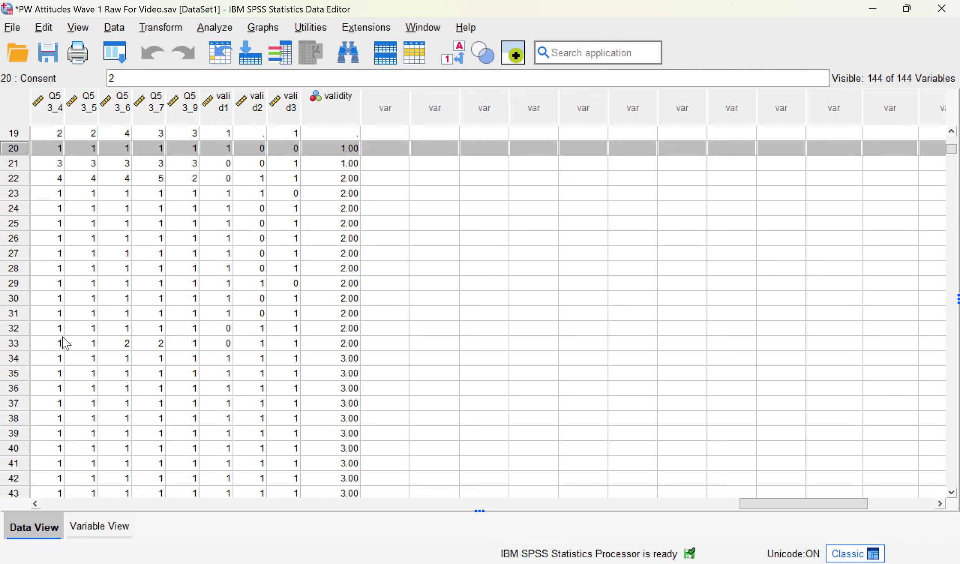
pyautogui.keyDown('shift'); pyautogui.click(21, 347); pyautogui.keyUp('shift')
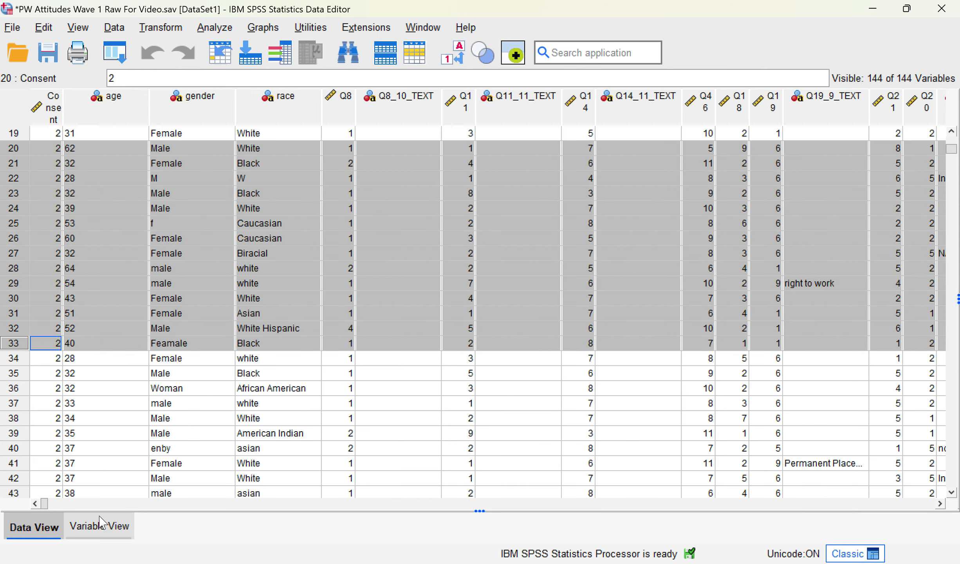
pyautogui.moveTo(43, 504); pyautogui.dragTo(842, 529)
pyautogui.scroll(1, 432, 451)
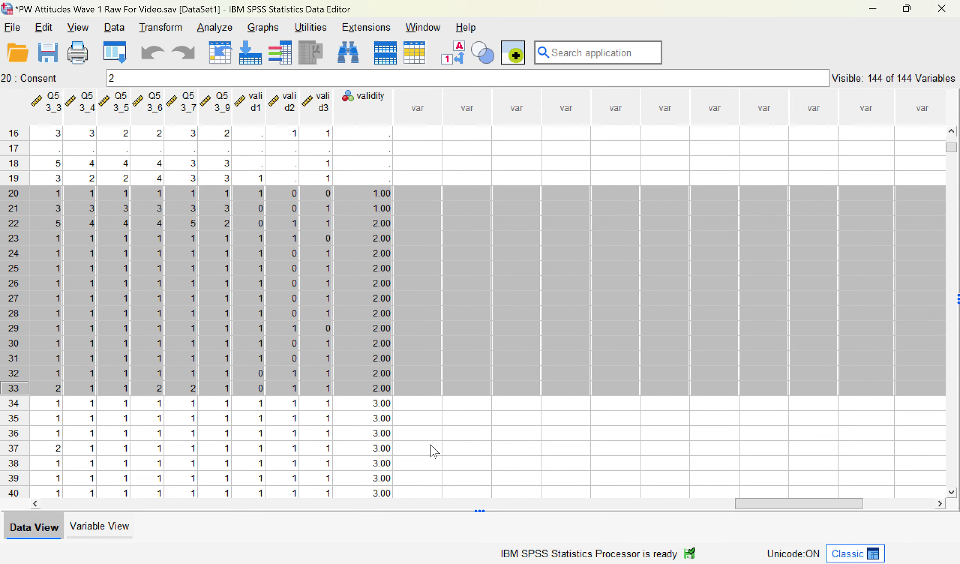
pyautogui.rightClick(21, 279)
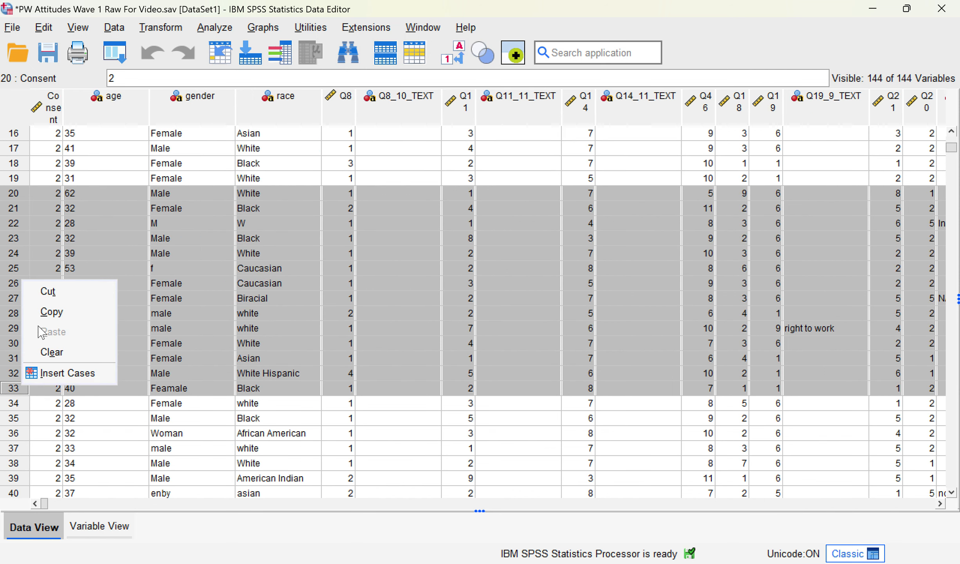
# Step: Clear cases 20–33 and log '13 validity' on a new line of the Word deletion tally
pyautogui.click(75, 354)
pyautogui.hotkey('alt', 'Tab')
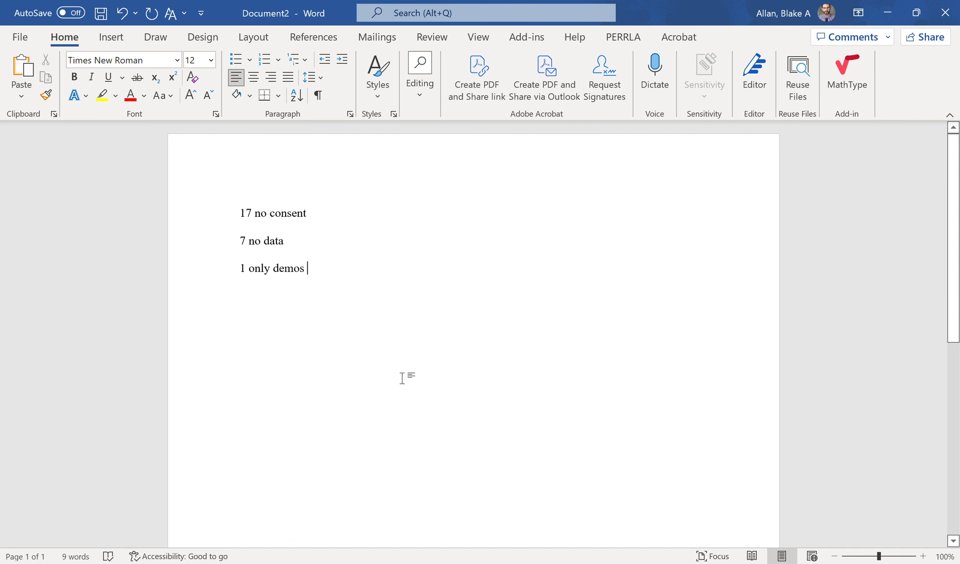
pyautogui.press('Return')
pyautogui.write('13 ')
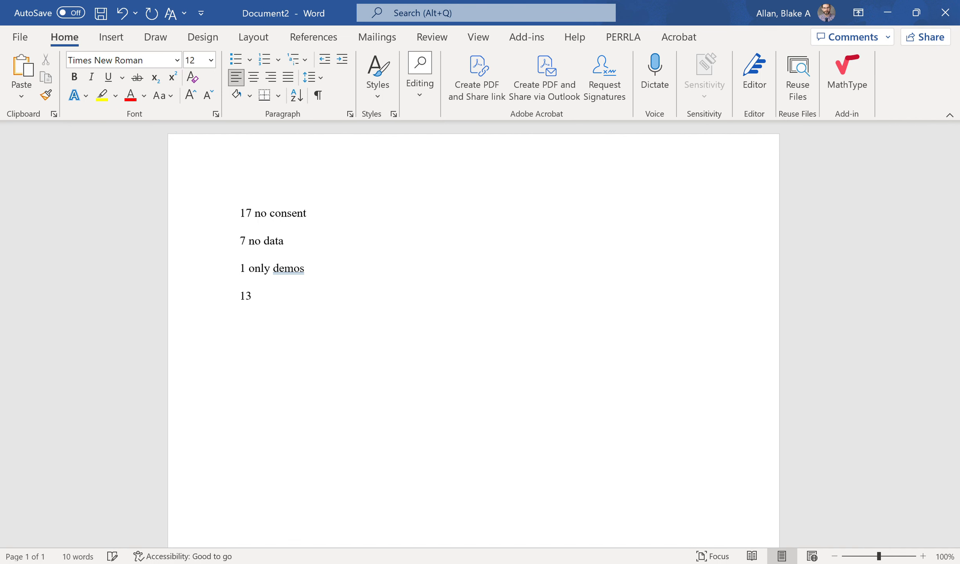
pyautogui.write('validity')
pyautogui.click(665, 563)
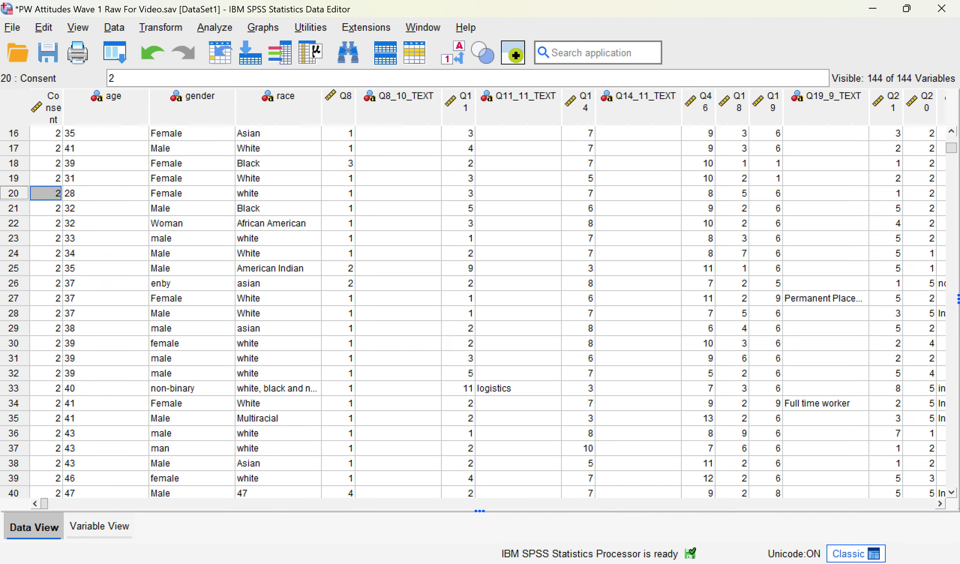
pyautogui.click(681, 553)
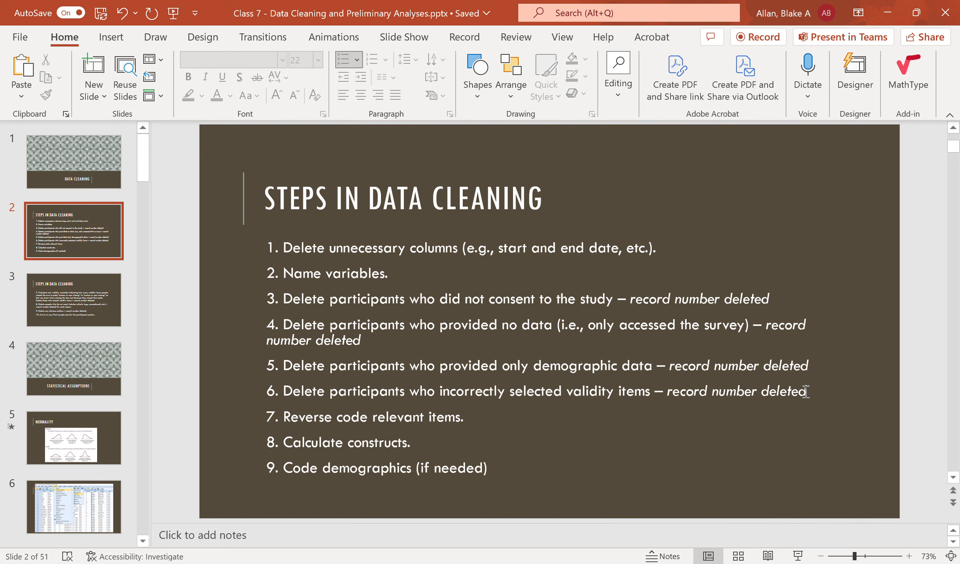
pyautogui.moveTo(484, 425); pyautogui.dragTo(272, 424)
pyautogui.click(358, 461)
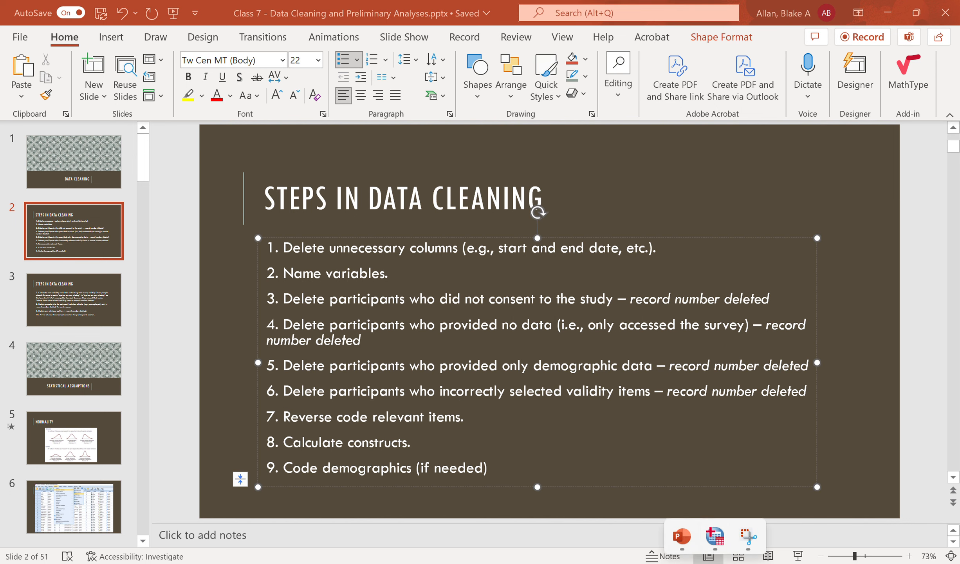
pyautogui.click(716, 550)
# Step: In Variable View, select mh1–mh5 and read their full question labels
pyautogui.click(123, 533)
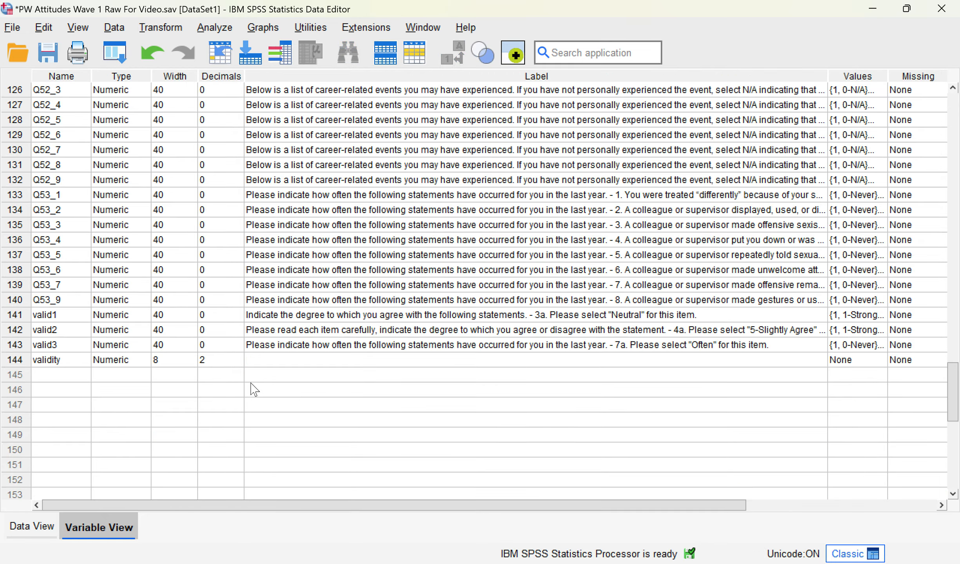
pyautogui.scroll(16, 246, 392)
pyautogui.scroll(16, 320, 378)
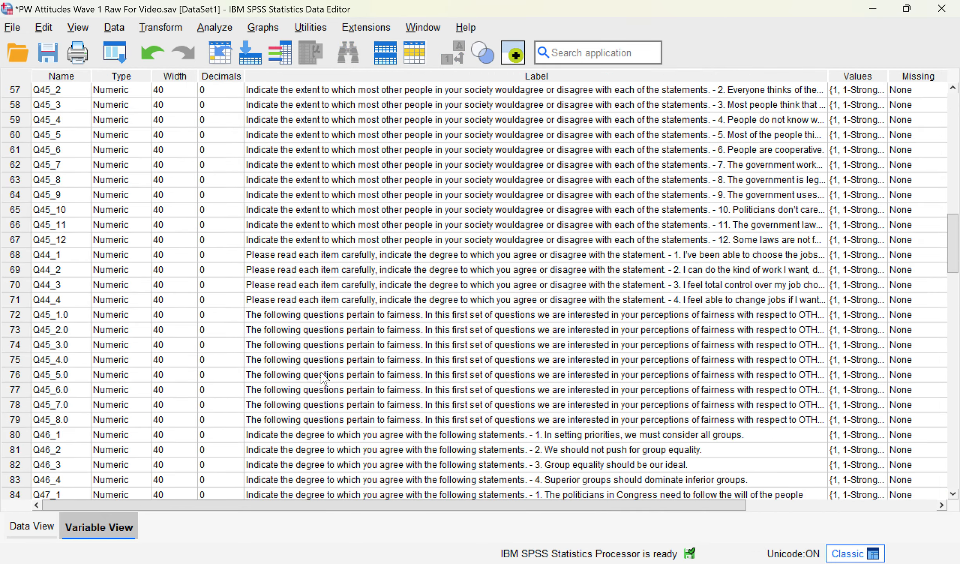
pyautogui.moveTo(19, 283); pyautogui.dragTo(18, 346)
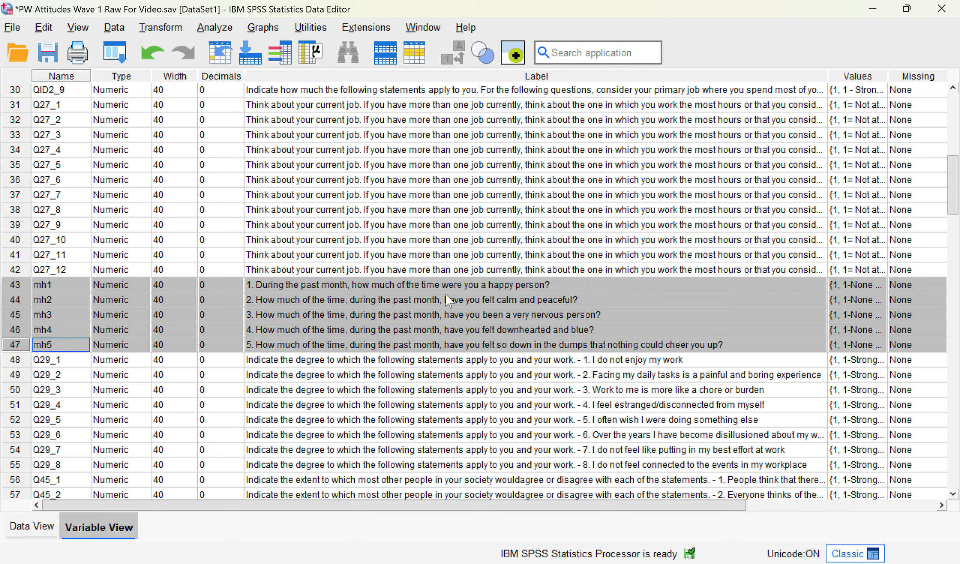
pyautogui.click(400, 284)
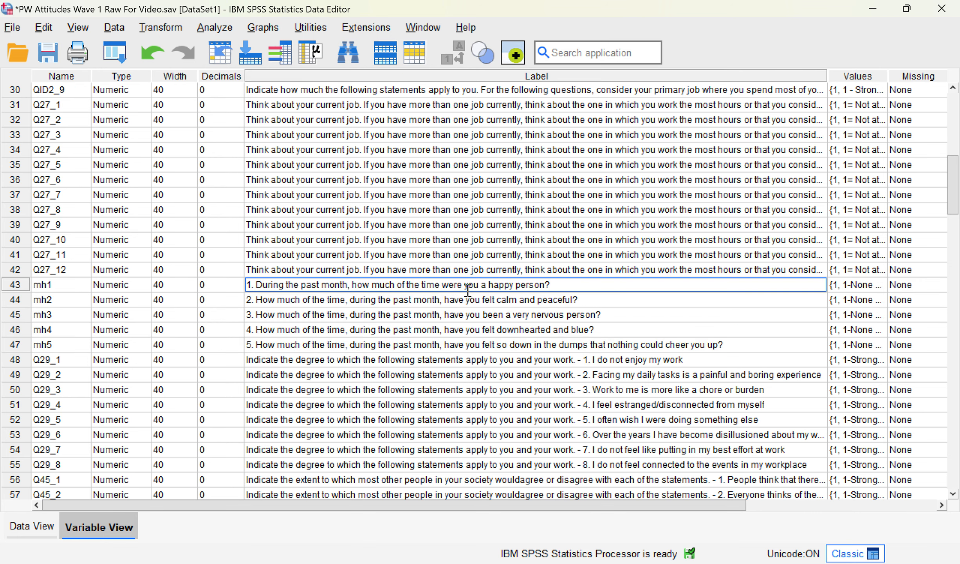
pyautogui.moveTo(456, 317); pyautogui.dragTo(458, 346)
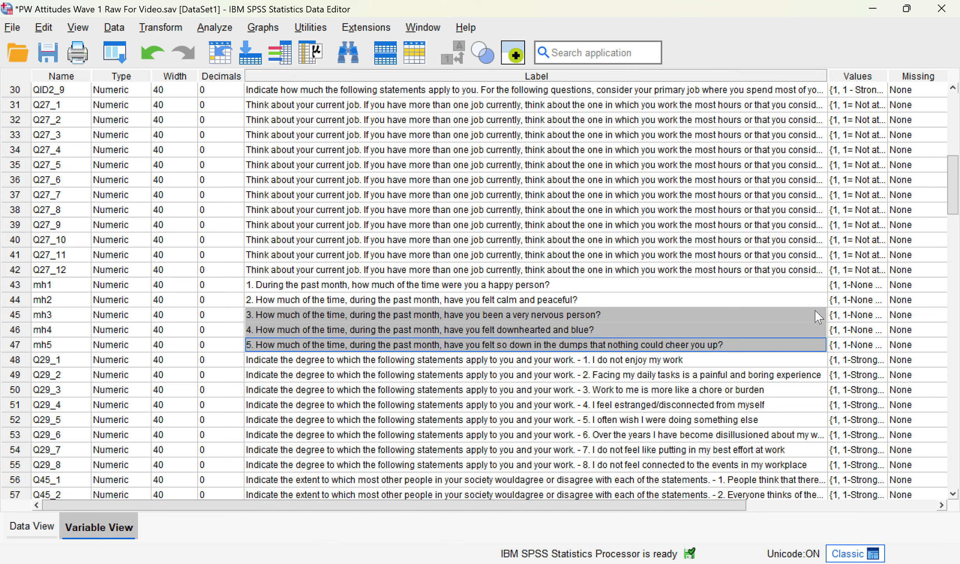
# Step: Check mh3's value labels, running from 1-None to 6-All of the time
pyautogui.click(881, 315)
pyautogui.click(881, 314)
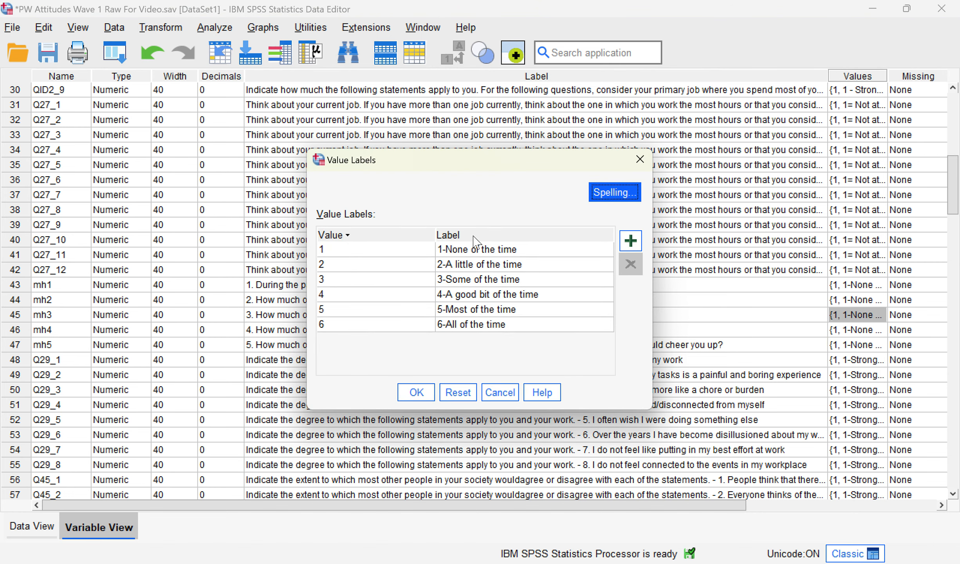
pyautogui.click(499, 391)
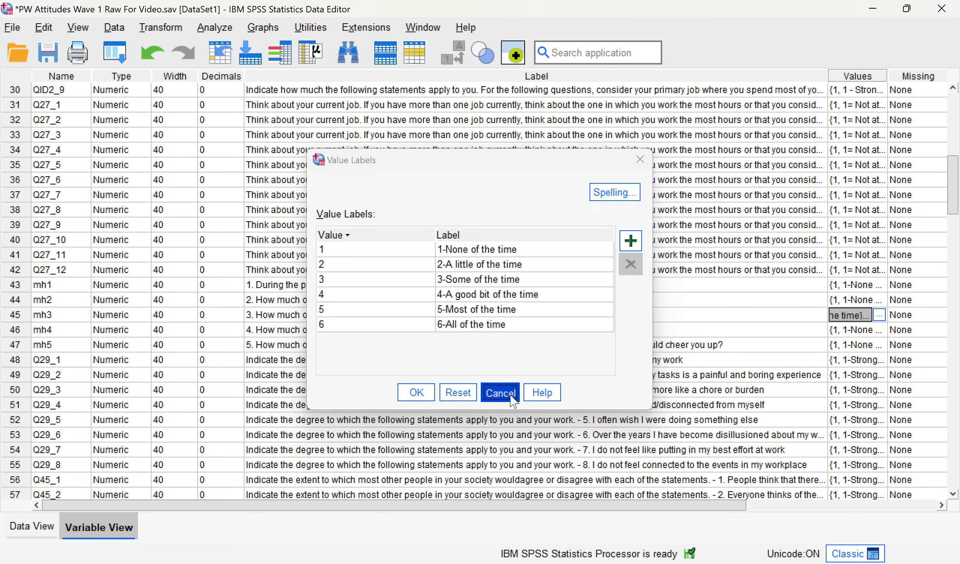
pyautogui.click(228, 27)
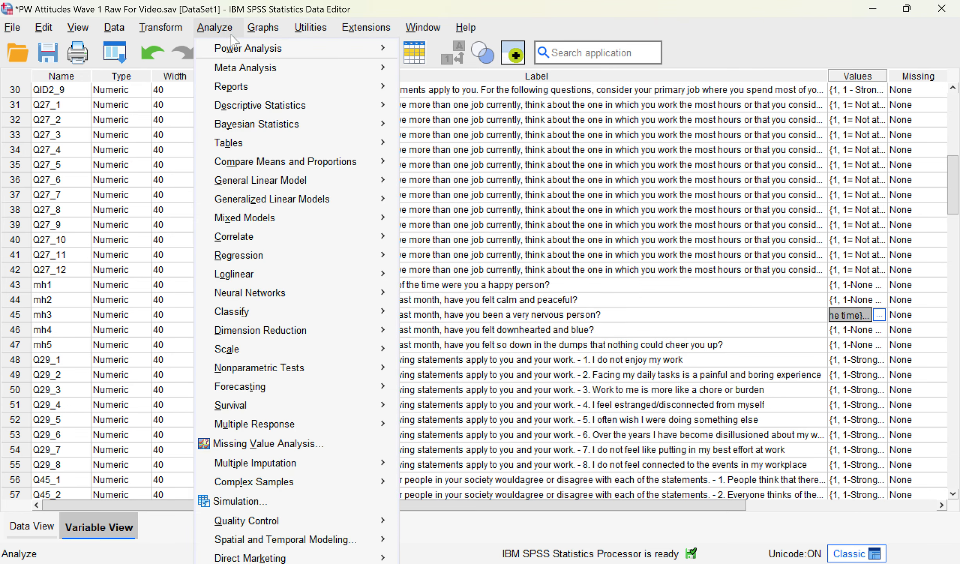
# Step: In Recode into Same Variables, replace valid2 with mh3, mh4 and mh5
pyautogui.moveTo(172, 30)
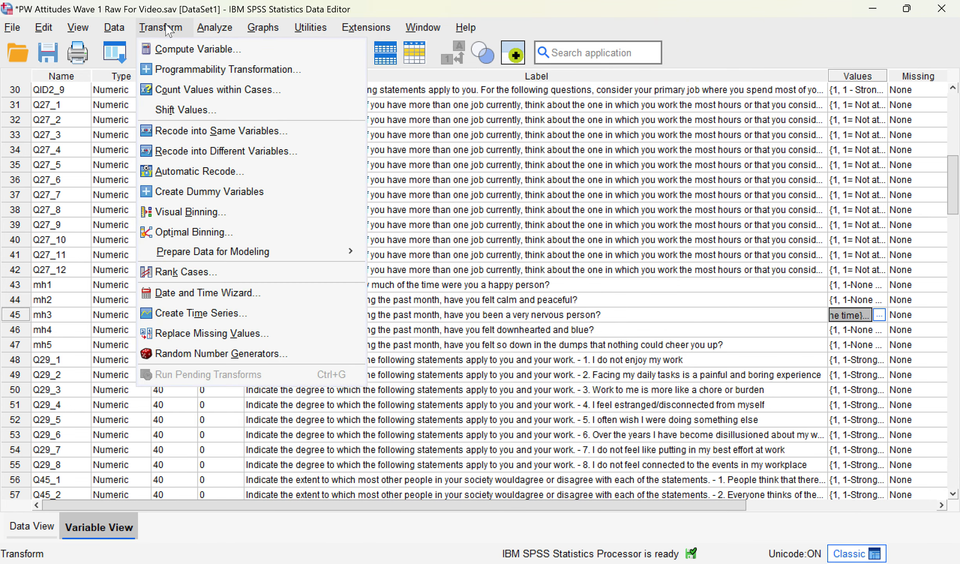
pyautogui.click(235, 130)
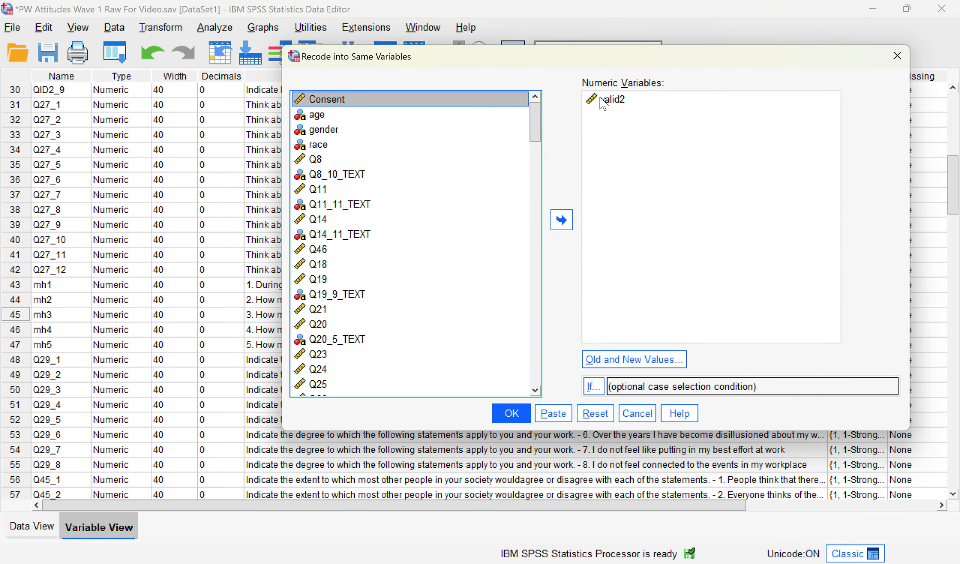
pyautogui.click(561, 220)
pyautogui.scroll(2, 542, 346)
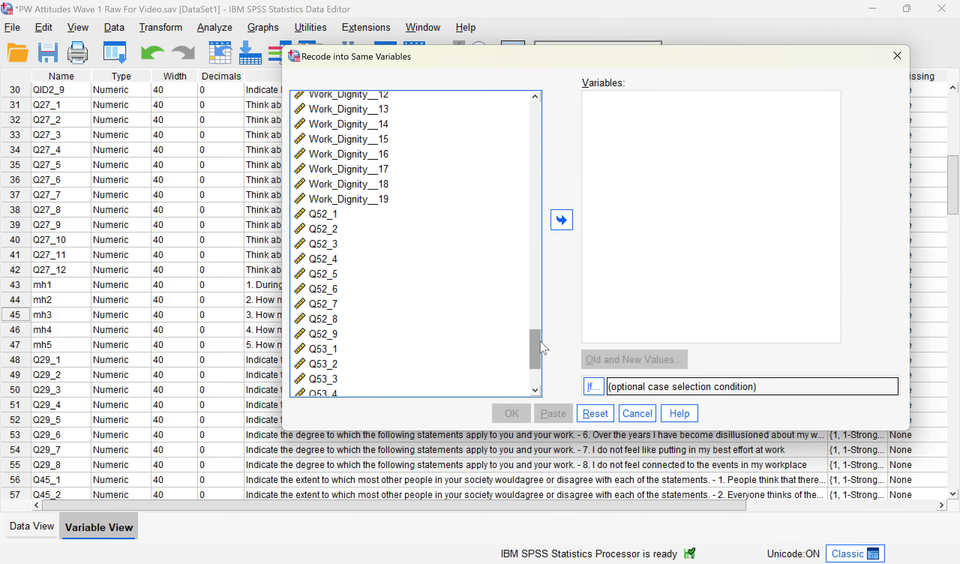
pyautogui.moveTo(540, 341); pyautogui.dragTo(521, 189)
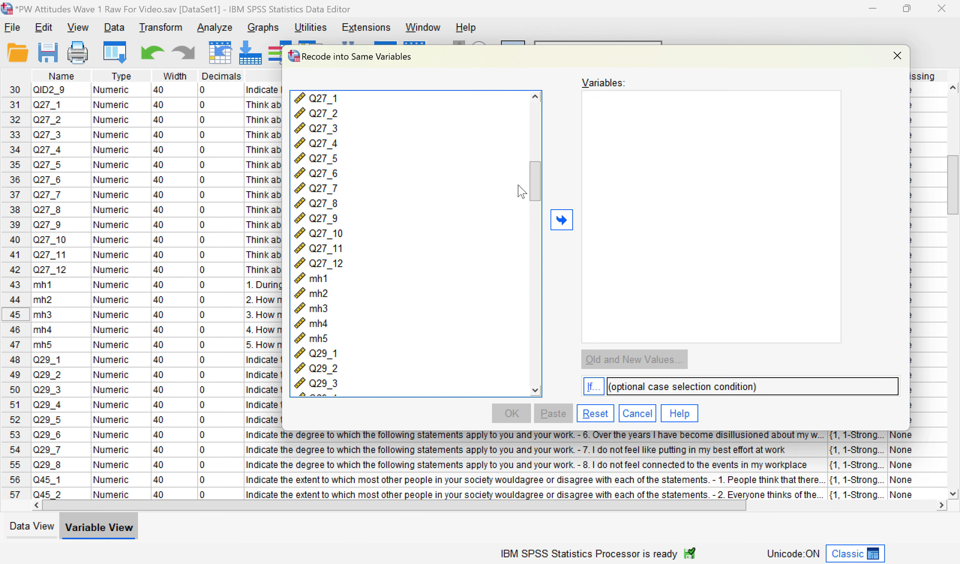
pyautogui.click(327, 312)
pyautogui.scroll(-2, 388, 302)
pyautogui.click(323, 252)
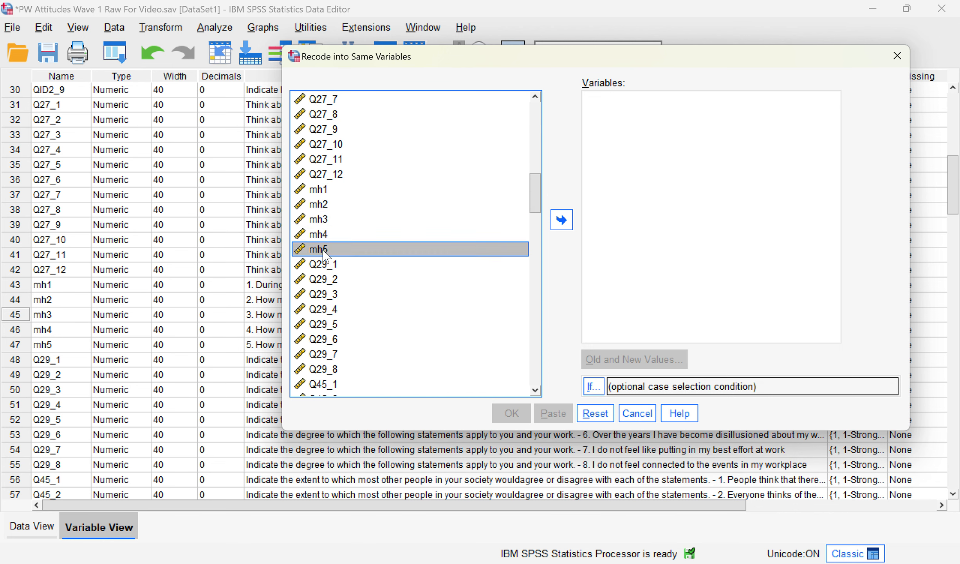
pyautogui.keyDown('shift'); pyautogui.click(324, 235); pyautogui.keyUp('shift')
pyautogui.keyDown('shift'); pyautogui.click(329, 220); pyautogui.keyUp('shift')
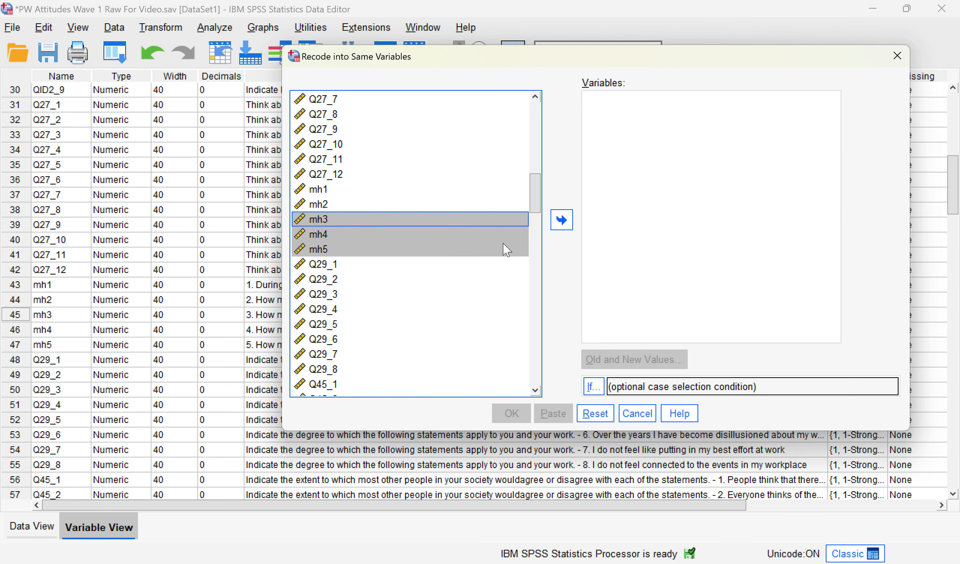
pyautogui.click(562, 219)
# Step: Remove the old ELSE→0 and 5→1 rules, then add rules 1→6, 2→5 and 3→4
pyautogui.click(629, 360)
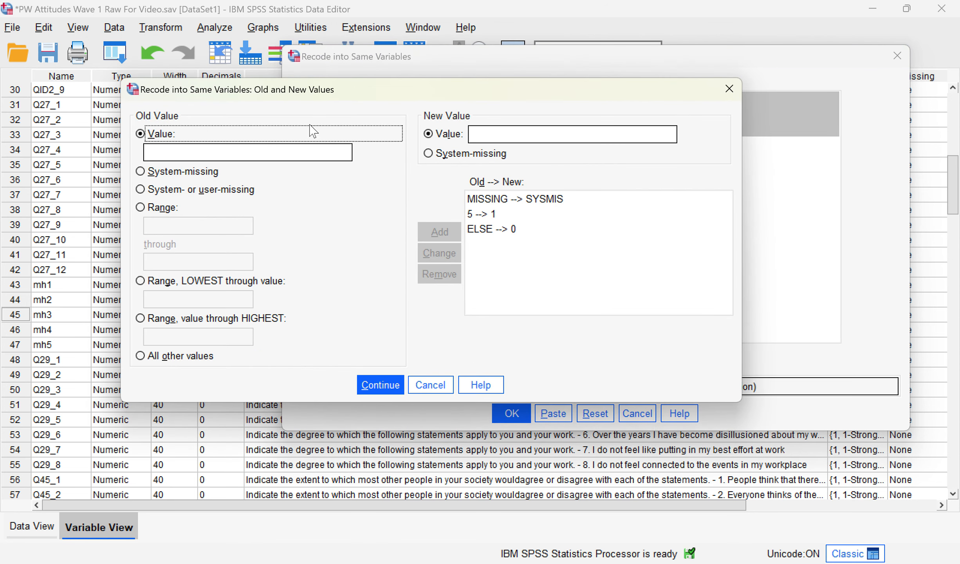
pyautogui.click(509, 229)
pyautogui.click(439, 274)
pyautogui.click(490, 213)
pyautogui.click(439, 274)
pyautogui.click(160, 134)
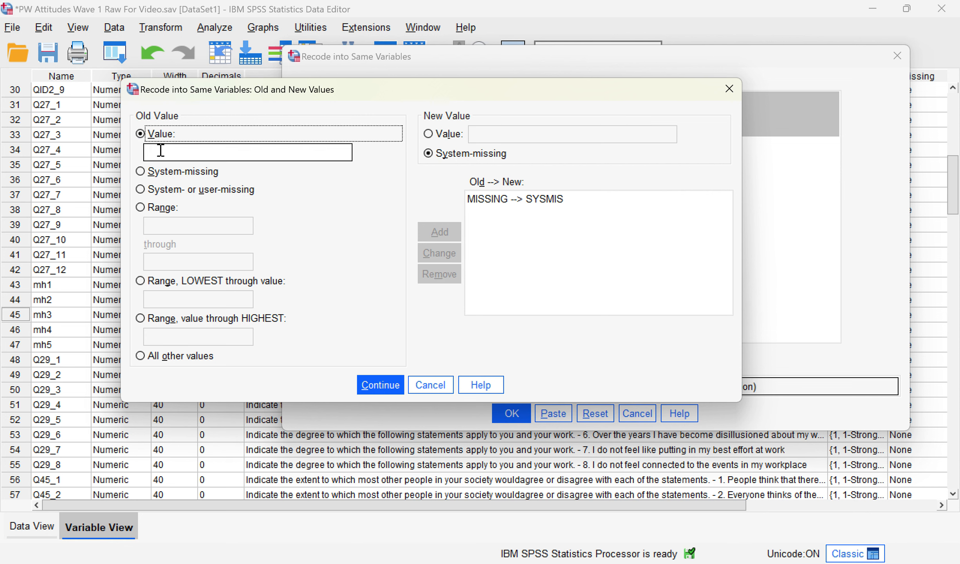
pyautogui.write('1')
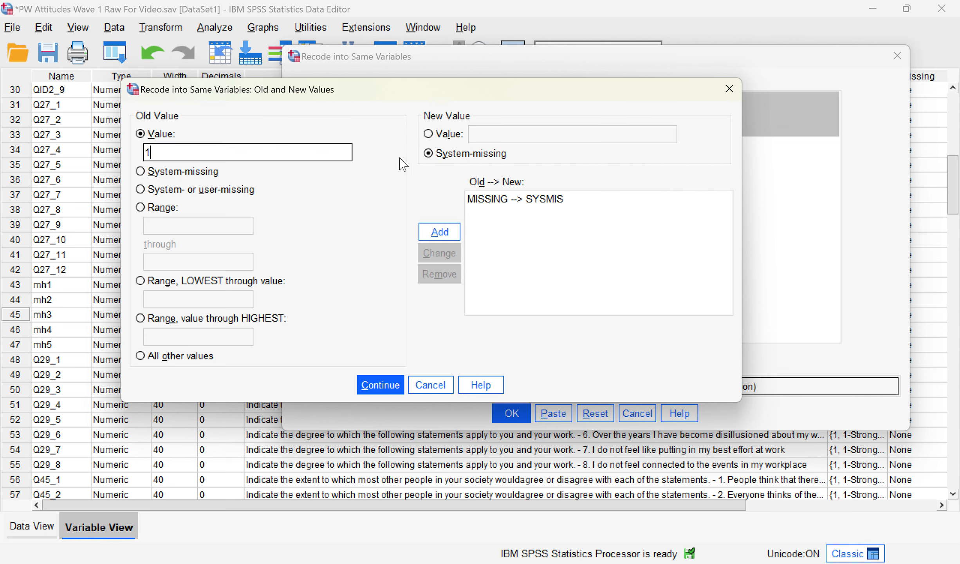
pyautogui.click(428, 134)
pyautogui.write('6')
pyautogui.click(446, 232)
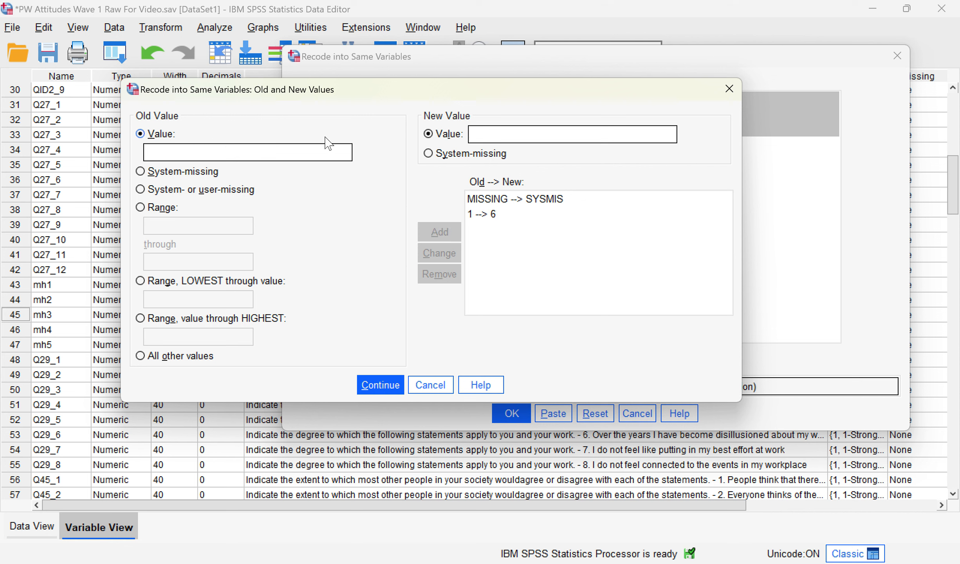
pyautogui.click(319, 150)
pyautogui.write('2')
pyautogui.click(526, 133)
pyautogui.write('5')
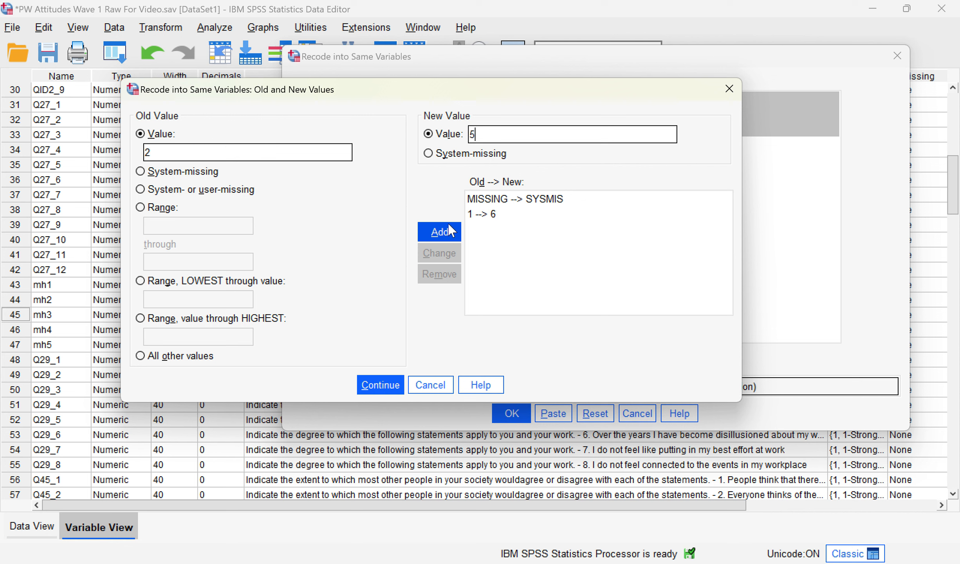
pyautogui.click(448, 229)
pyautogui.click(325, 152)
pyautogui.write('3')
pyautogui.click(515, 135)
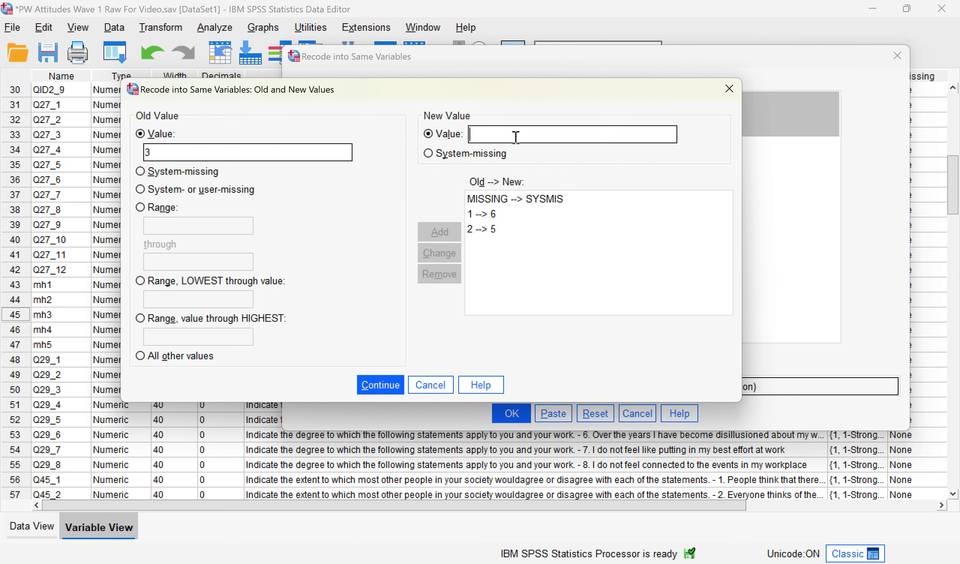
pyautogui.write('4')
pyautogui.click(440, 230)
# Step: Add rules 4→3, 5→2 and 6→1, then run the recode on mh3–mh5
pyautogui.click(549, 134)
pyautogui.write('3')
pyautogui.click(440, 242)
pyautogui.click(311, 154)
pyautogui.write('5')
pyautogui.click(503, 137)
pyautogui.write('2')
pyautogui.click(439, 231)
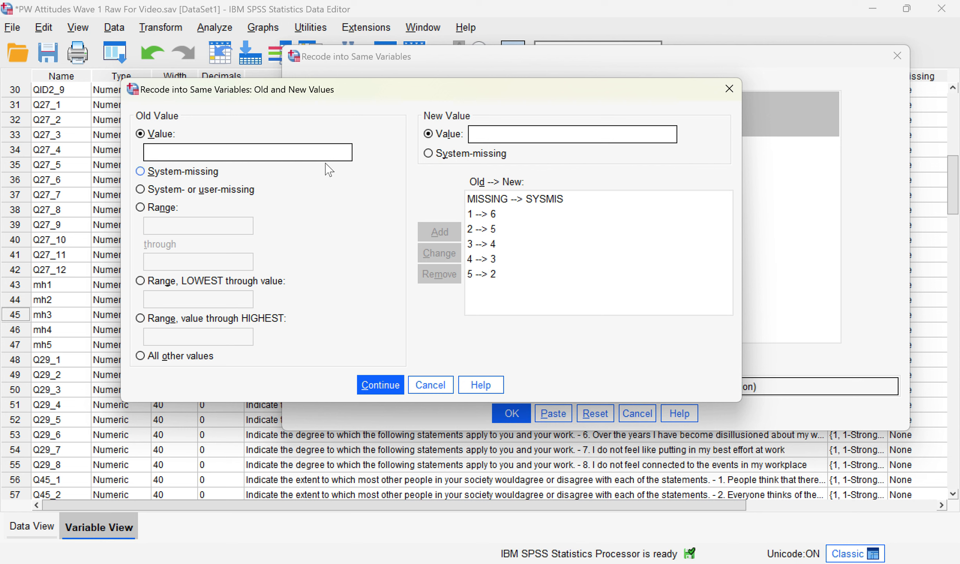
pyautogui.write('6')
pyautogui.click(488, 135)
pyautogui.write('1')
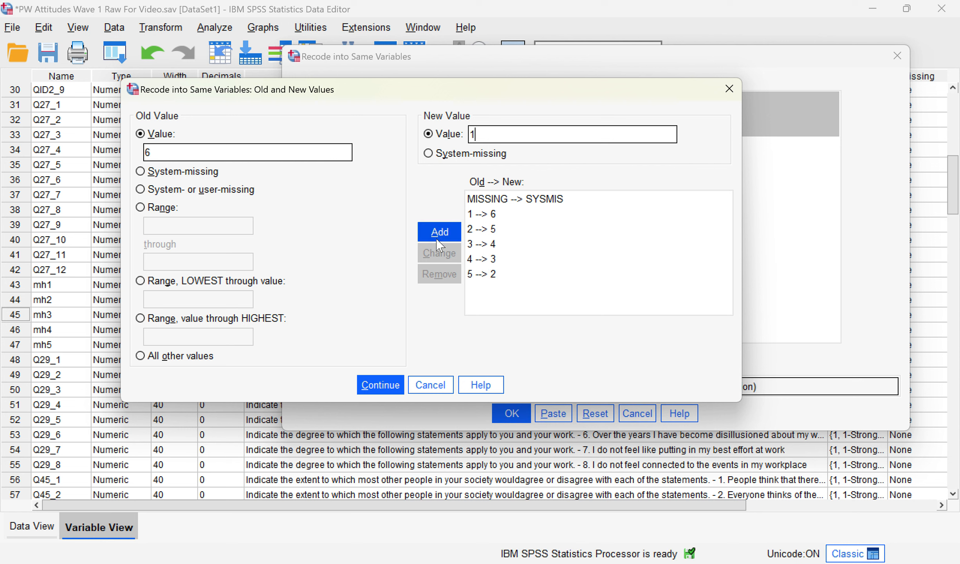
pyautogui.click(439, 231)
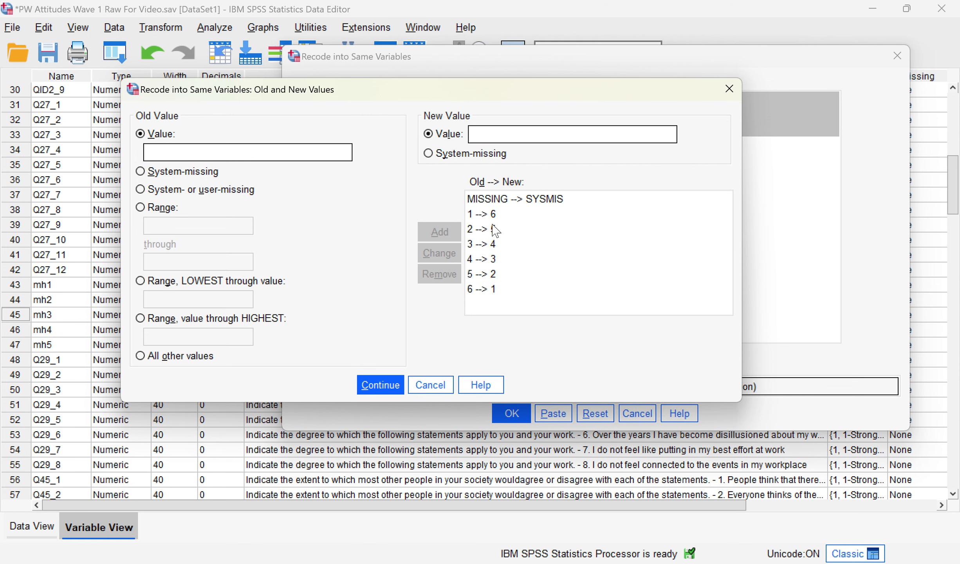
pyautogui.click(378, 392)
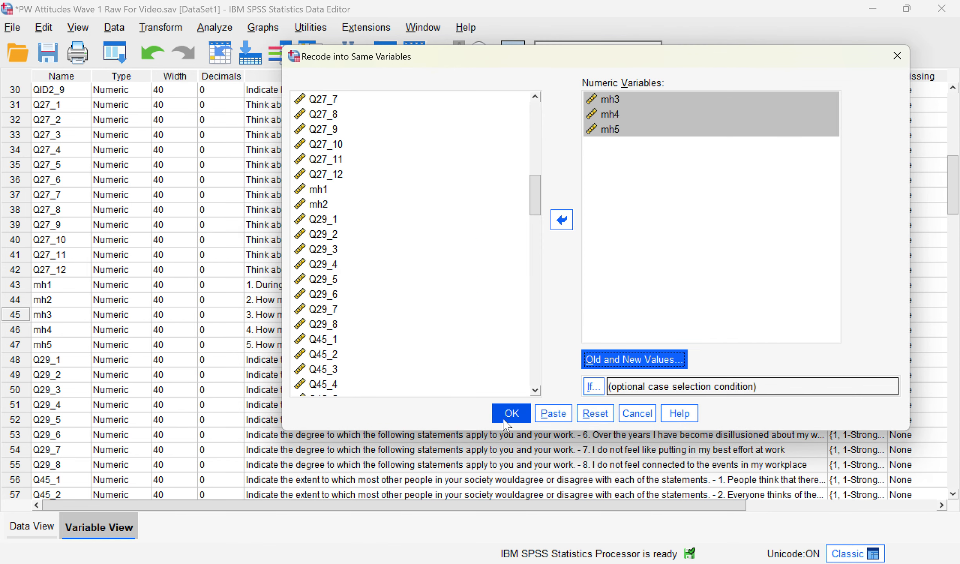
pyautogui.click(512, 413)
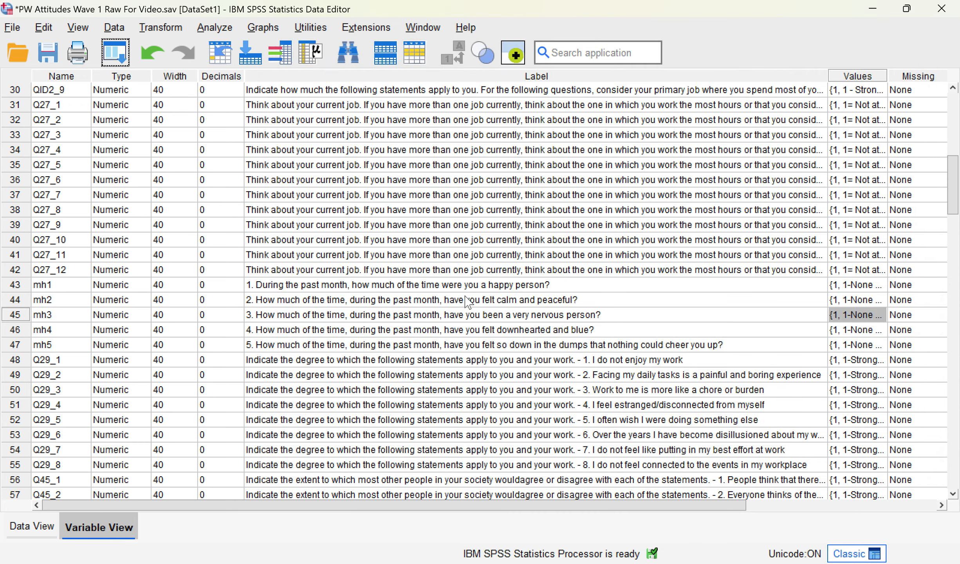
# Step: Check the recoded mh3 values and set Bivariate Correlations to list variable names
pyautogui.doubleClick(30, 313)
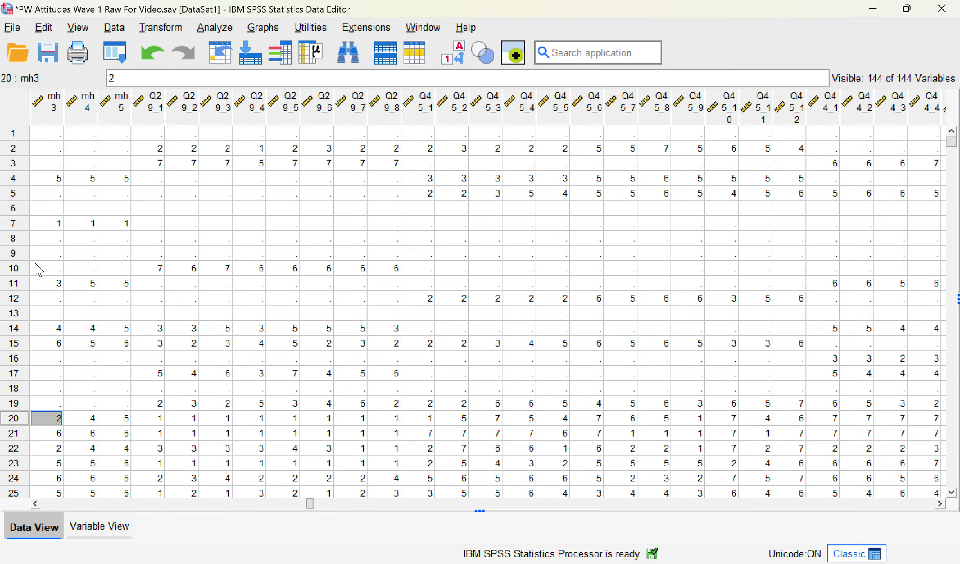
pyautogui.click(218, 29)
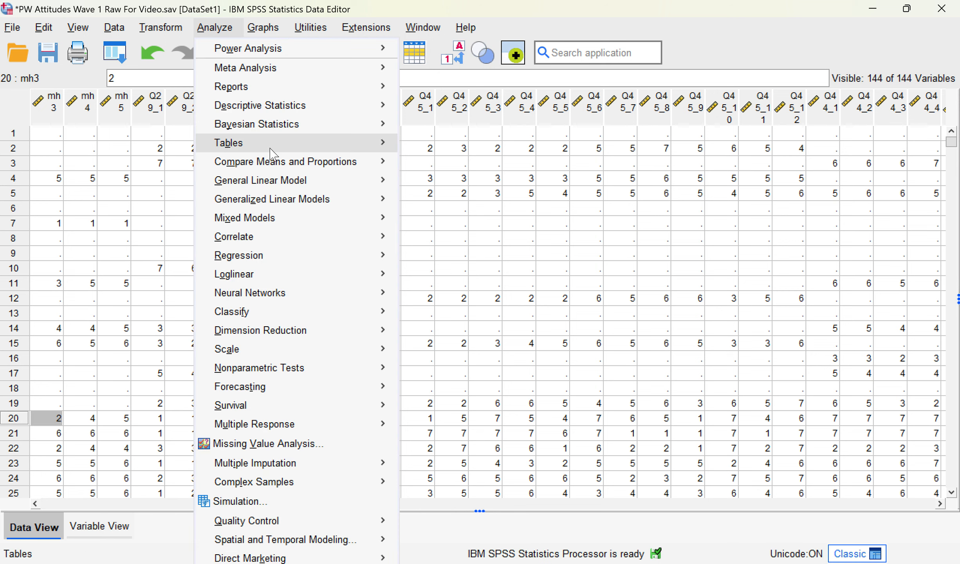
pyautogui.moveTo(294, 244)
pyautogui.click(438, 259)
pyautogui.click(274, 187)
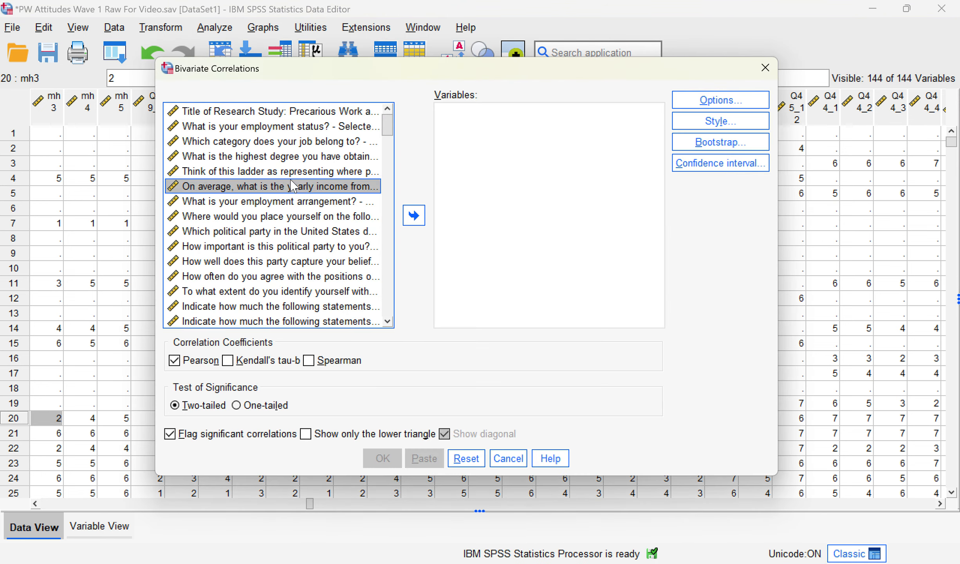
pyautogui.rightClick(283, 190)
pyautogui.click(286, 206)
# Step: Run Pearson correlations on mh1–mh5, then return to the Data Editor
pyautogui.scroll(-12, 274, 215)
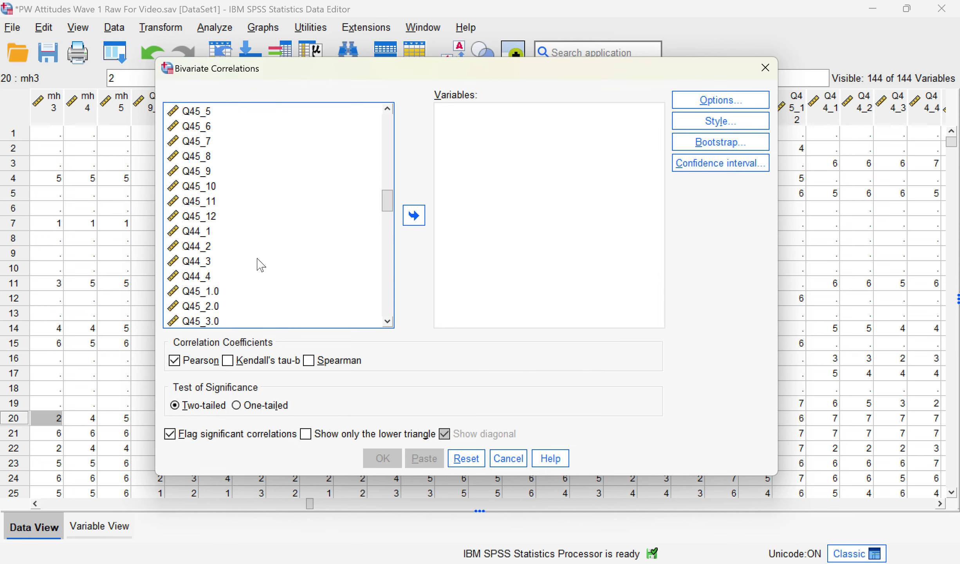
pyautogui.scroll(6, 259, 258)
pyautogui.click(212, 127)
pyautogui.keyDown('shift'); pyautogui.click(203, 186); pyautogui.keyUp('shift')
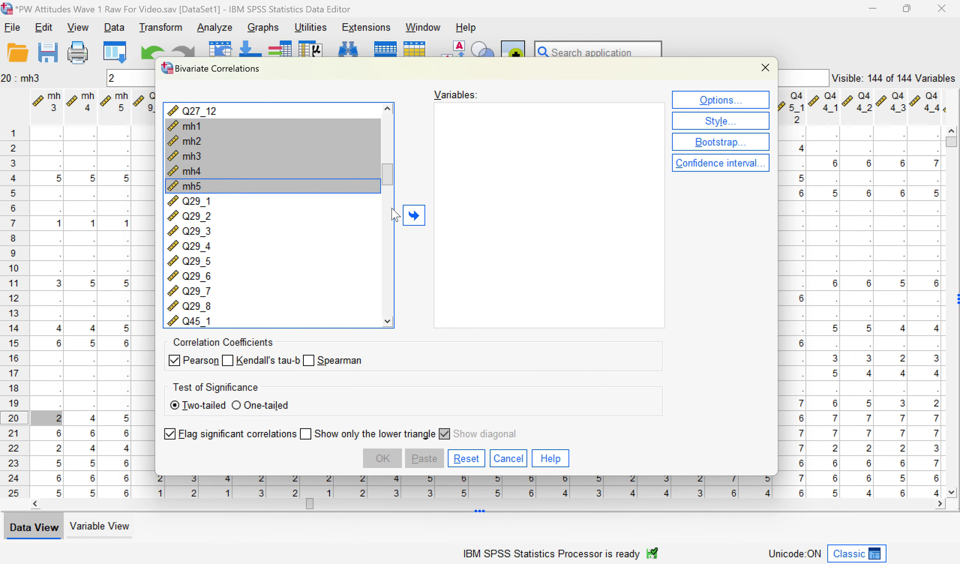
pyautogui.click(414, 215)
pyautogui.click(378, 458)
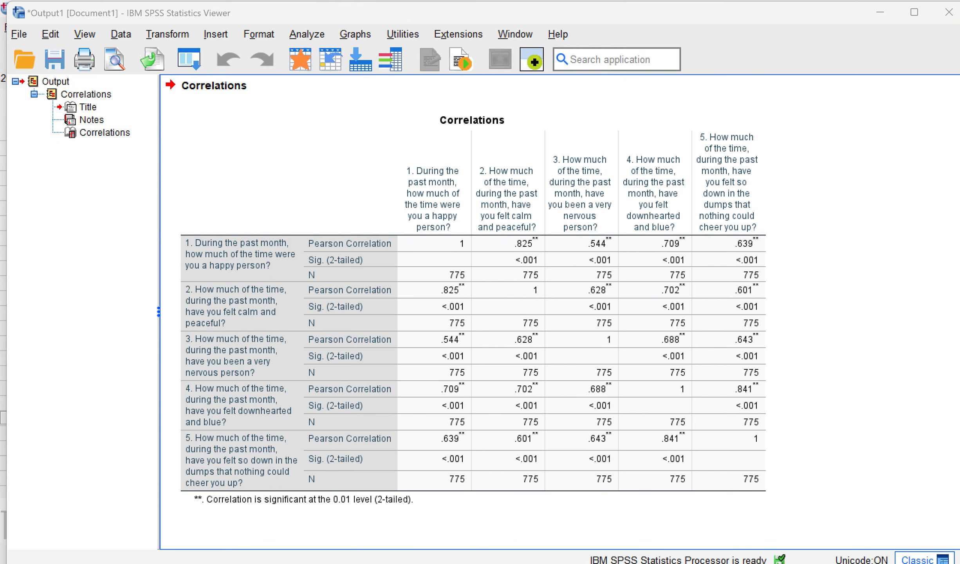
pyautogui.moveTo(722, 560)
pyautogui.click(698, 537)
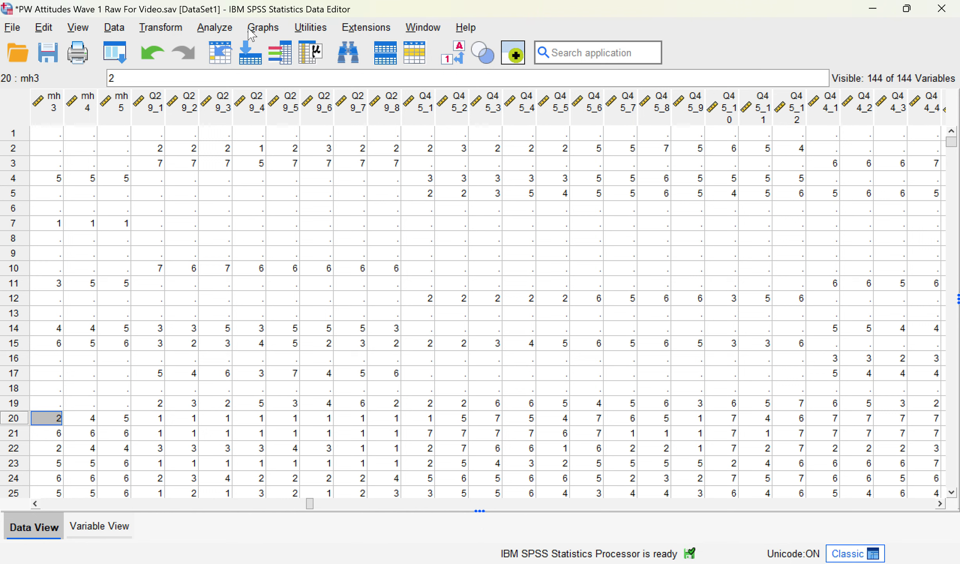
# Step: Run a Reliability Analysis on items mh1–mh5, listing variables by name
pyautogui.click(215, 28)
pyautogui.moveTo(350, 370)
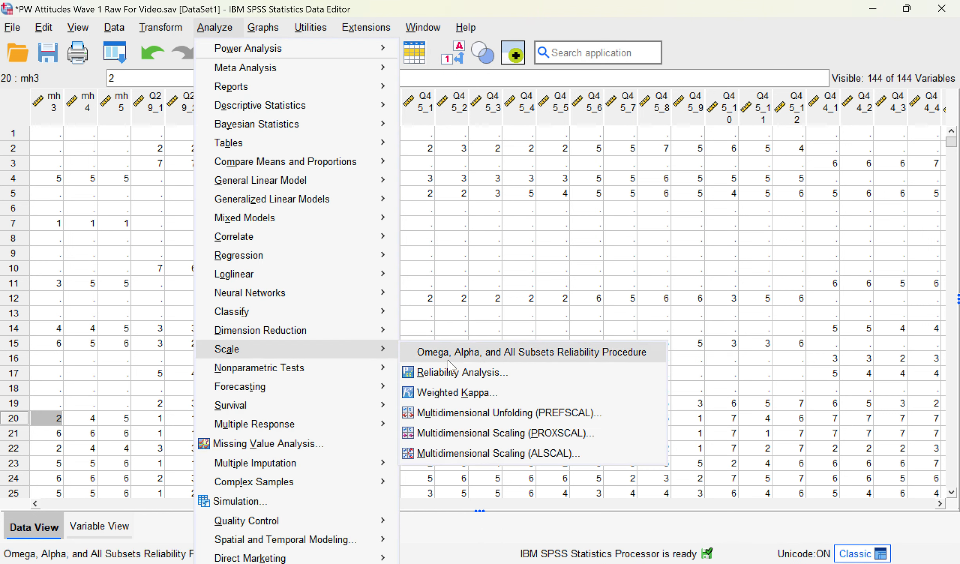
pyautogui.click(445, 370)
pyautogui.click(360, 242)
pyautogui.rightClick(360, 242)
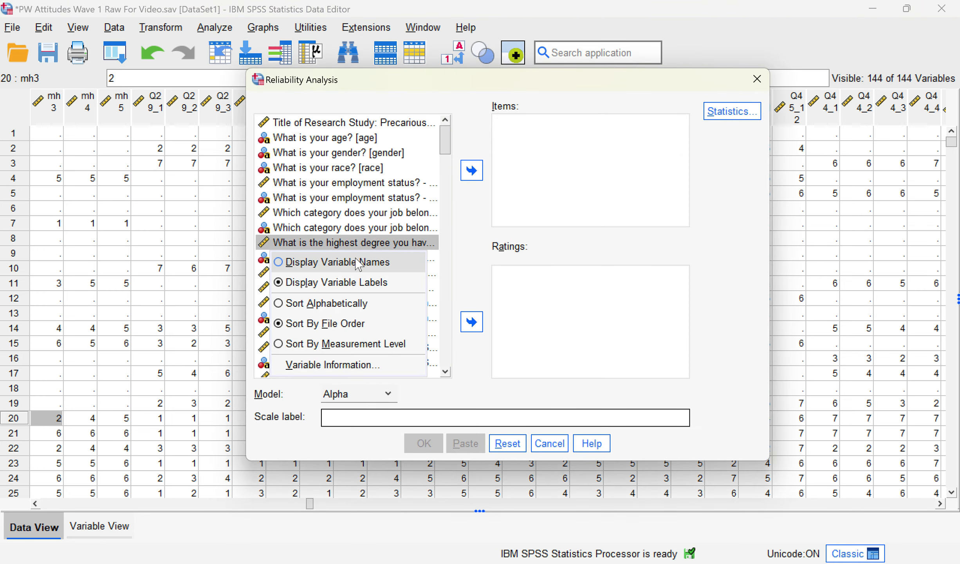
pyautogui.click(357, 261)
pyautogui.scroll(-5, 325, 316)
pyautogui.click(298, 211)
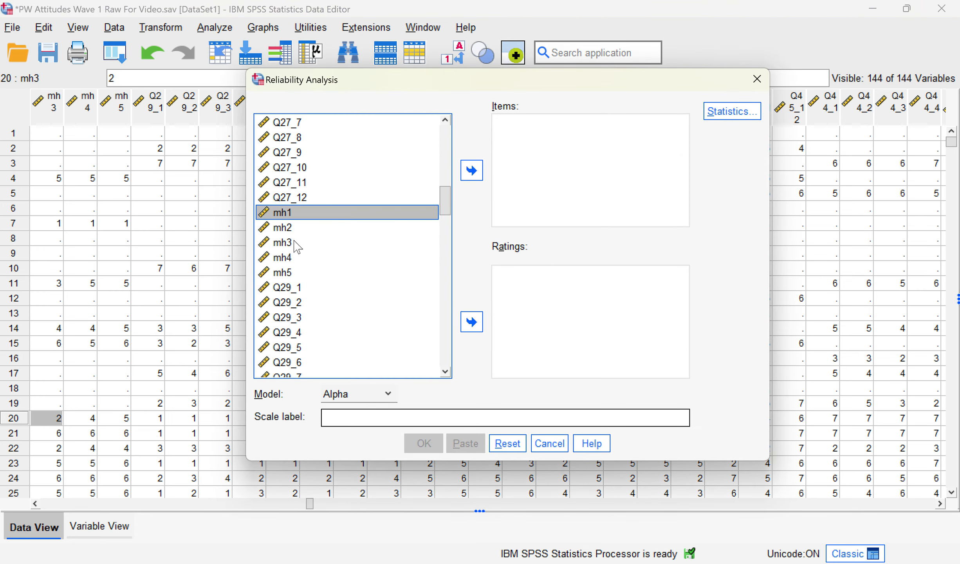
pyautogui.keyDown('shift'); pyautogui.click(297, 272); pyautogui.keyUp('shift')
pyautogui.click(471, 171)
pyautogui.click(424, 443)
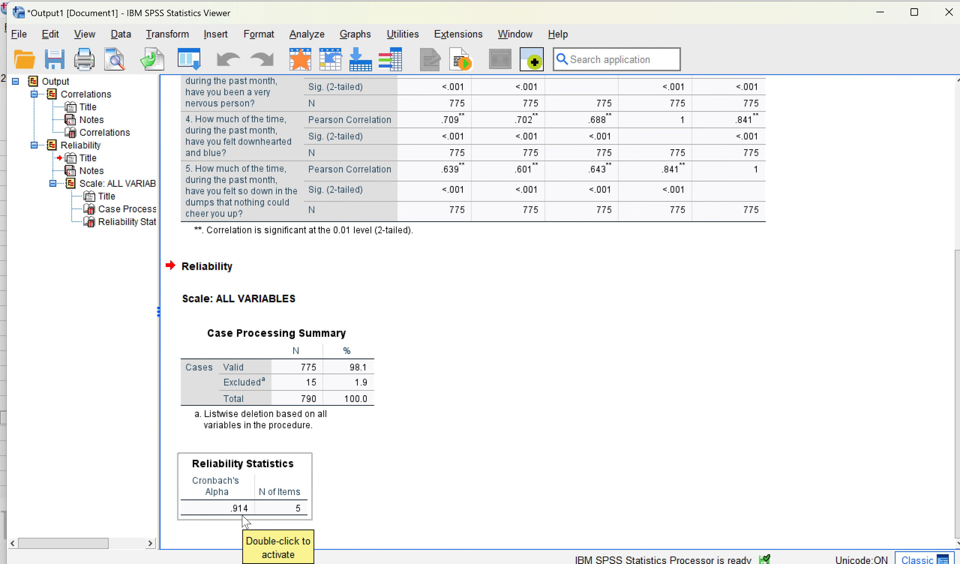
# Step: Bring the PowerPoint 'Steps in Data Cleaning' slide to the front
pyautogui.scroll(5, 499, 462)
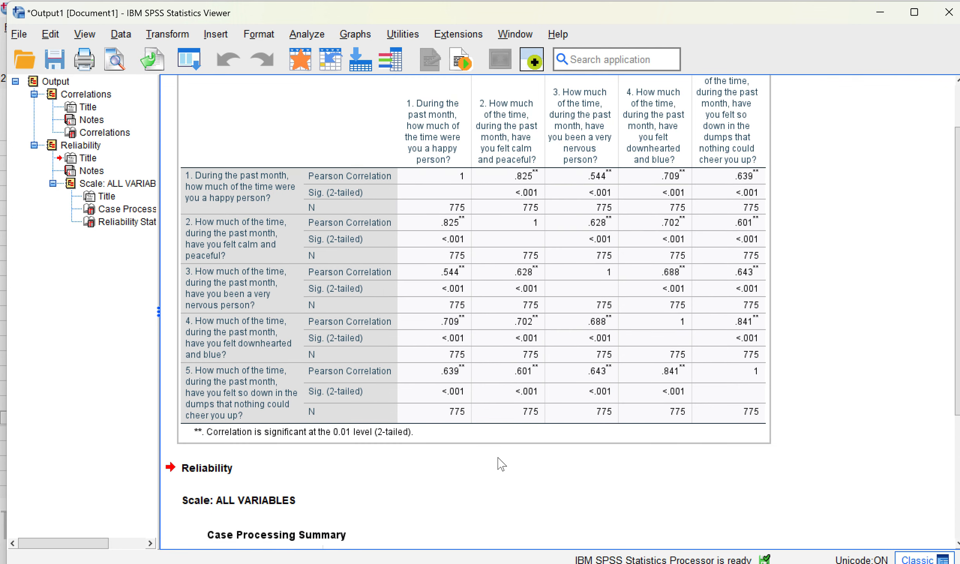
pyautogui.click(713, 562)
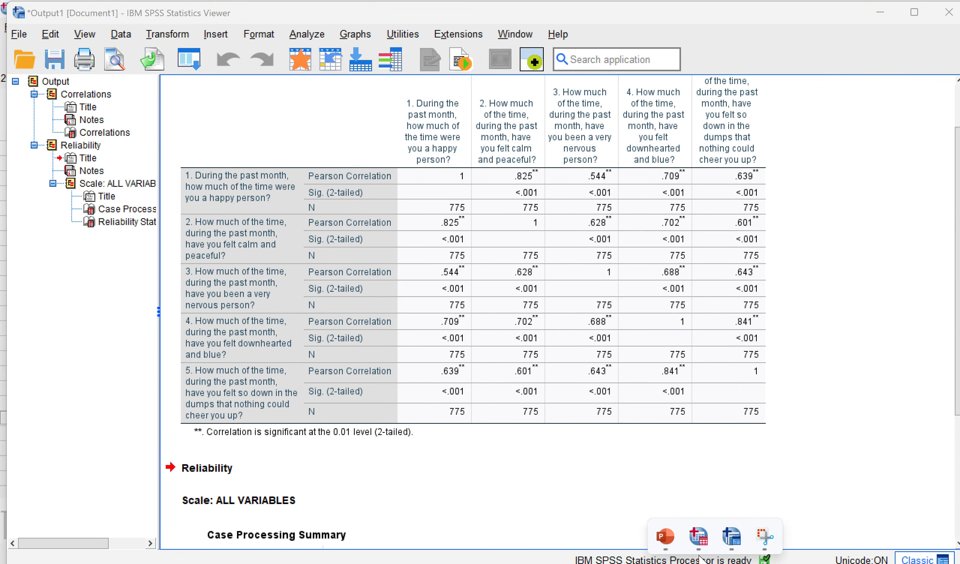
pyautogui.click(664, 537)
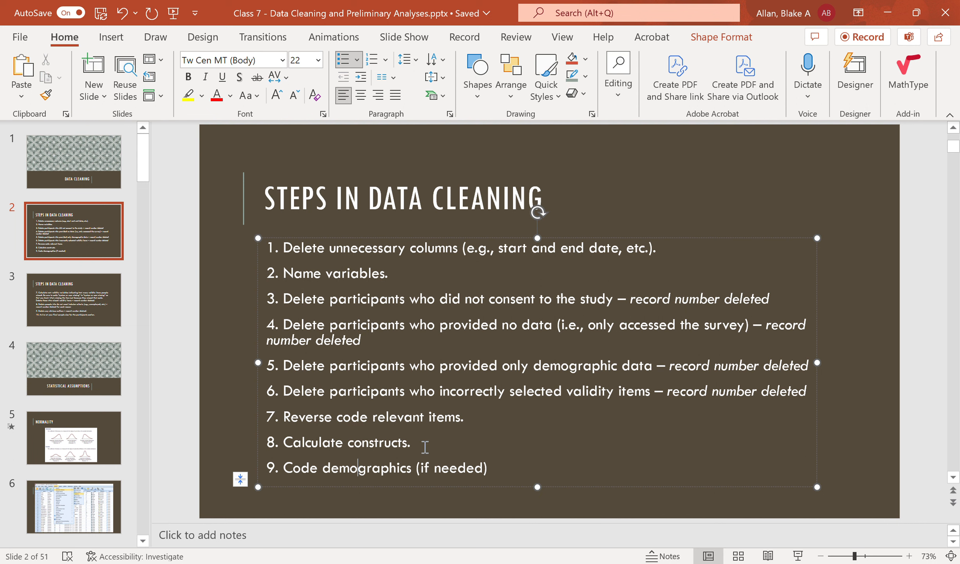
# Step: Highlight step 8, 'Calculate constructs.', on the data cleaning slide
pyautogui.moveTo(415, 442); pyautogui.dragTo(286, 447)
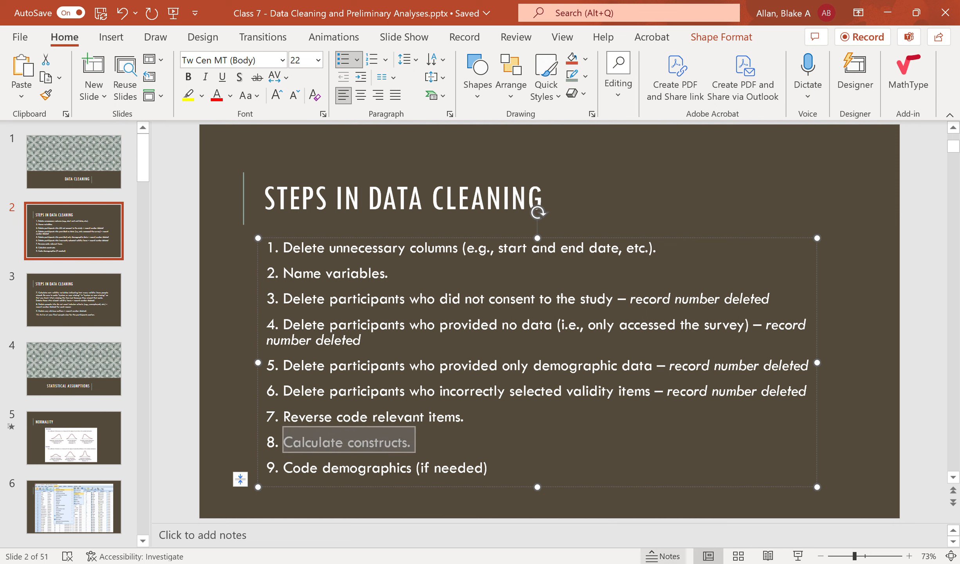
# Step: In Compute Variable, clear the old validity expression and name the target mentalhealth
pyautogui.click(699, 538)
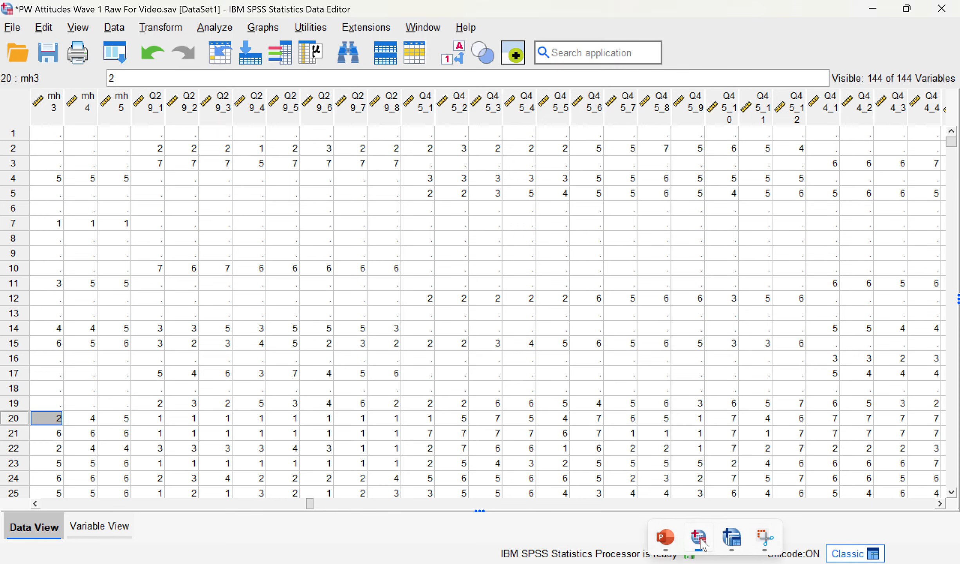
pyautogui.click(215, 27)
pyautogui.moveTo(176, 30)
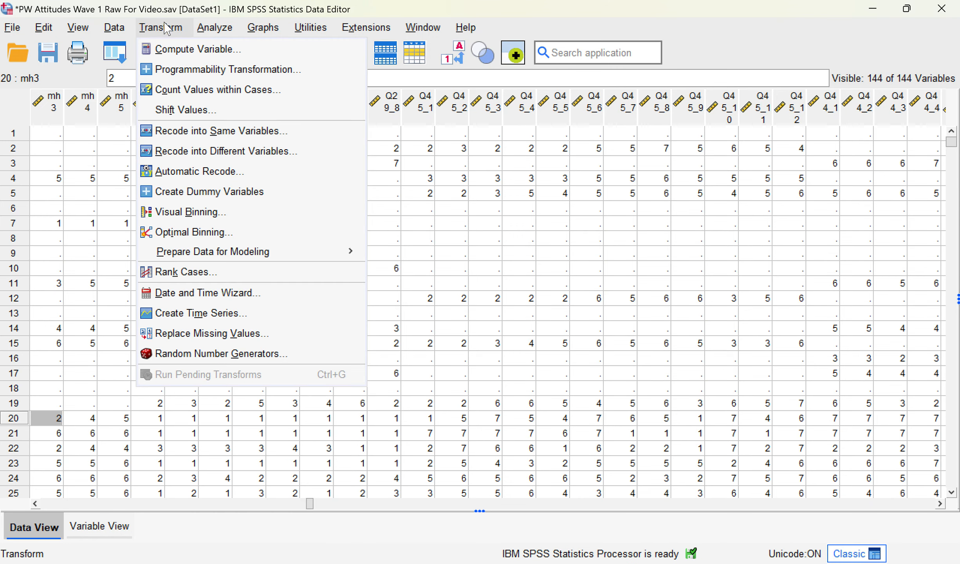
pyautogui.click(188, 49)
pyautogui.click(269, 83)
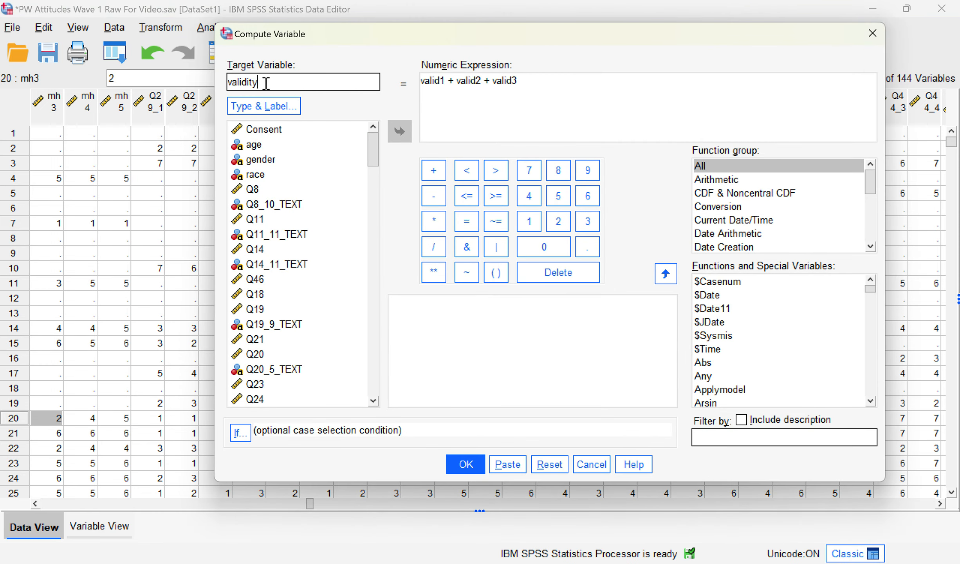
pyautogui.click(554, 85)
pyautogui.hotkey('ctrl', 'a')
pyautogui.press('BackSpace')
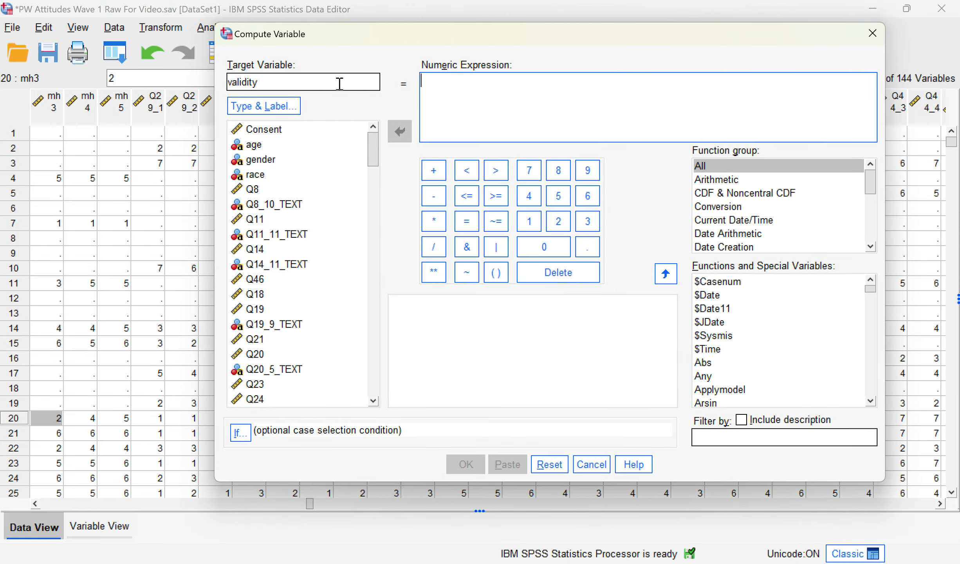
pyautogui.moveTo(339, 84); pyautogui.dragTo(209, 82)
pyautogui.write('mentalhealth')
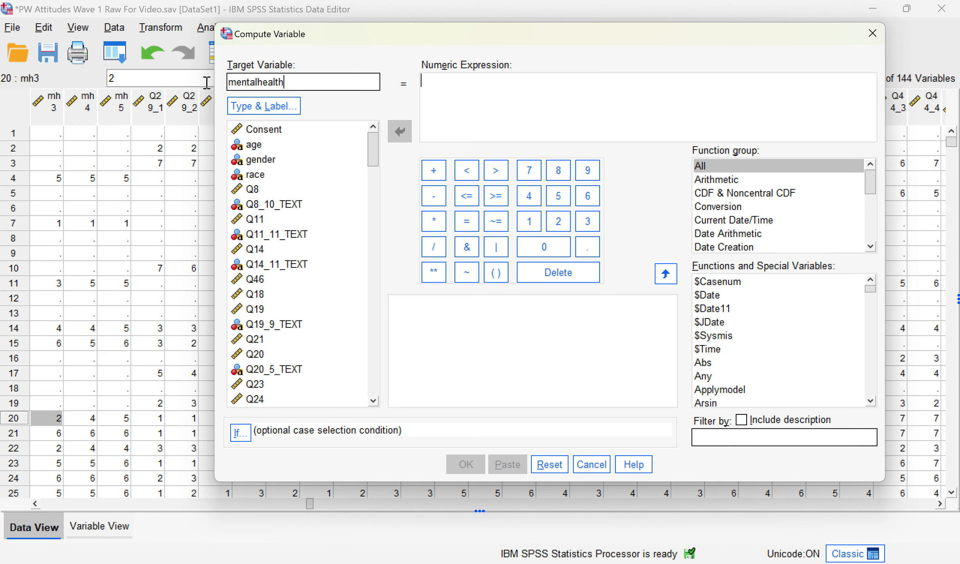
# Step: Build the expression mh1 + mh2 + mh3 + mh4 + mh5 and run the compute
pyautogui.scroll(-6, 330, 318)
pyautogui.scroll(-8, 329, 325)
pyautogui.scroll(2, 306, 310)
pyautogui.click(277, 219)
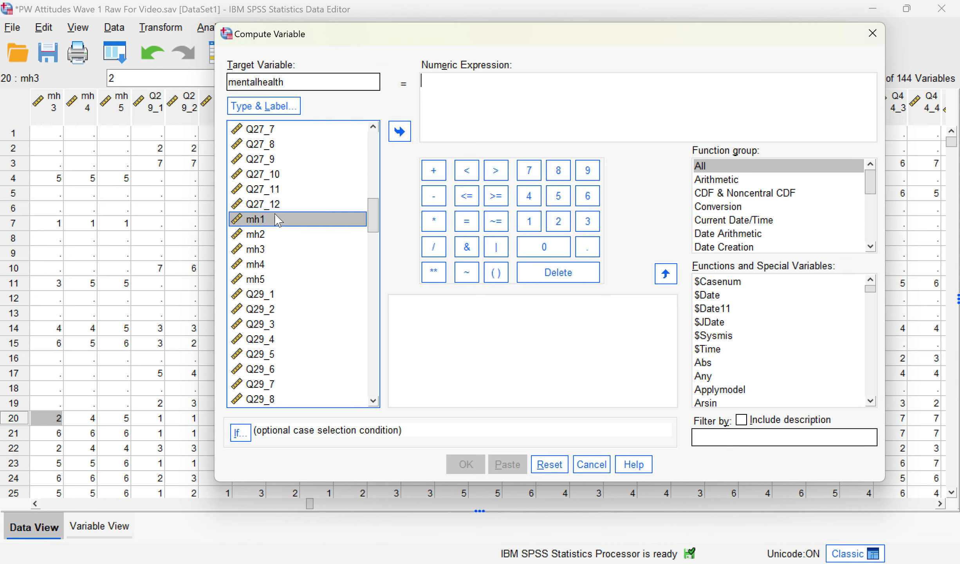
pyautogui.doubleClick(277, 219)
pyautogui.click(434, 170)
pyautogui.doubleClick(290, 234)
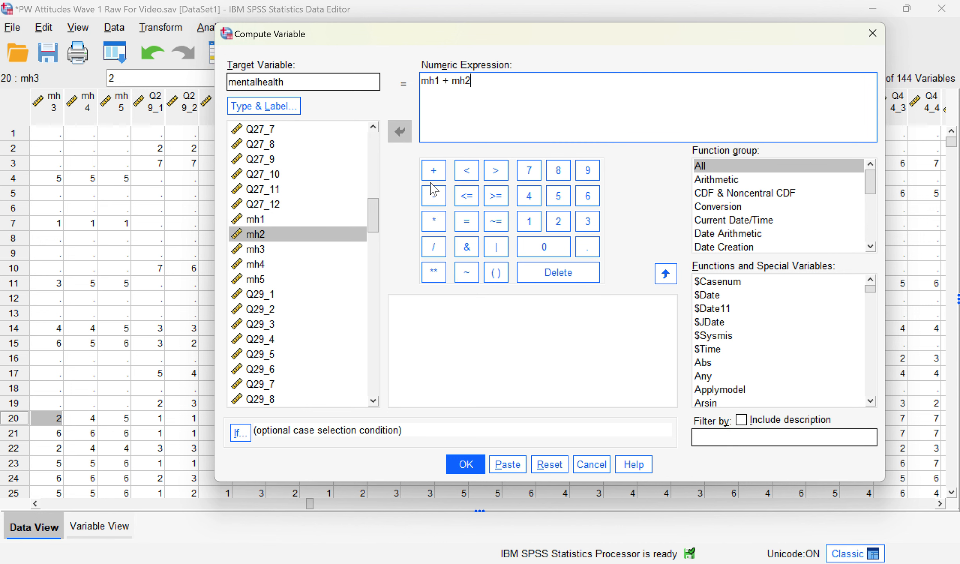
pyautogui.click(433, 172)
pyautogui.doubleClick(298, 249)
pyautogui.click(425, 172)
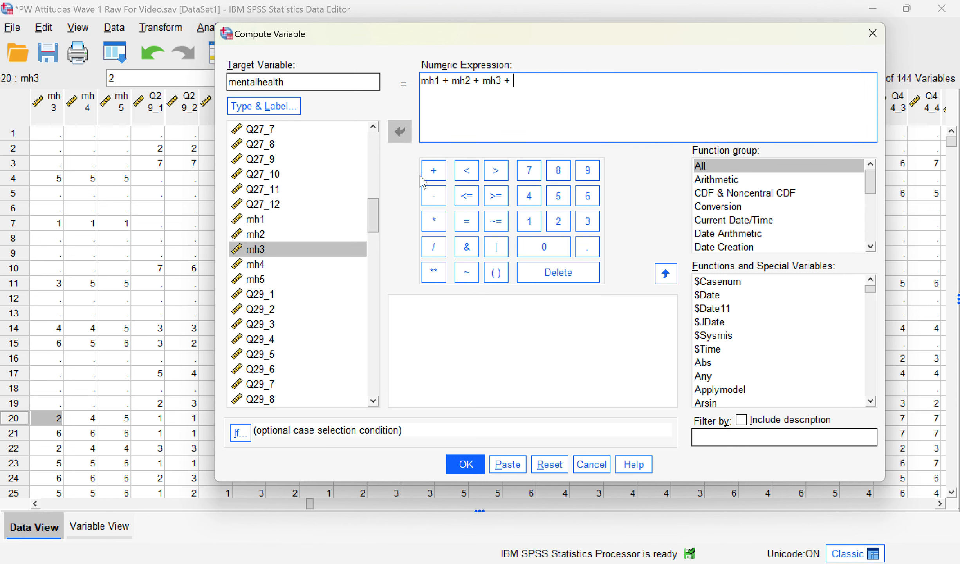
pyautogui.doubleClick(294, 263)
pyautogui.click(433, 169)
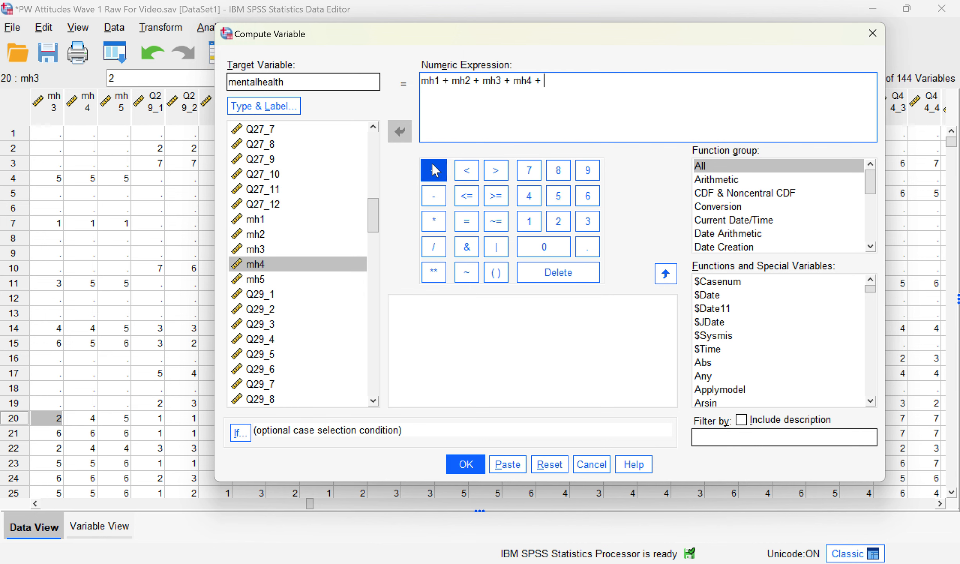
pyautogui.doubleClick(263, 280)
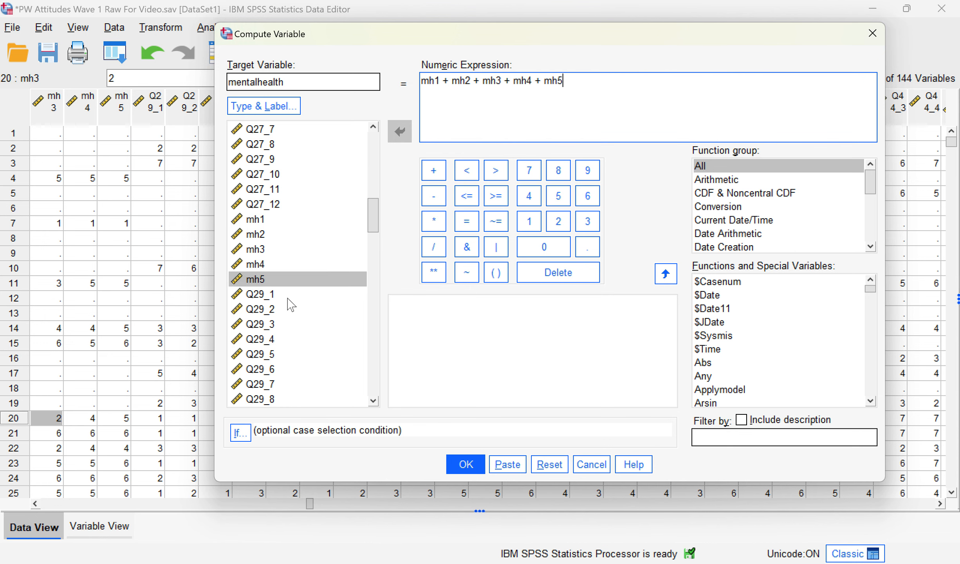
pyautogui.click(464, 464)
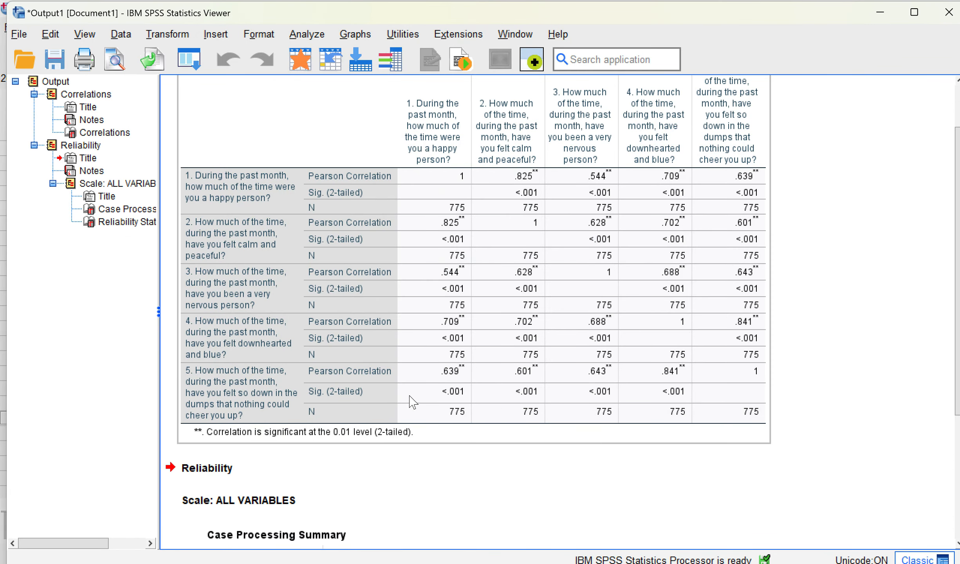
# Step: Check the new mentalhealth variable (row 145) in Variable View, then return to Data View
pyautogui.click(694, 543)
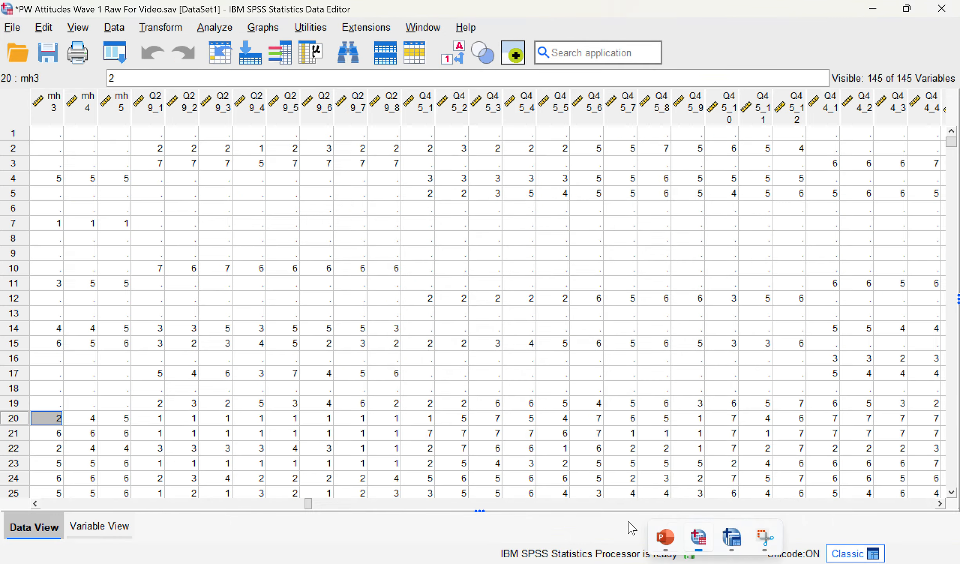
pyautogui.click(99, 525)
pyautogui.scroll(-17, 86, 397)
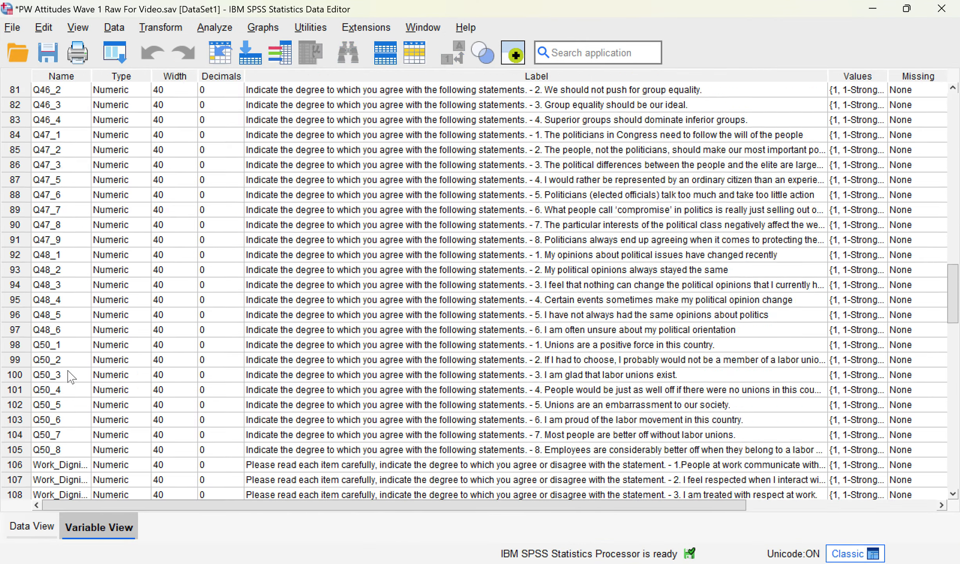
pyautogui.scroll(-20, 86, 397)
pyautogui.click(16, 150)
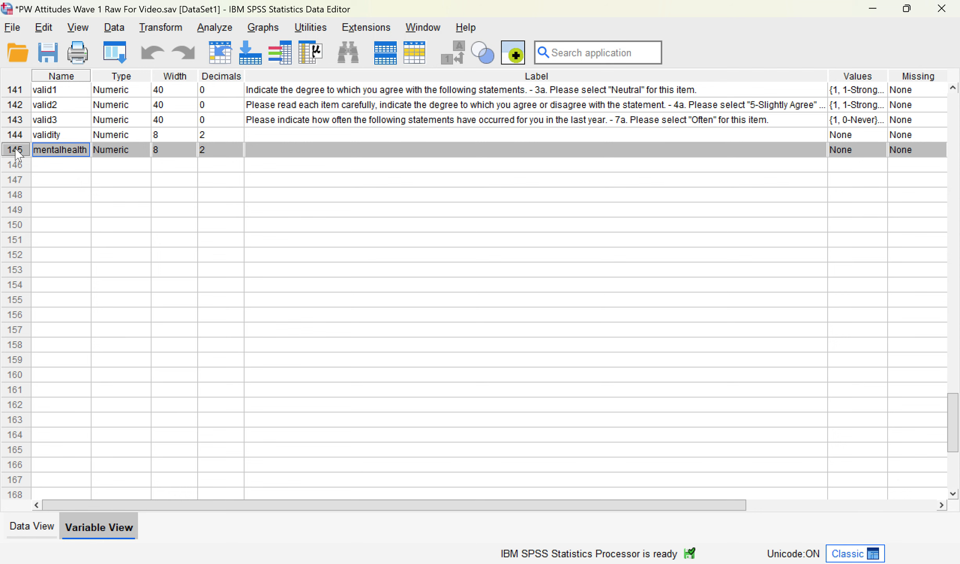
pyautogui.scroll(5, 18, 153)
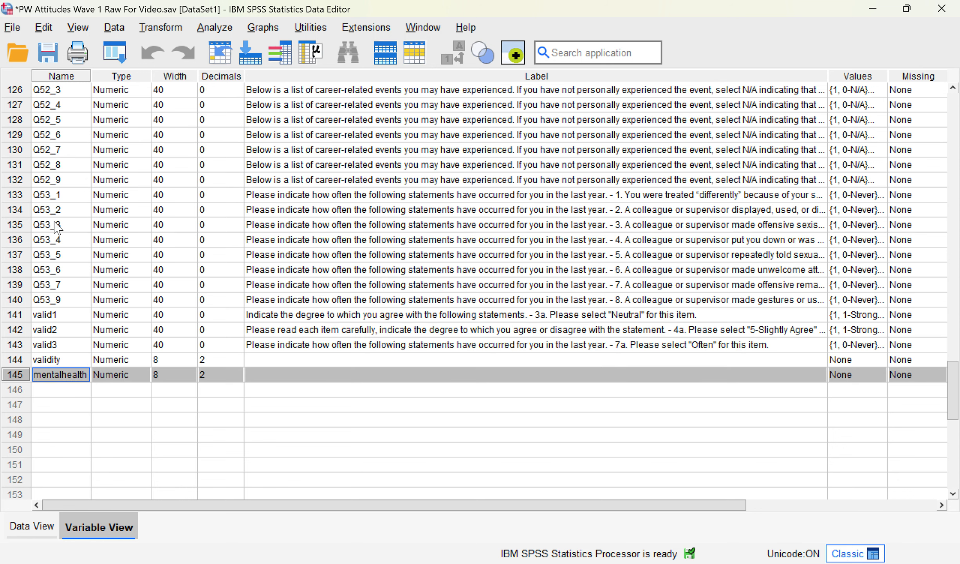
pyautogui.scroll(5, 68, 254)
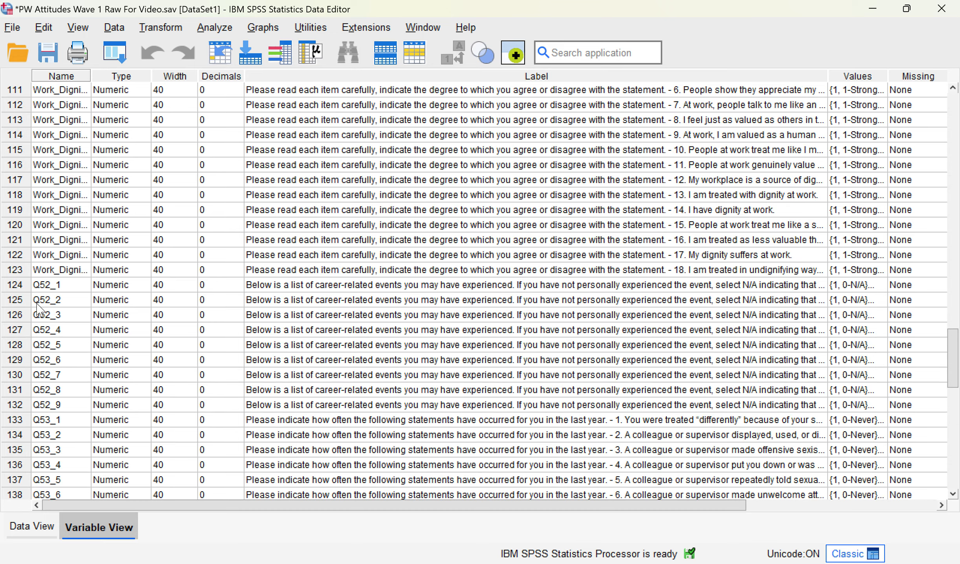
pyautogui.scroll(13, 255, 298)
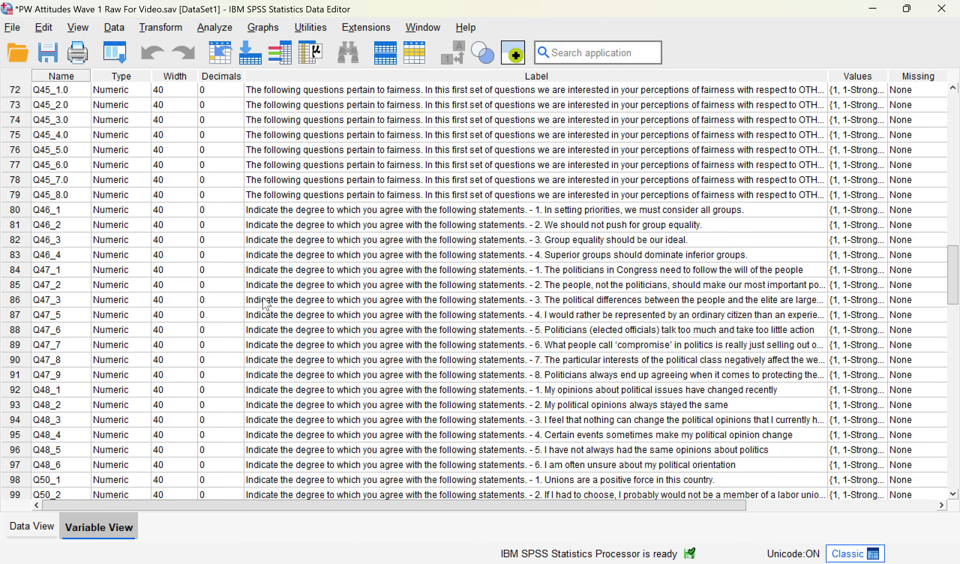
pyautogui.scroll(-6, 243, 341)
pyautogui.scroll(-15, 187, 326)
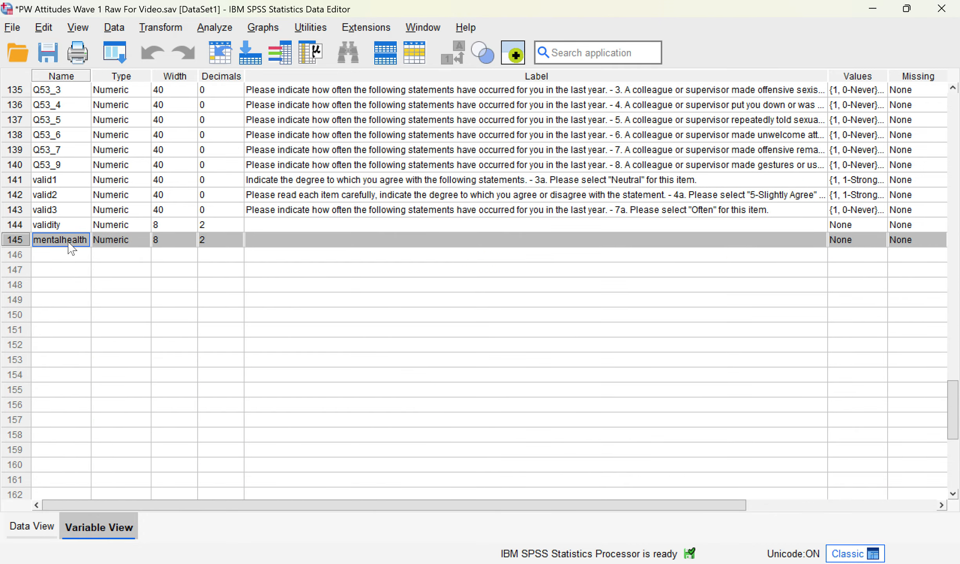
pyautogui.moveTo(695, 552)
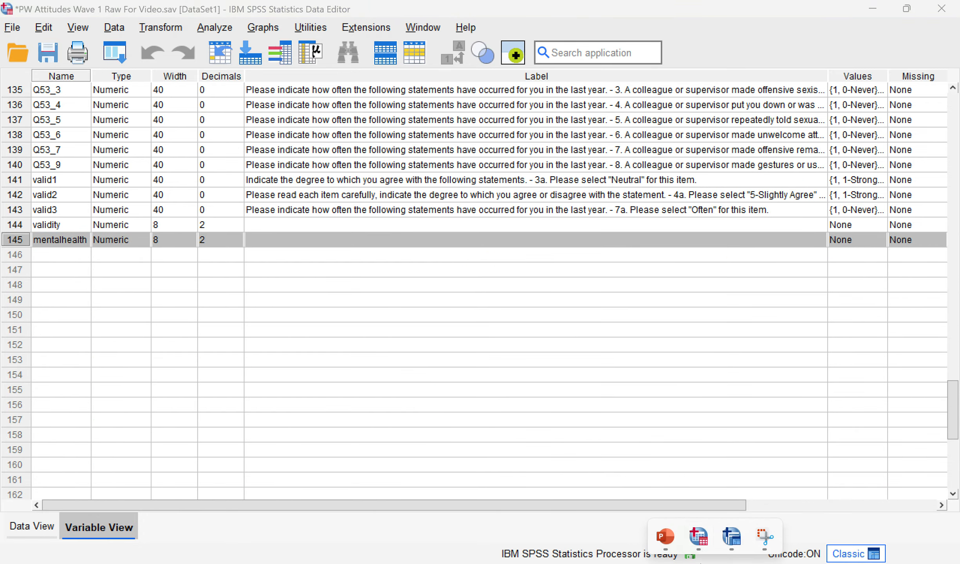
pyautogui.moveTo(660, 539)
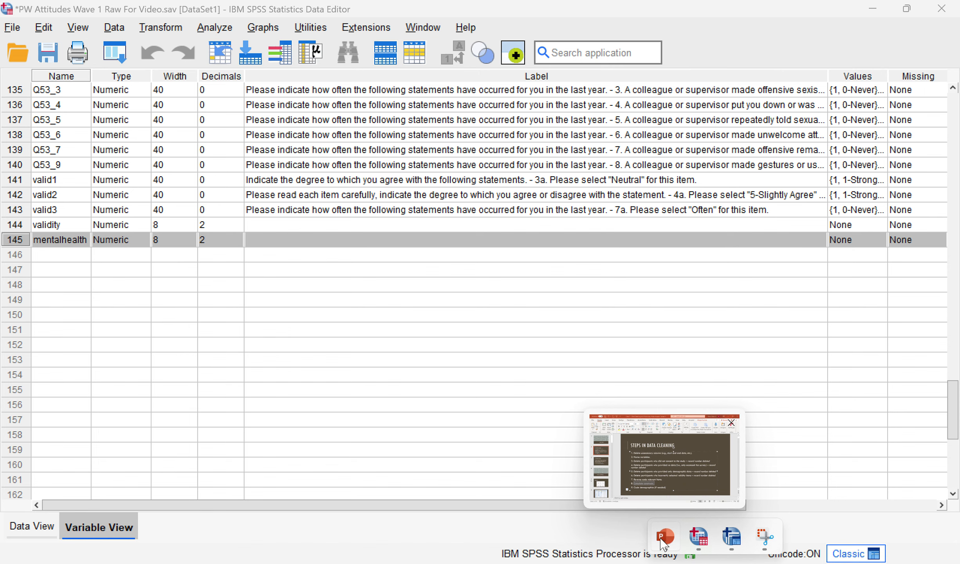
pyautogui.click(55, 527)
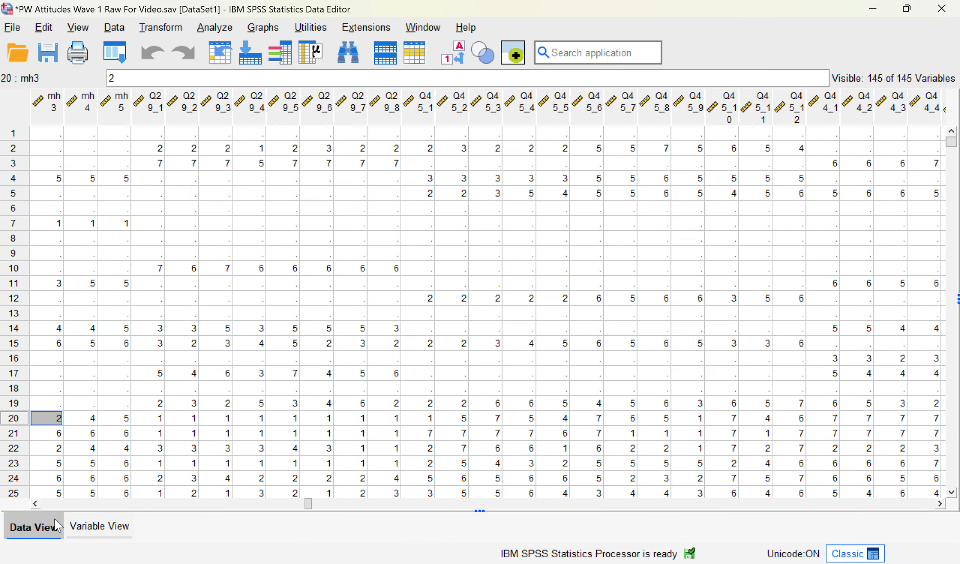
# Step: Sort the cases by gender in ascending order
pyautogui.moveTo(308, 504); pyautogui.dragTo(24, 505)
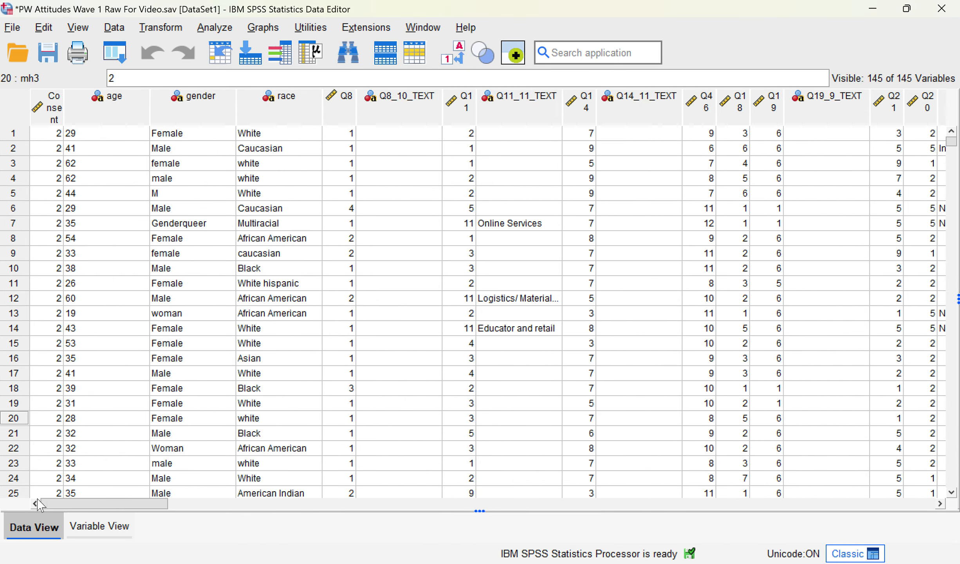
pyautogui.click(207, 118)
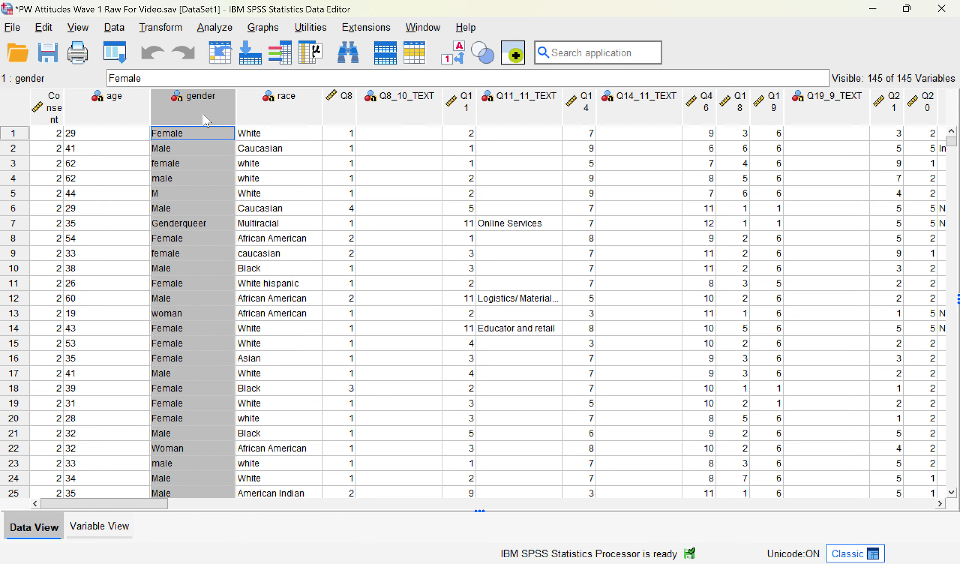
pyautogui.moveTo(211, 119)
pyautogui.rightClick(204, 104)
pyautogui.click(255, 320)
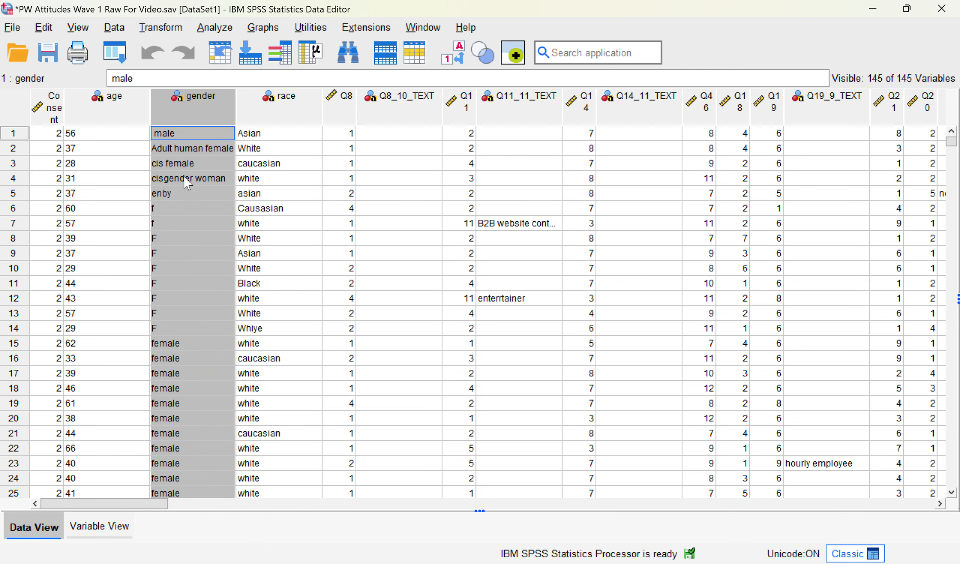
# Step: Replace the f, F and female gender entries with 0, filling the female block at once
pyautogui.click(186, 164)
pyautogui.scroll(-3, 200, 207)
pyautogui.scroll(1, 187, 191)
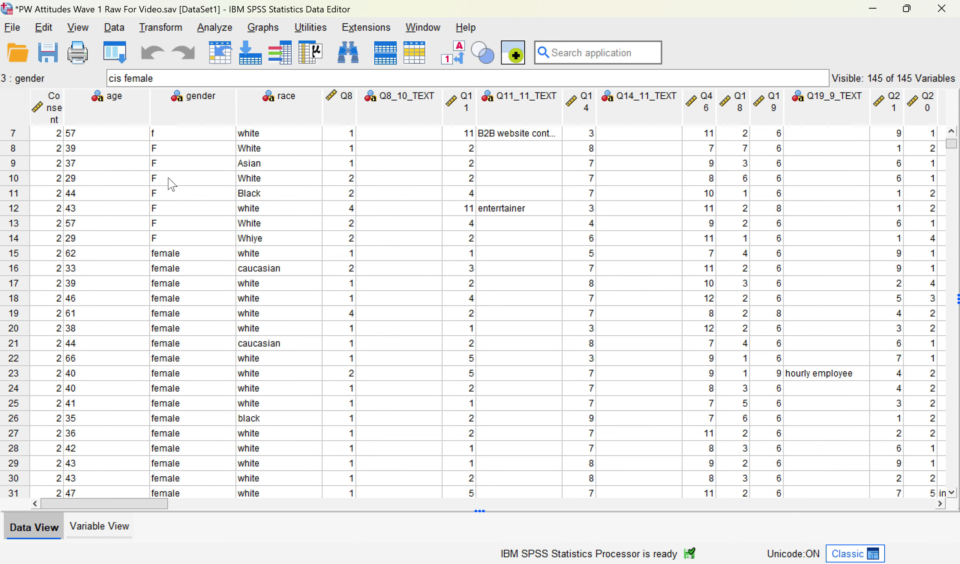
pyautogui.scroll(1, 175, 158)
pyautogui.scroll(-1, 169, 163)
pyautogui.moveTo(163, 133); pyautogui.dragTo(175, 240)
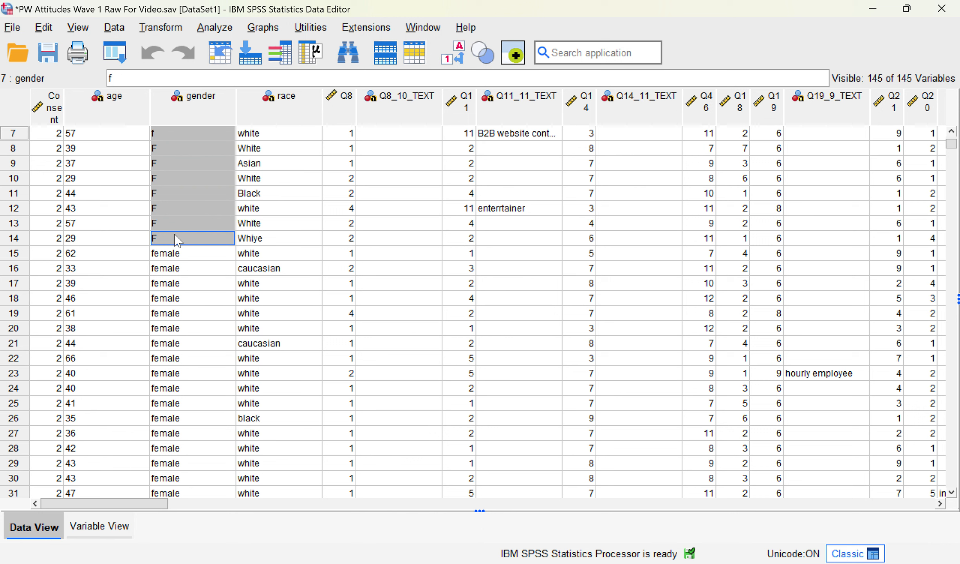
pyautogui.click(174, 134)
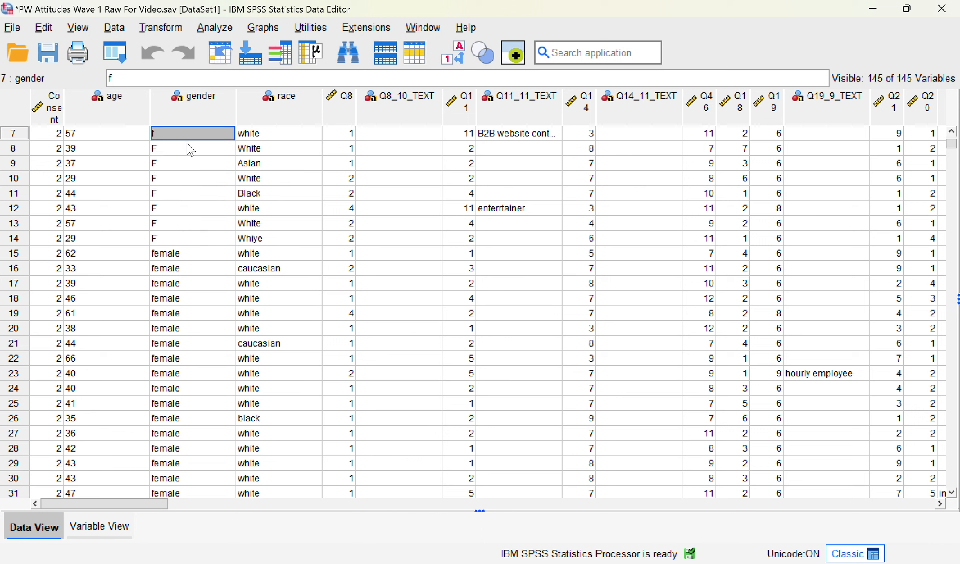
pyautogui.write('0')
pyautogui.press('Return')
pyautogui.write('0 0 ')
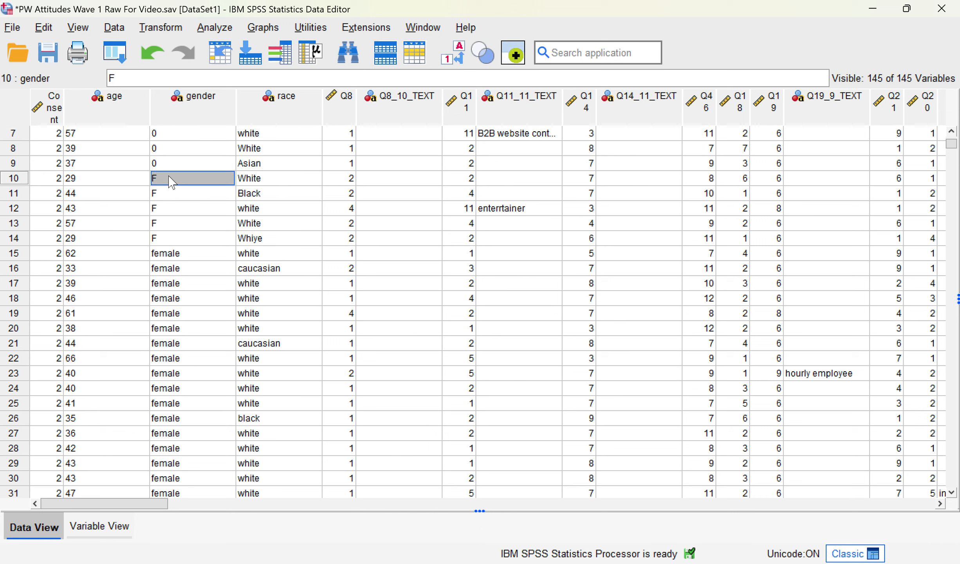
pyautogui.write('0 0 0 0')
pyautogui.press('Return')
pyautogui.write('0')
pyautogui.click(171, 226)
pyautogui.moveTo(172, 254); pyautogui.dragTo(193, 423)
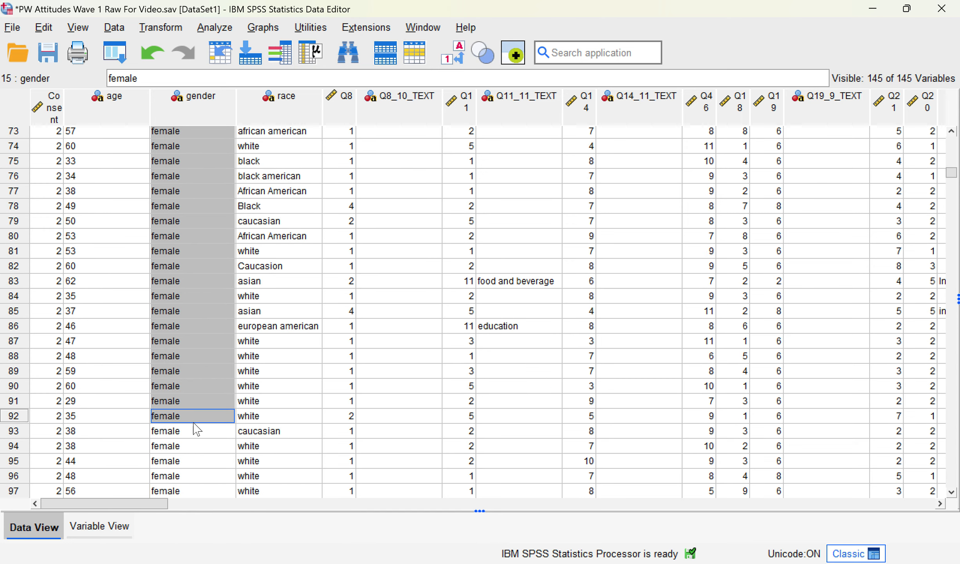
pyautogui.hotkey('ctrl', 'v')
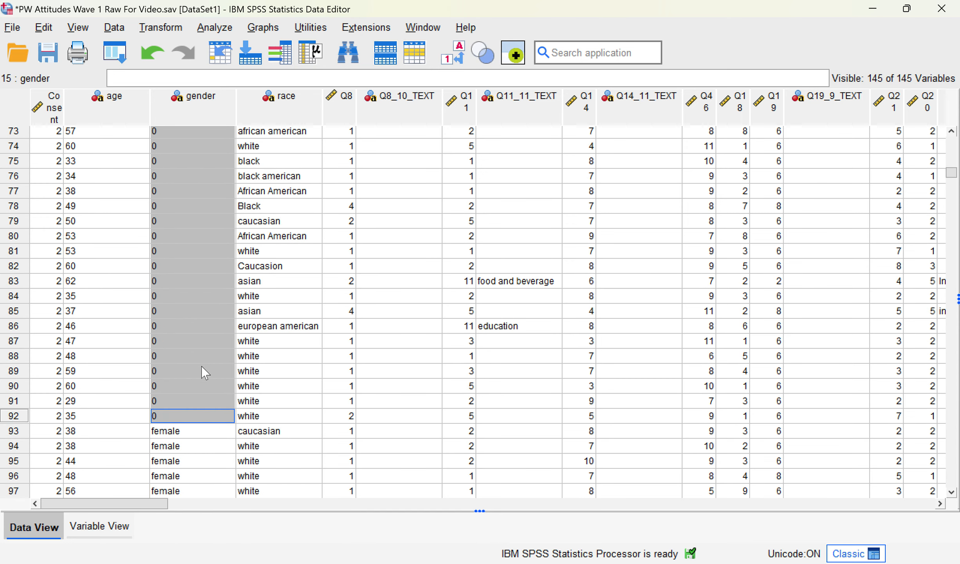
# Step: Add the value label 0 = 'woman' to the gender variable
pyautogui.doubleClick(200, 105)
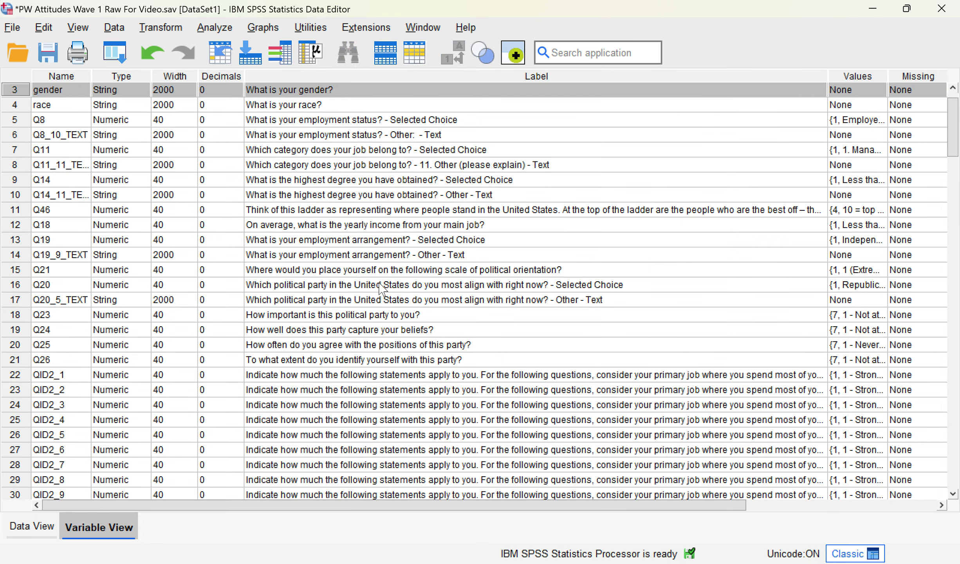
pyautogui.doubleClick(879, 122)
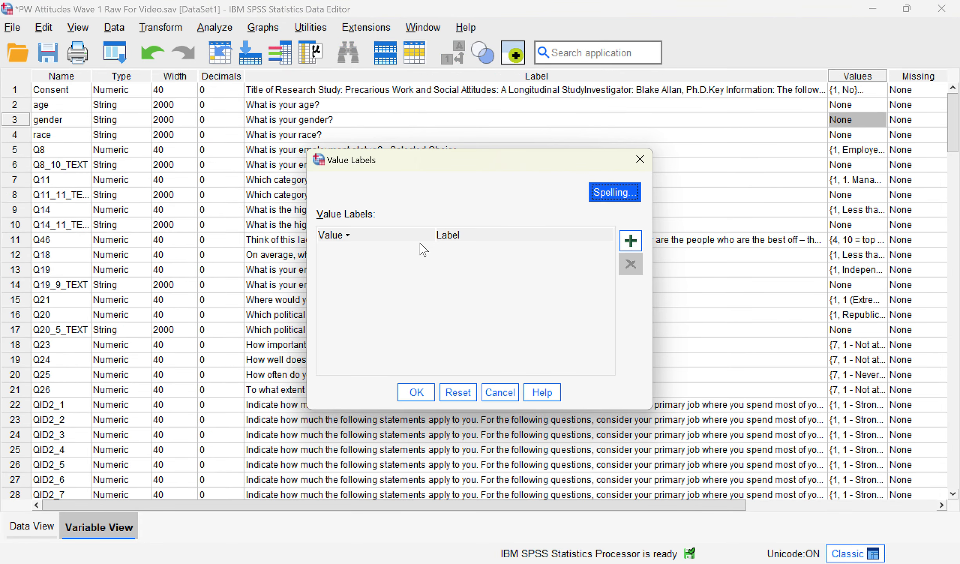
pyautogui.click(630, 241)
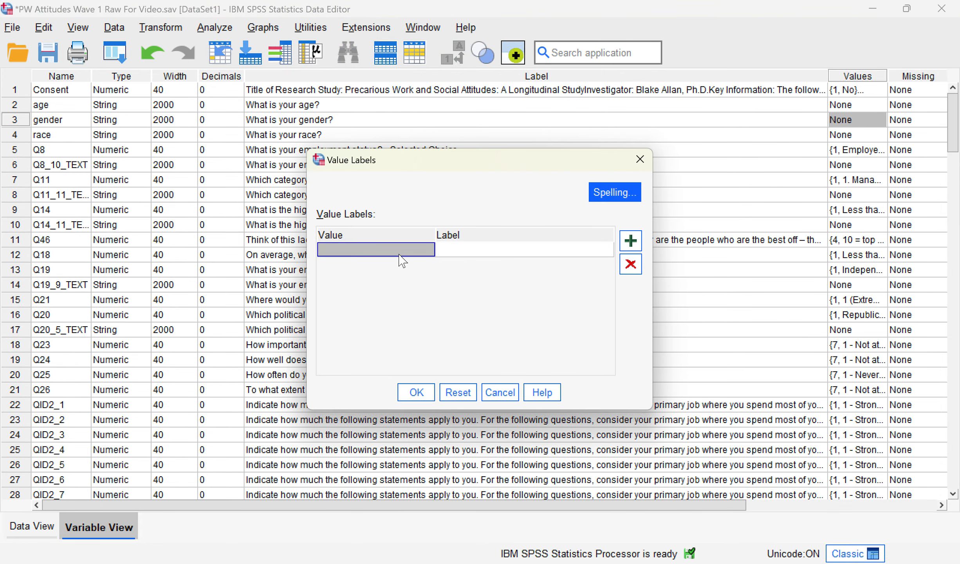
pyautogui.write('0')
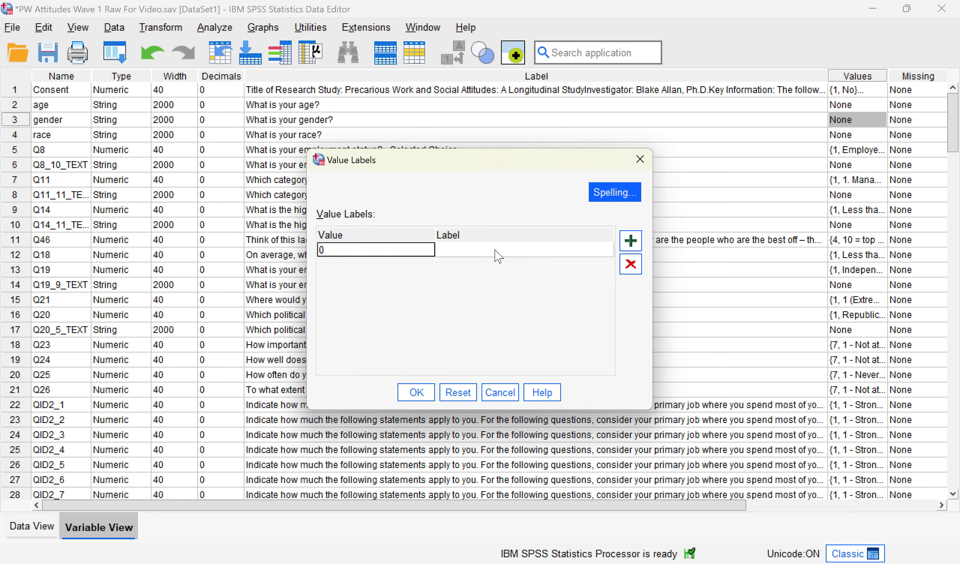
pyautogui.click(495, 250)
pyautogui.write('woman')
pyautogui.click(403, 393)
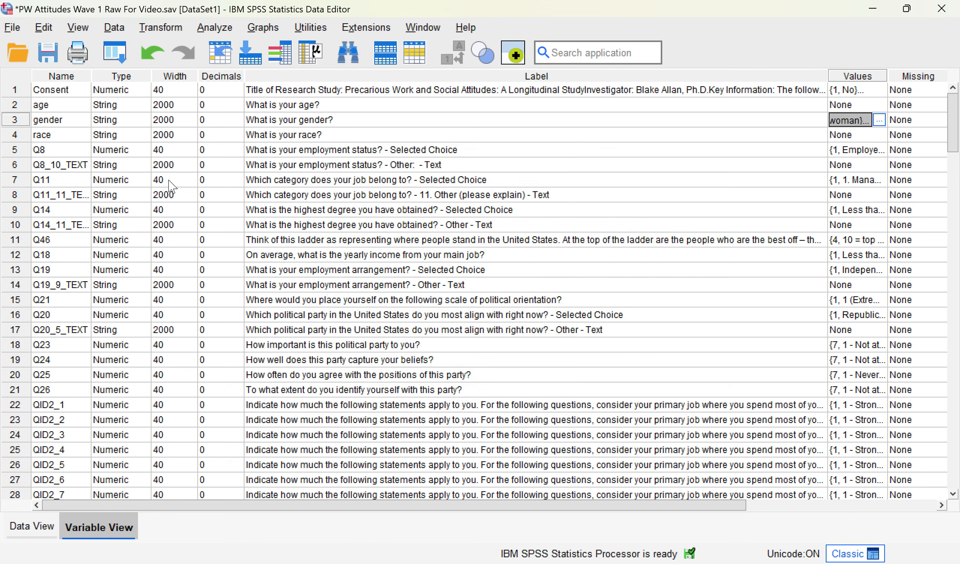
# Step: Try changing gender's type to Numeric, cancel, and review the recoded 0 values in the data
pyautogui.click(133, 122)
pyautogui.click(144, 122)
pyautogui.click(332, 185)
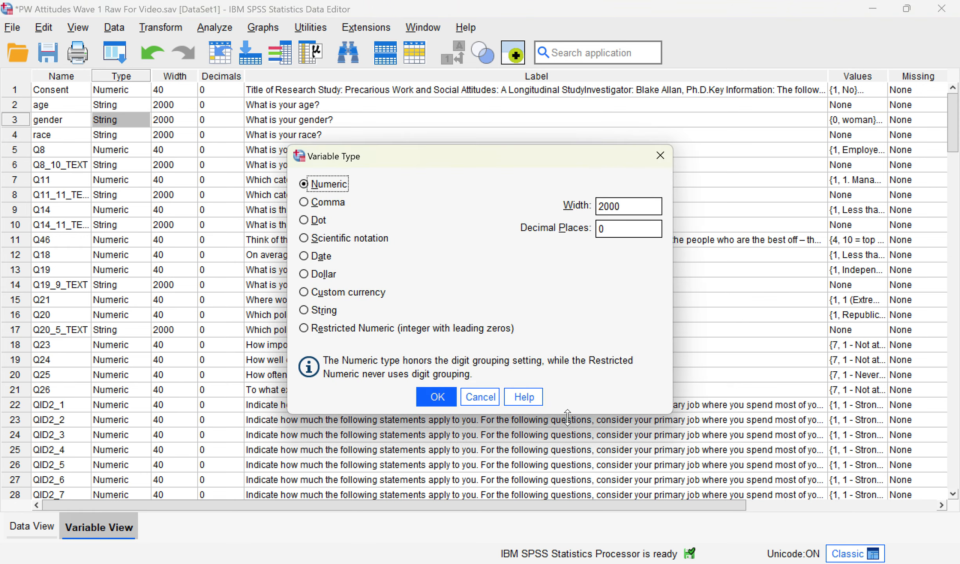
pyautogui.click(492, 403)
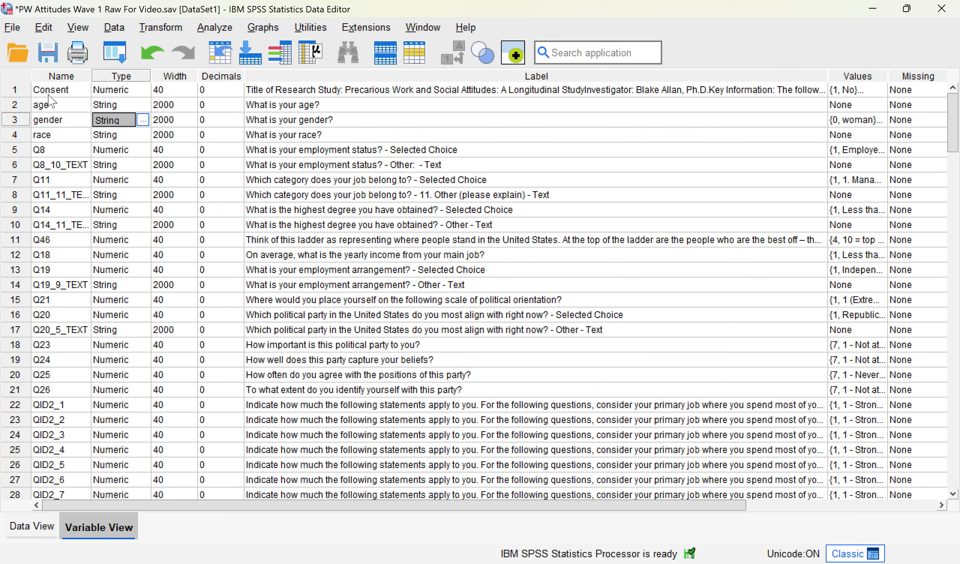
pyautogui.doubleClick(28, 125)
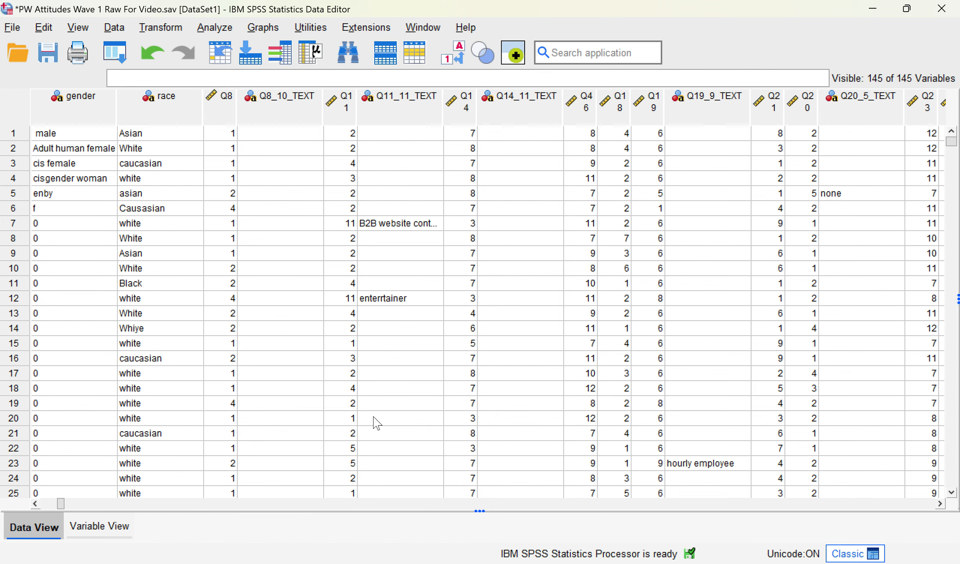
pyautogui.click(129, 525)
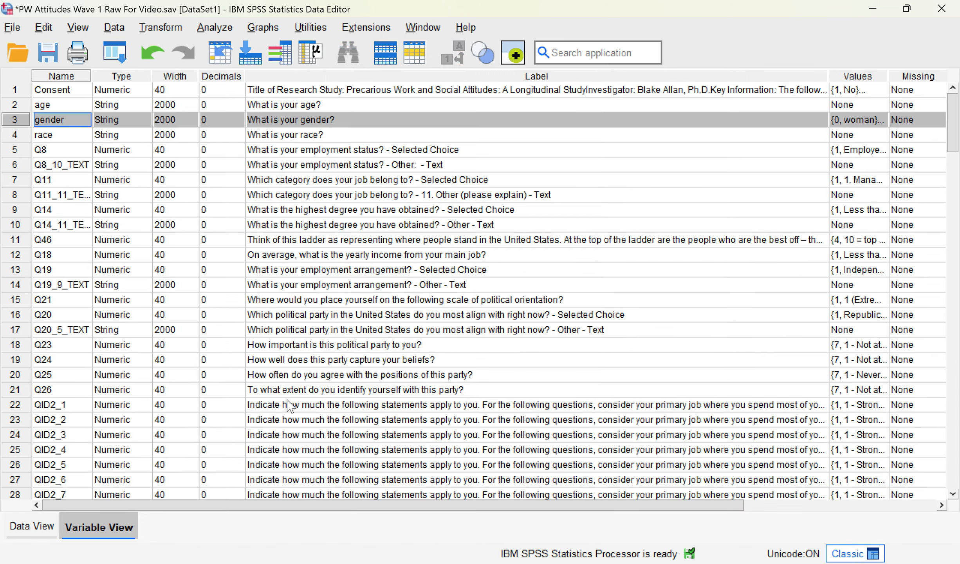
pyautogui.scroll(-7, 313, 196)
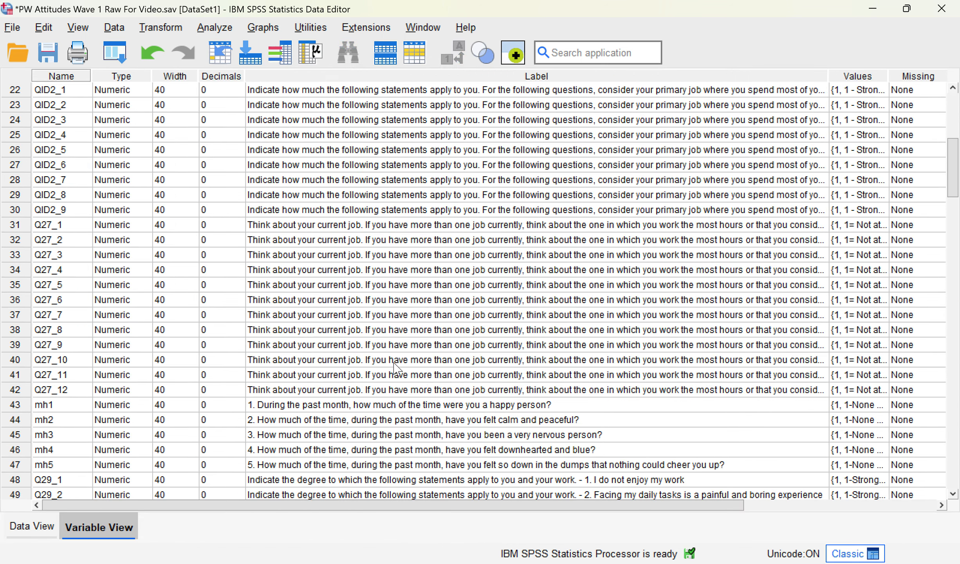
pyautogui.scroll(-6, 394, 364)
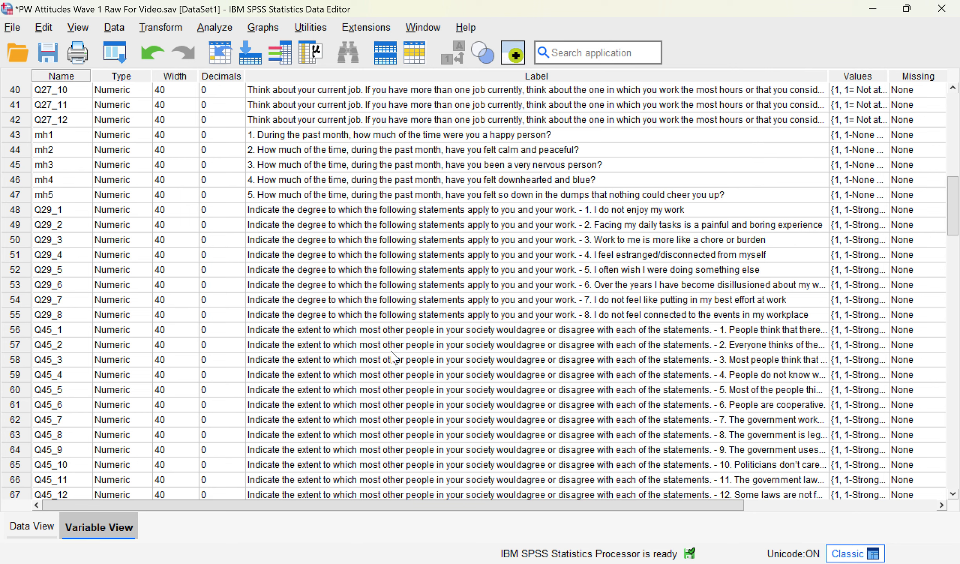